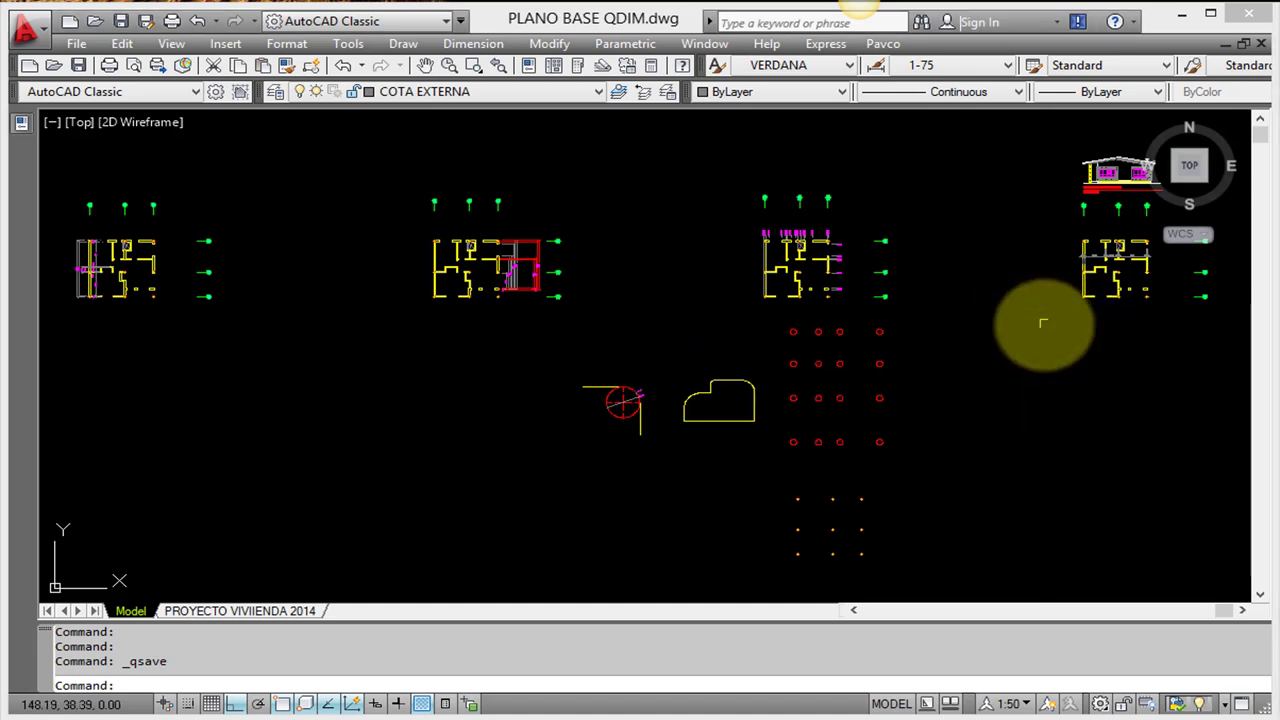
Zoom and pan to frame the yellow rounded outline, clearing an accidental window selection
scroll(771, 437, "up", 3)
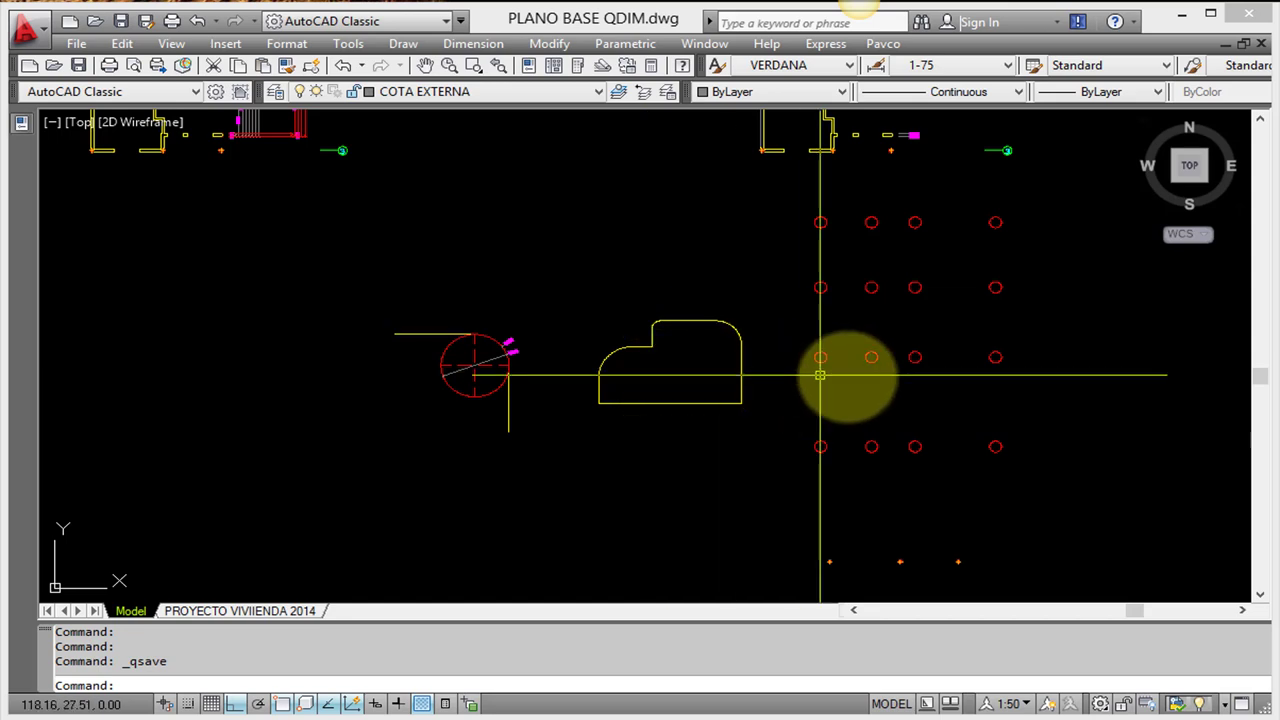
middle_click_drag(861, 396, 860, 343)
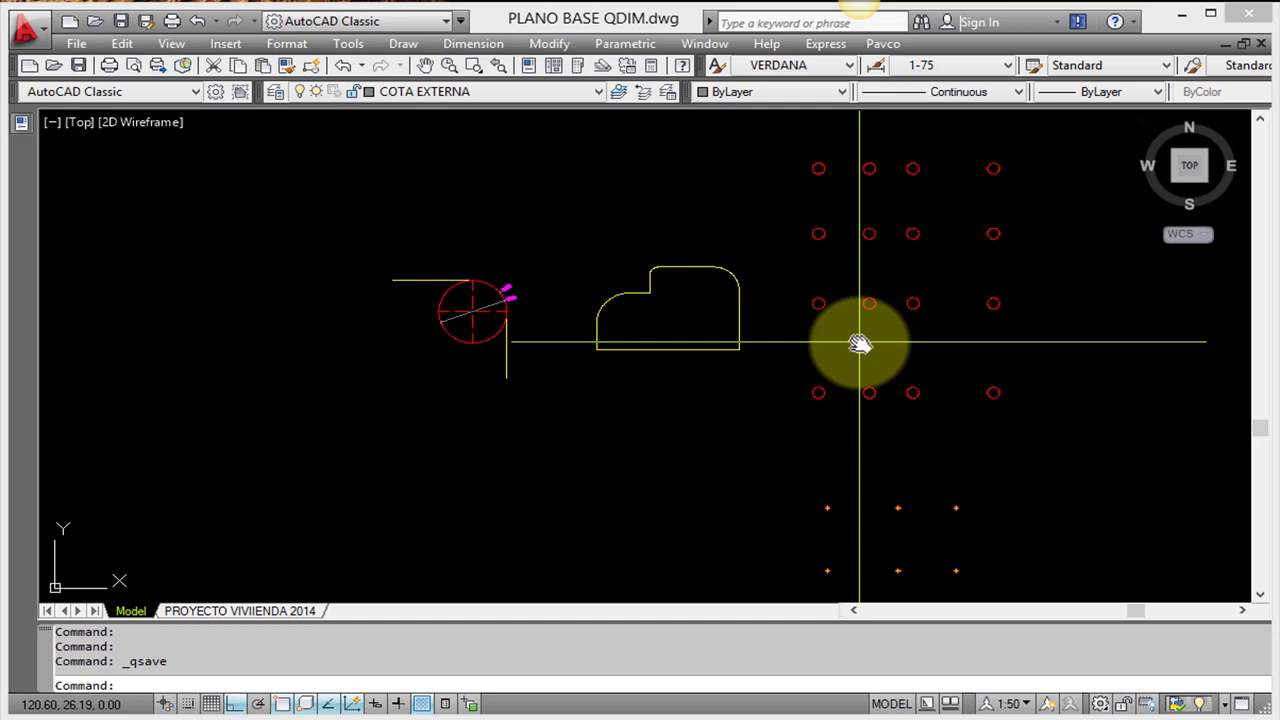
middle_click_drag(690, 470, 705, 508)
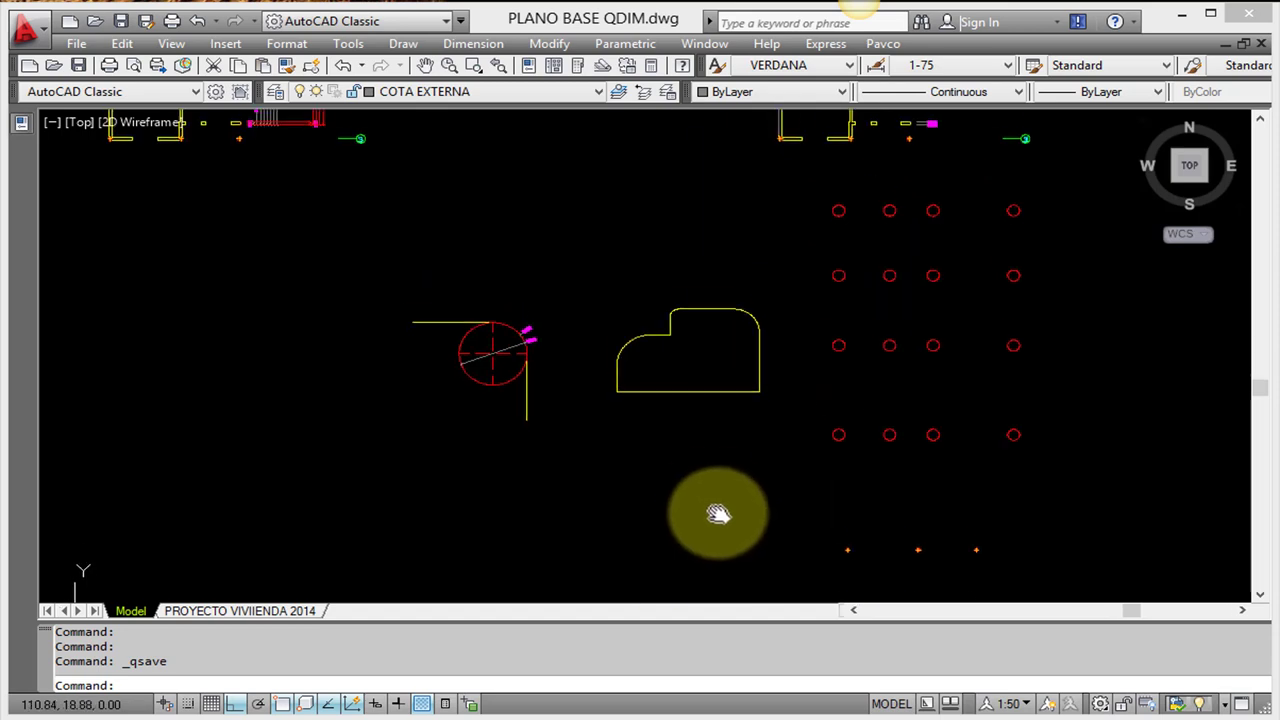
scroll(700, 290, "up", 3)
middle_click_drag(729, 380, 672, 488)
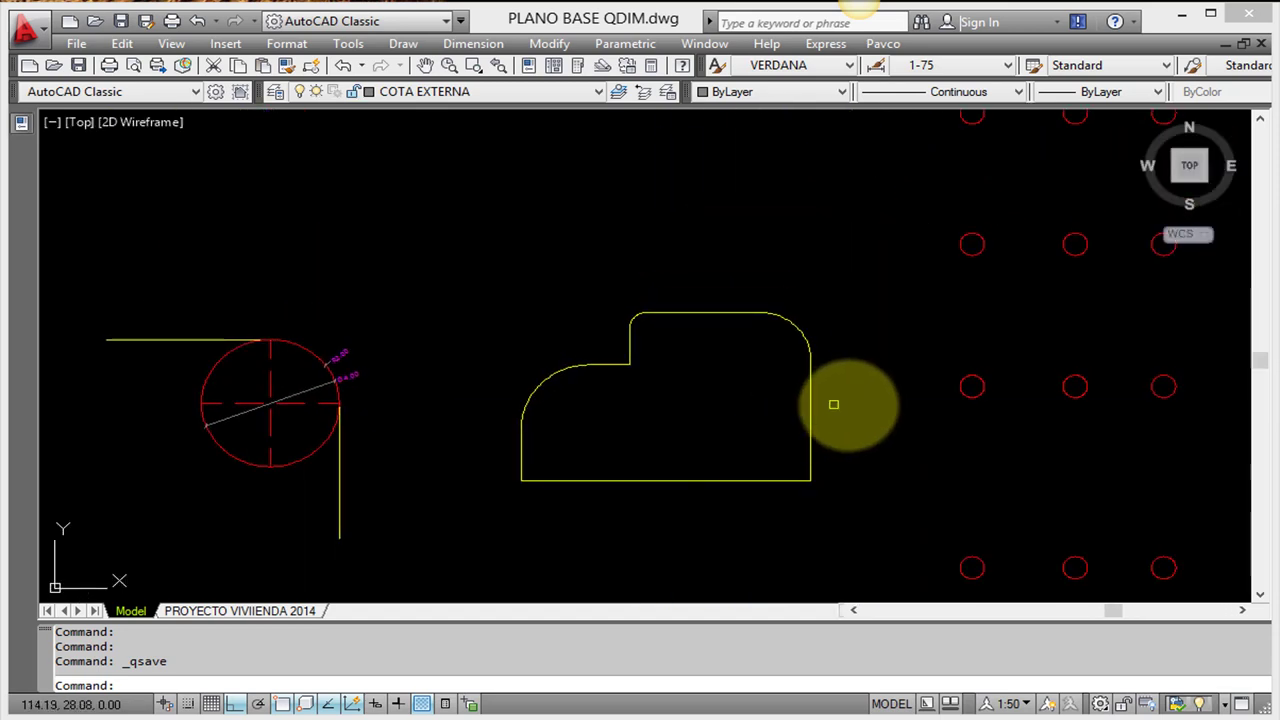
left_click(834, 406)
left_click(771, 383)
key("Escape")
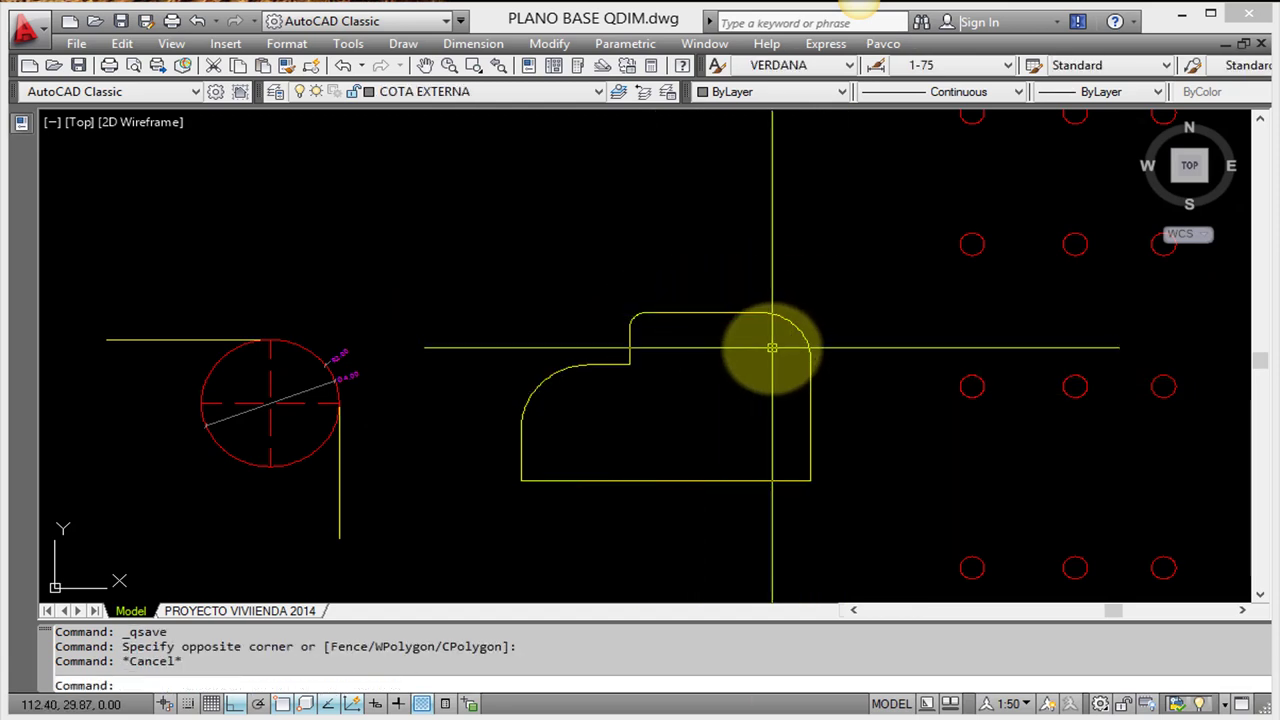
middle_click_drag(776, 356, 829, 357)
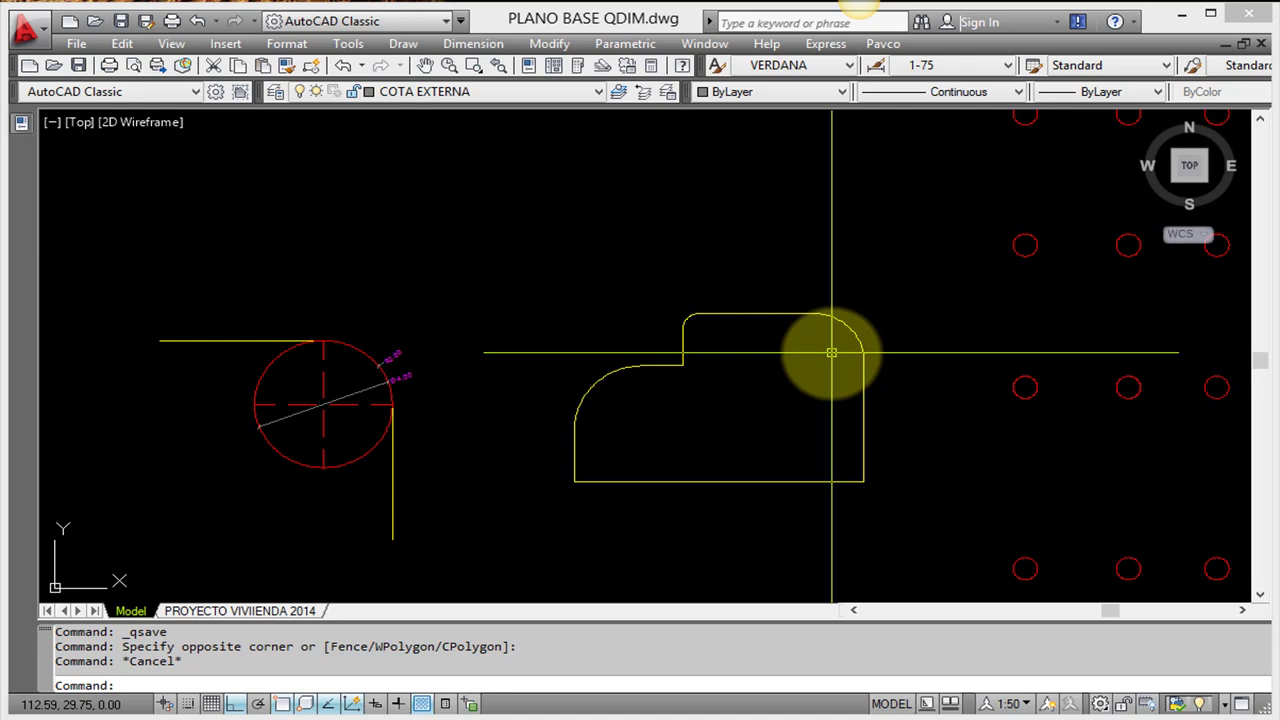
Start QDIM and crossing-select the yellow outline's arcs
type("QDIM")
key("Return")
left_click(912, 505)
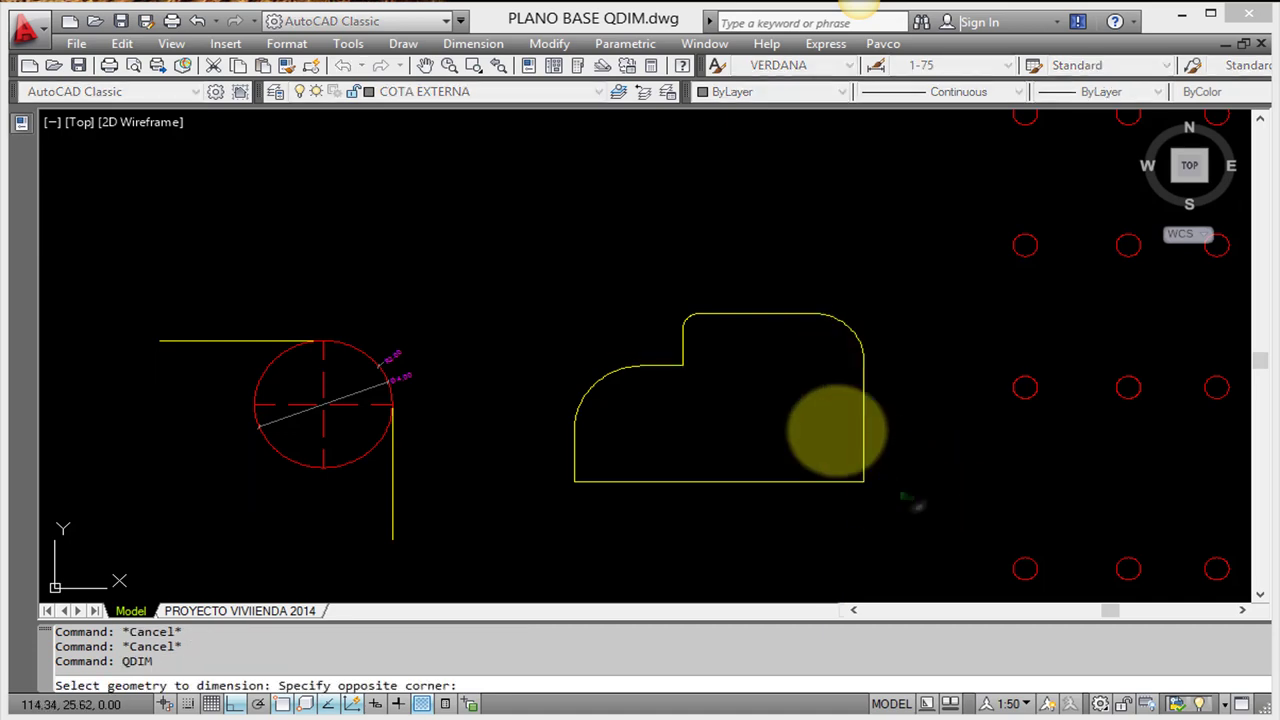
left_click(534, 287)
key("Return")
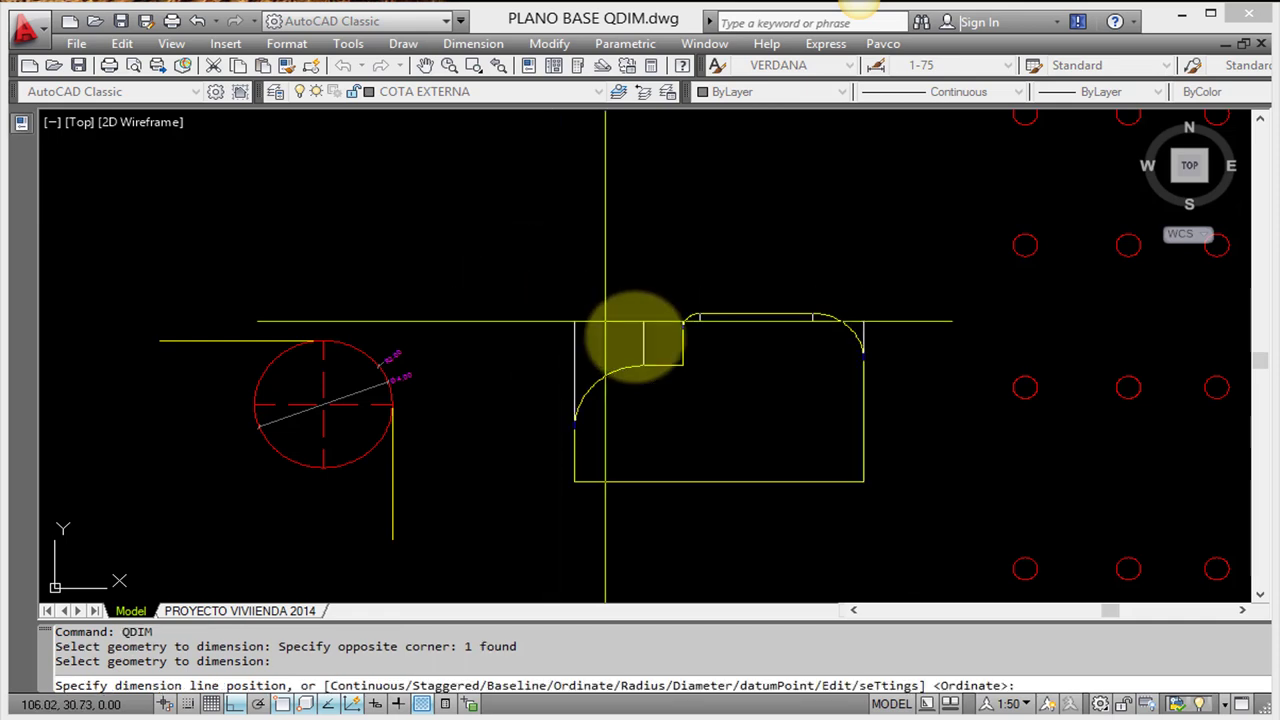
scroll(643, 290, "up", 1)
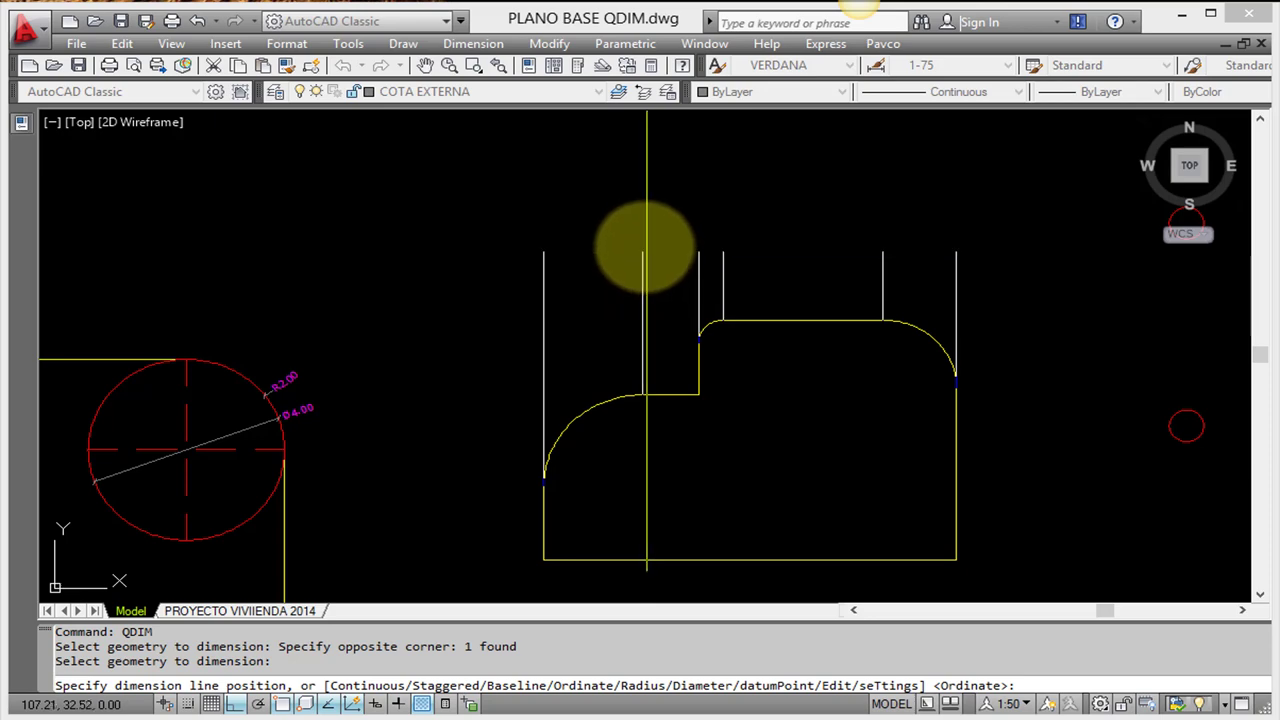
Place the arcs' quick dimensions as diameters Ø4.00, Ø1.00 and Ø3.00, then rerun QDIM
right_click(643, 244)
left_click(724, 436)
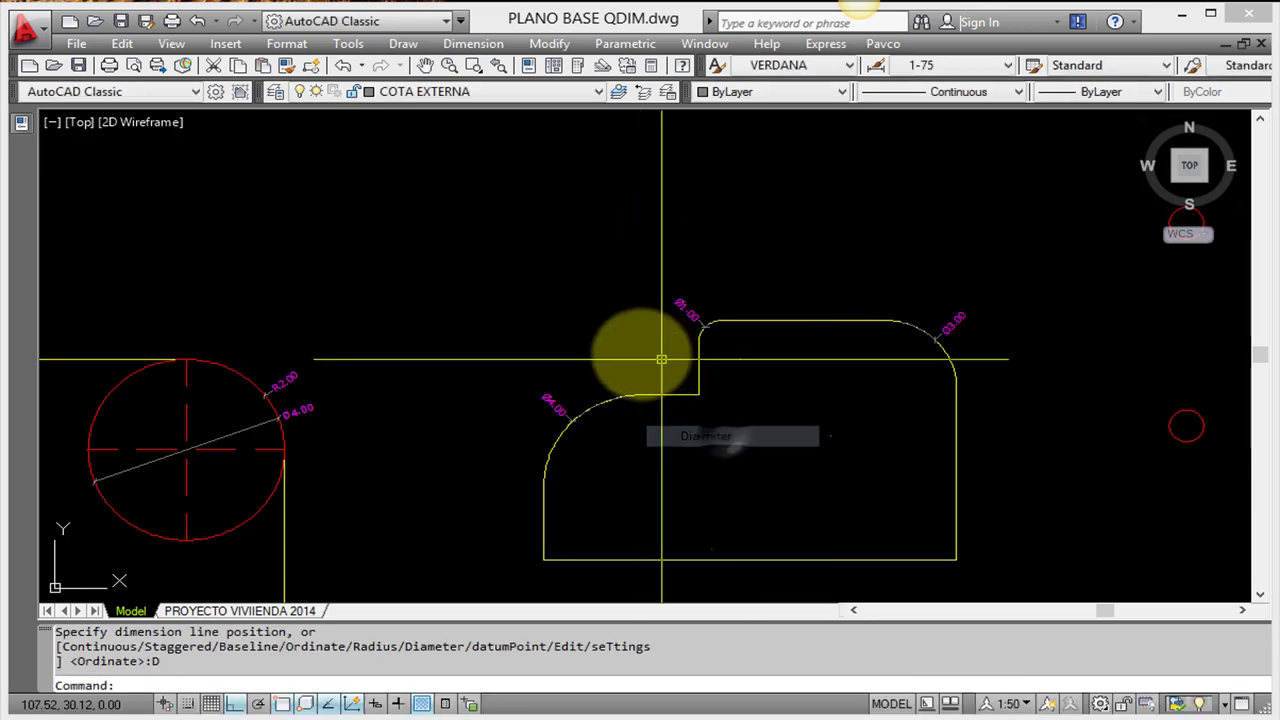
scroll(742, 369, "up", 1)
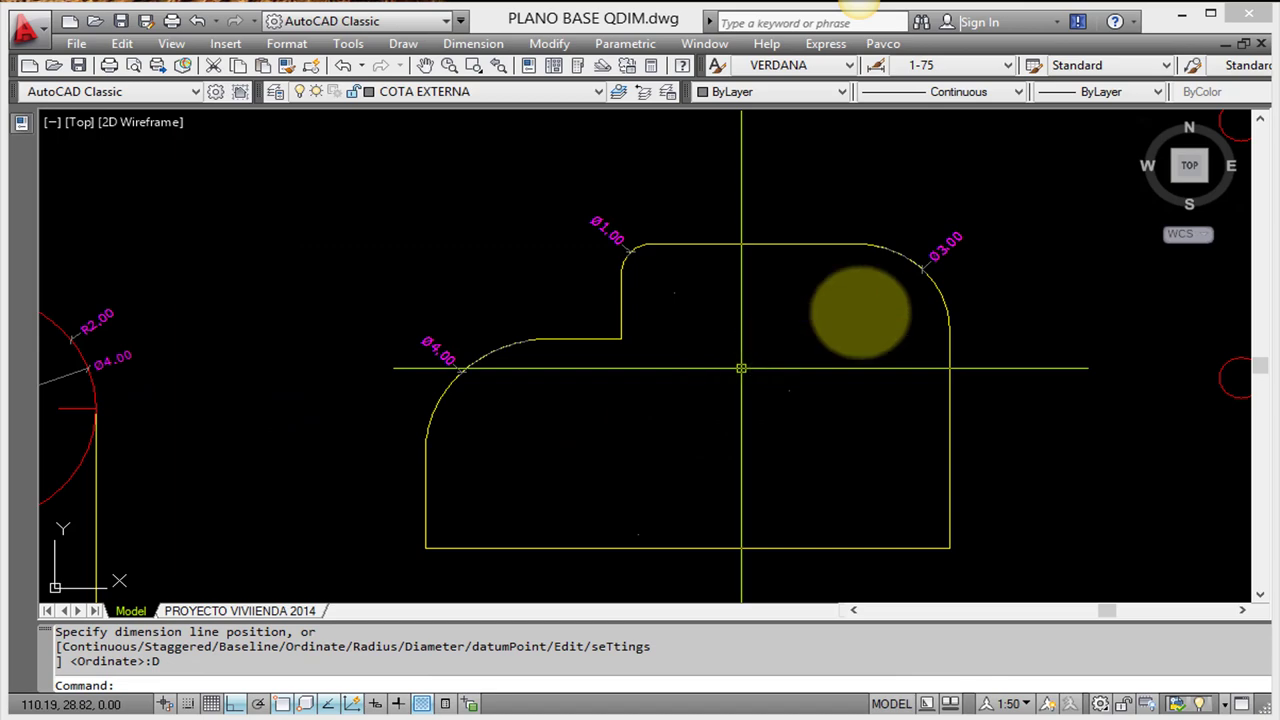
scroll(950, 245, "up", 3)
scroll(895, 320, "up", 3)
scroll(915, 300, "down", 4)
scroll(924, 290, "down", 3)
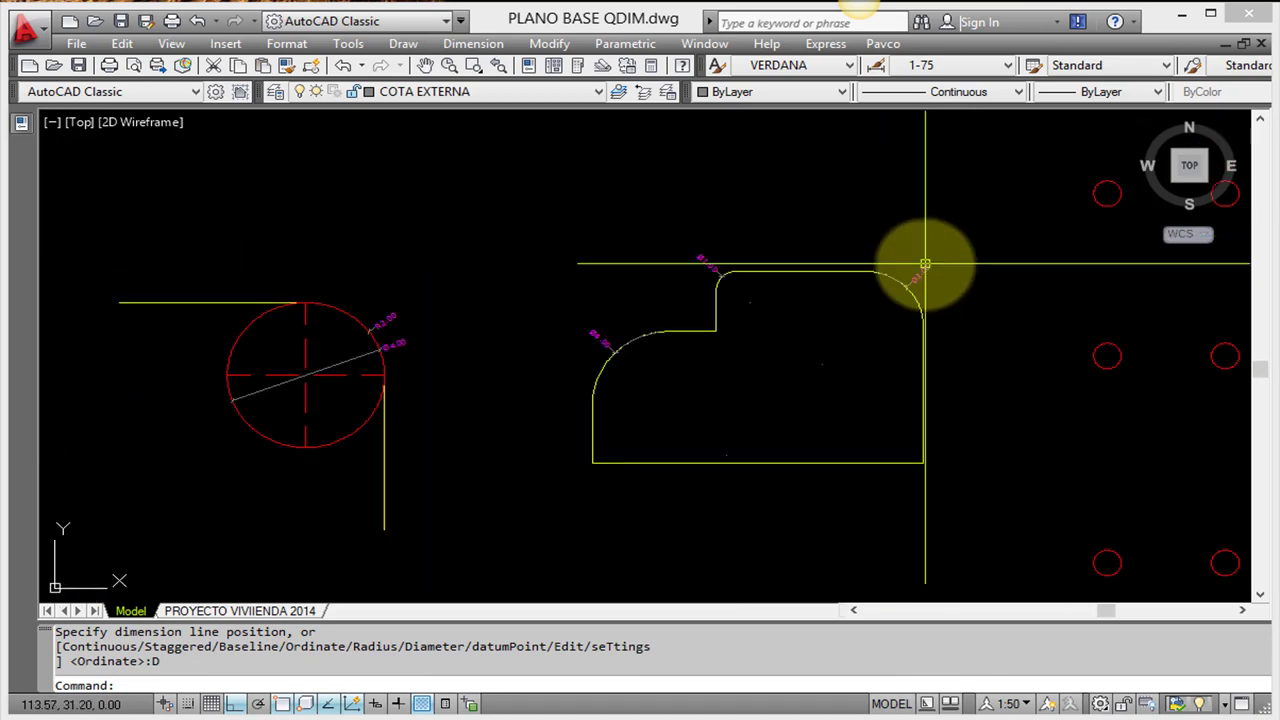
scroll(923, 266, "up", 1)
key("Return")
left_click(1045, 503)
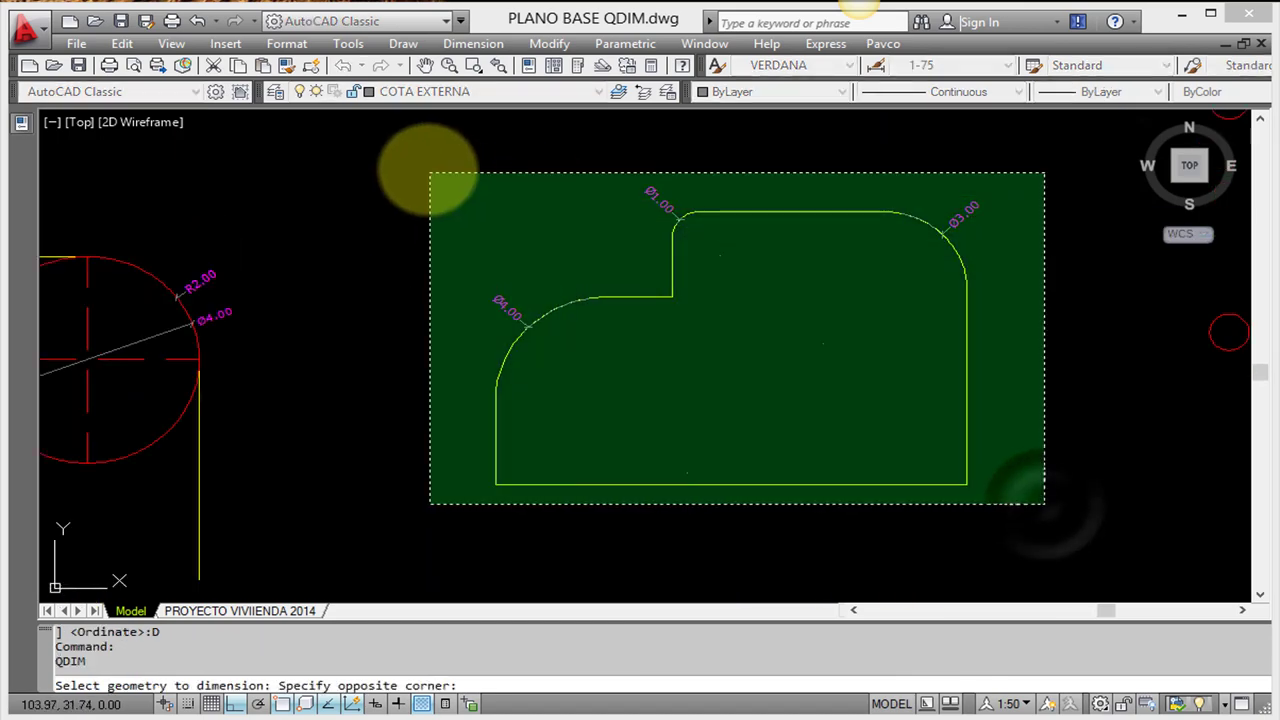
Crossing-select the outline's three arcs and place radius dimensions with QDIM's R option
left_click(423, 168)
key("Return")
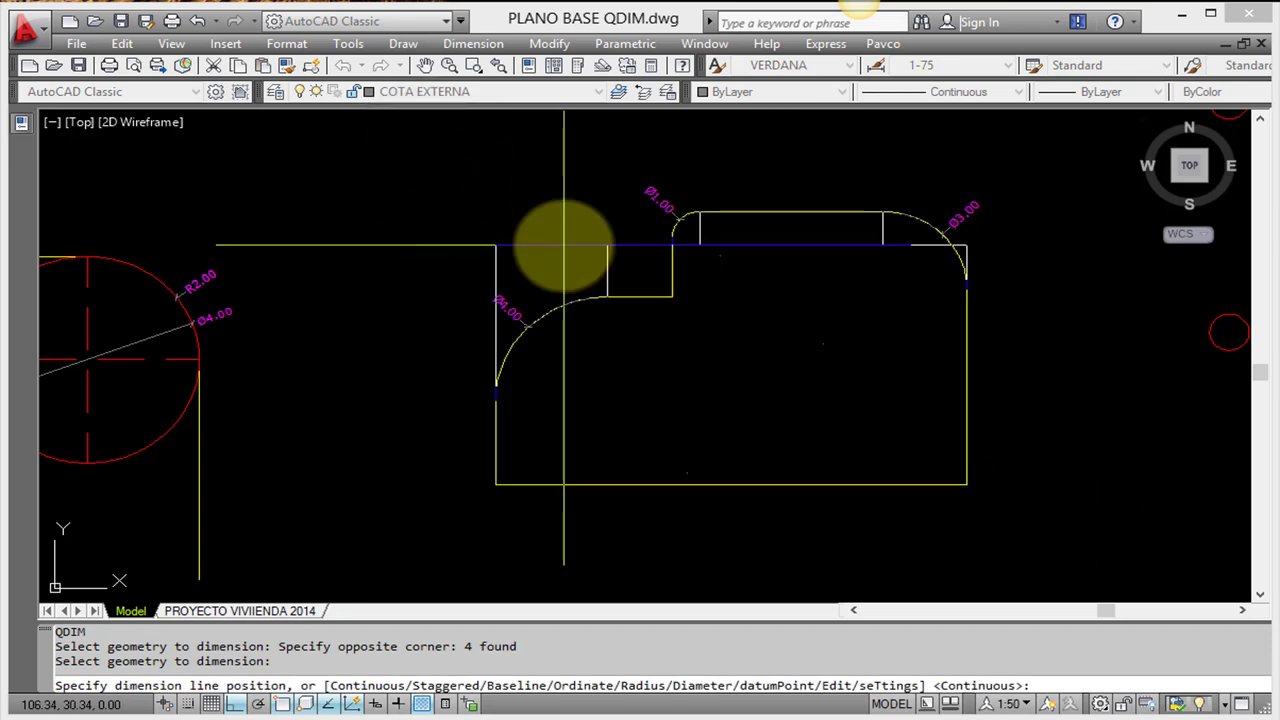
scroll(570, 255, "up", 3)
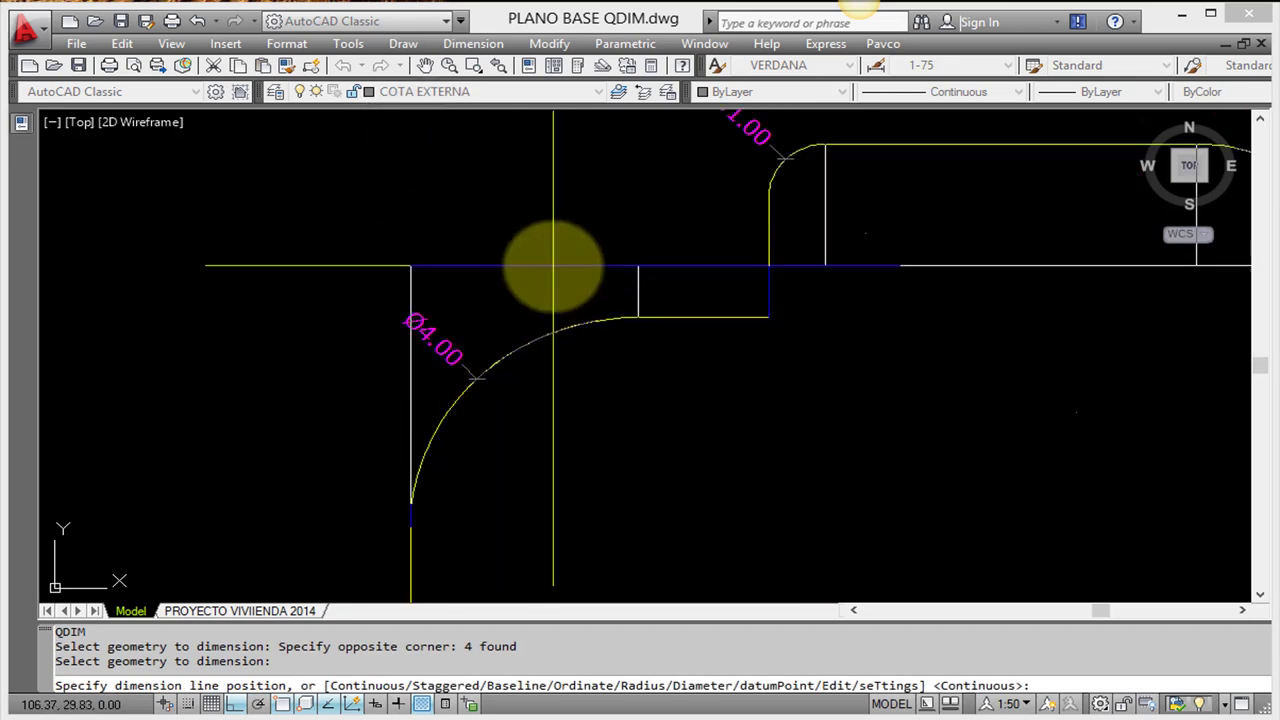
scroll(553, 265, "down", 2)
type("R")
key("Return")
type("RO")
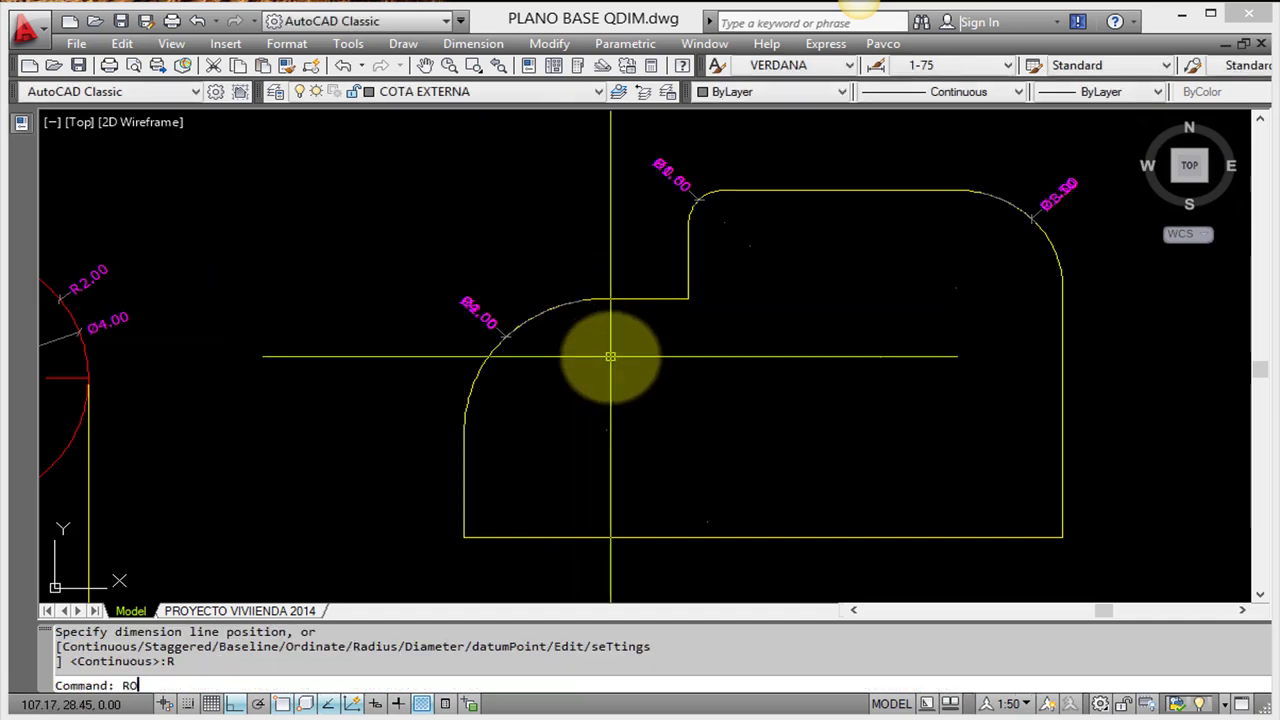
key("Return")
Rotate the R2.00 radius label so it sits beside Ø4.00
scroll(478, 313, "up", 3)
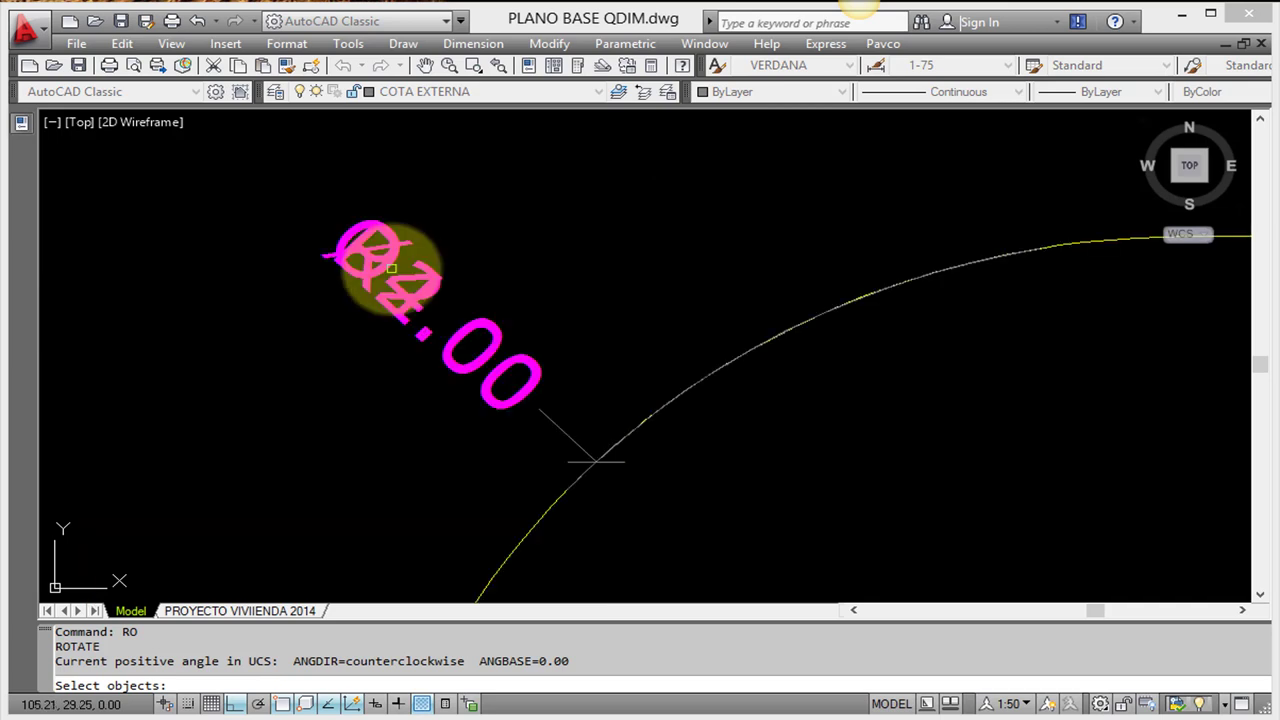
left_click(371, 260)
key("Return")
scroll(400, 300, "down", 2)
left_click(595, 430)
left_click(246, 703)
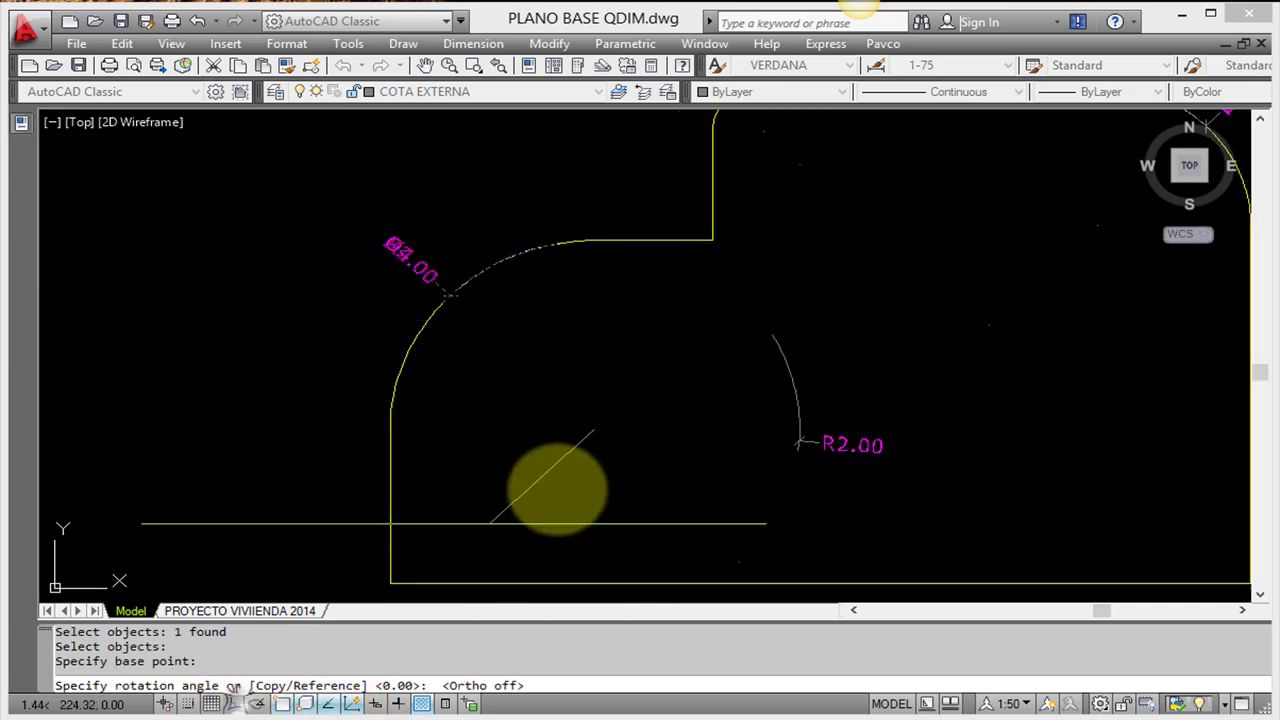
left_click(671, 417)
scroll(671, 417, "down", 2)
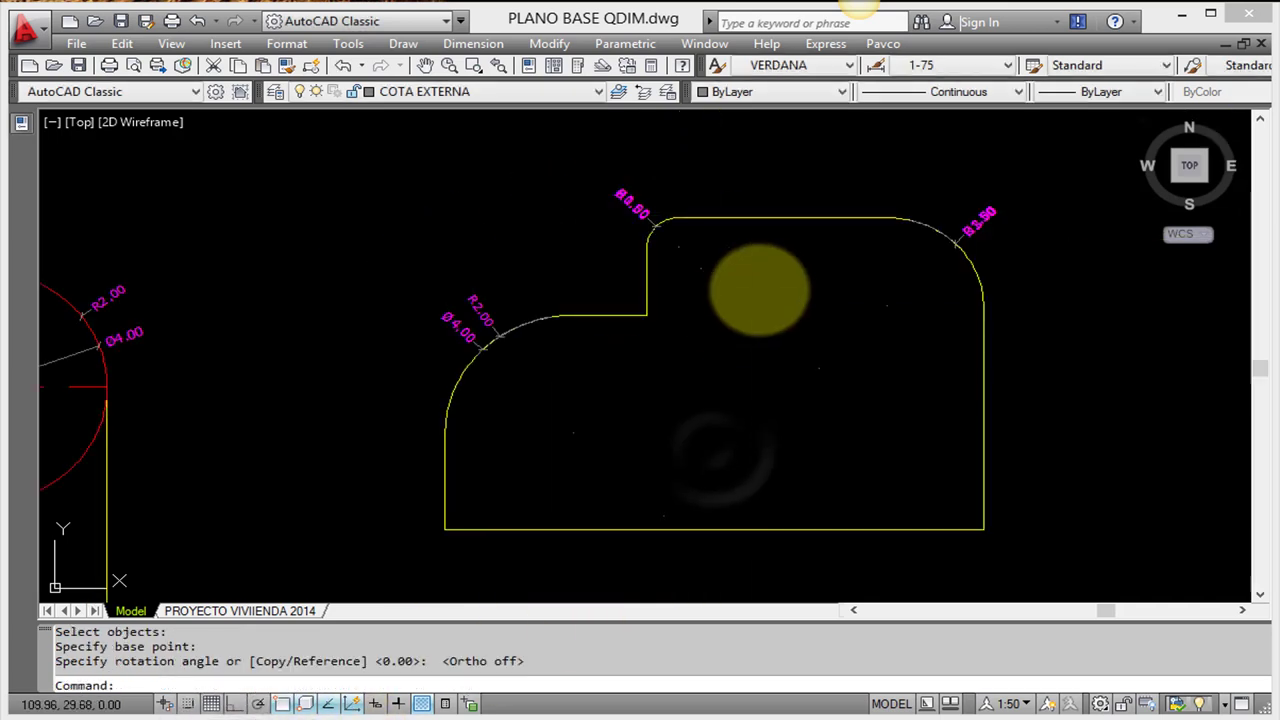
scroll(734, 286, "up", 2)
scroll(557, 157, "up", 2)
scroll(571, 185, "up", 2)
Rotate the R0.50 radius label so it sits beside Ø1.00
key("Return")
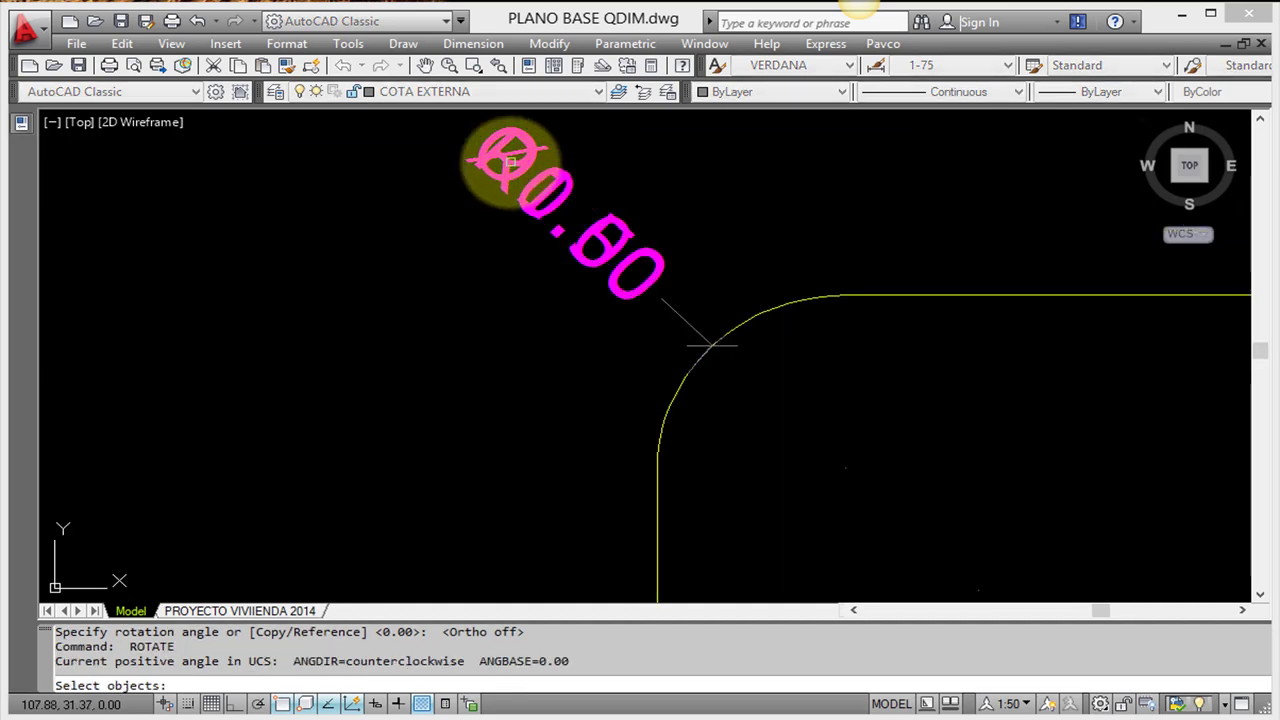
left_click(529, 150)
key("Return")
scroll(716, 240, "down", 2)
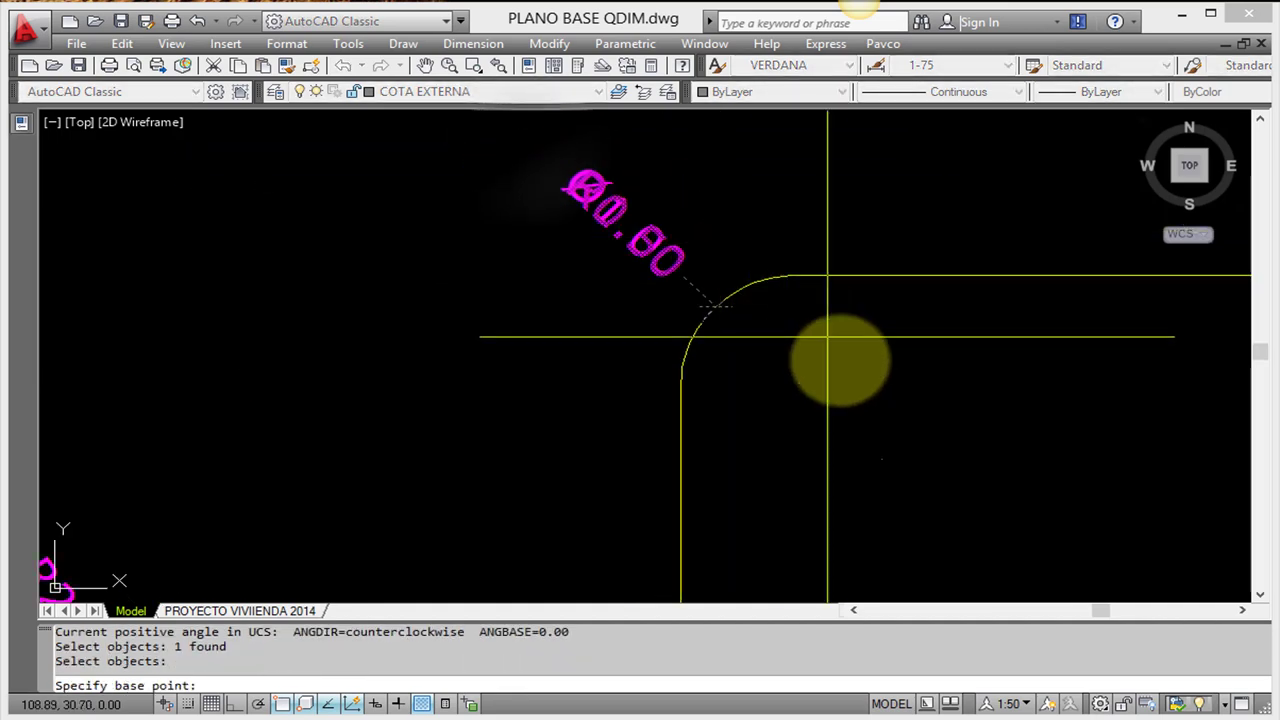
left_click(881, 460)
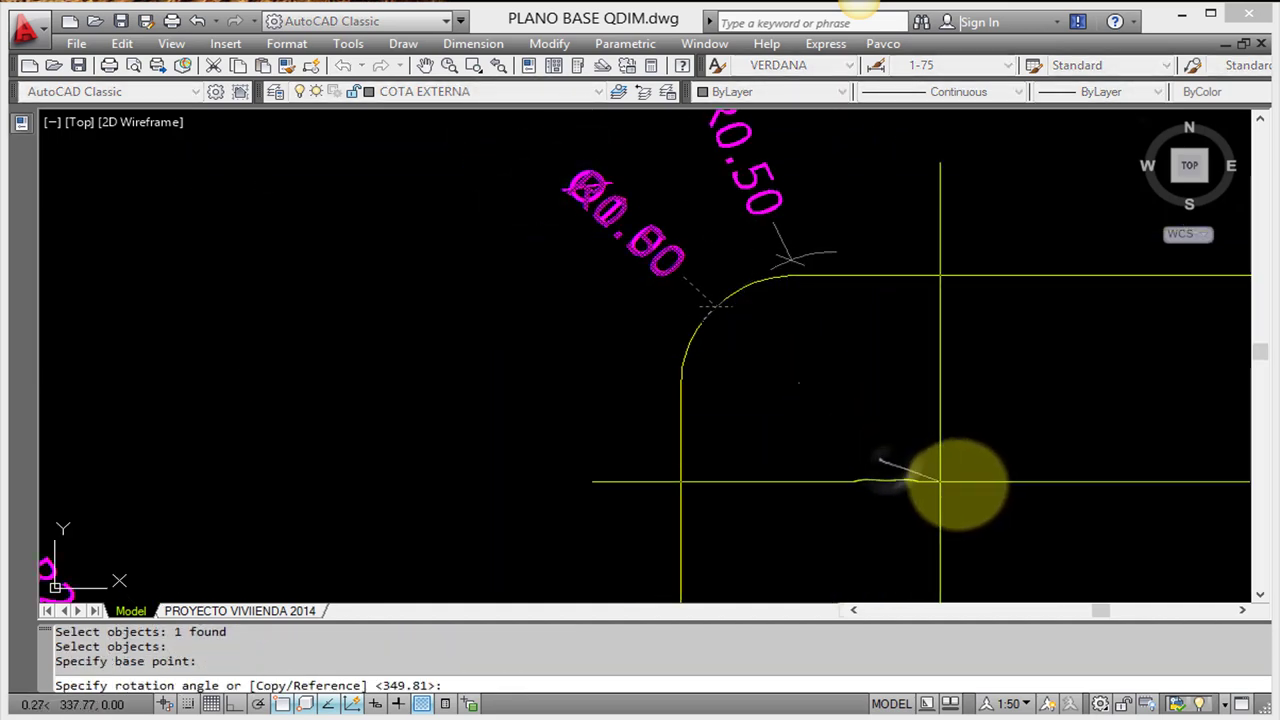
left_click(957, 486)
scroll(690, 372, "down", 4)
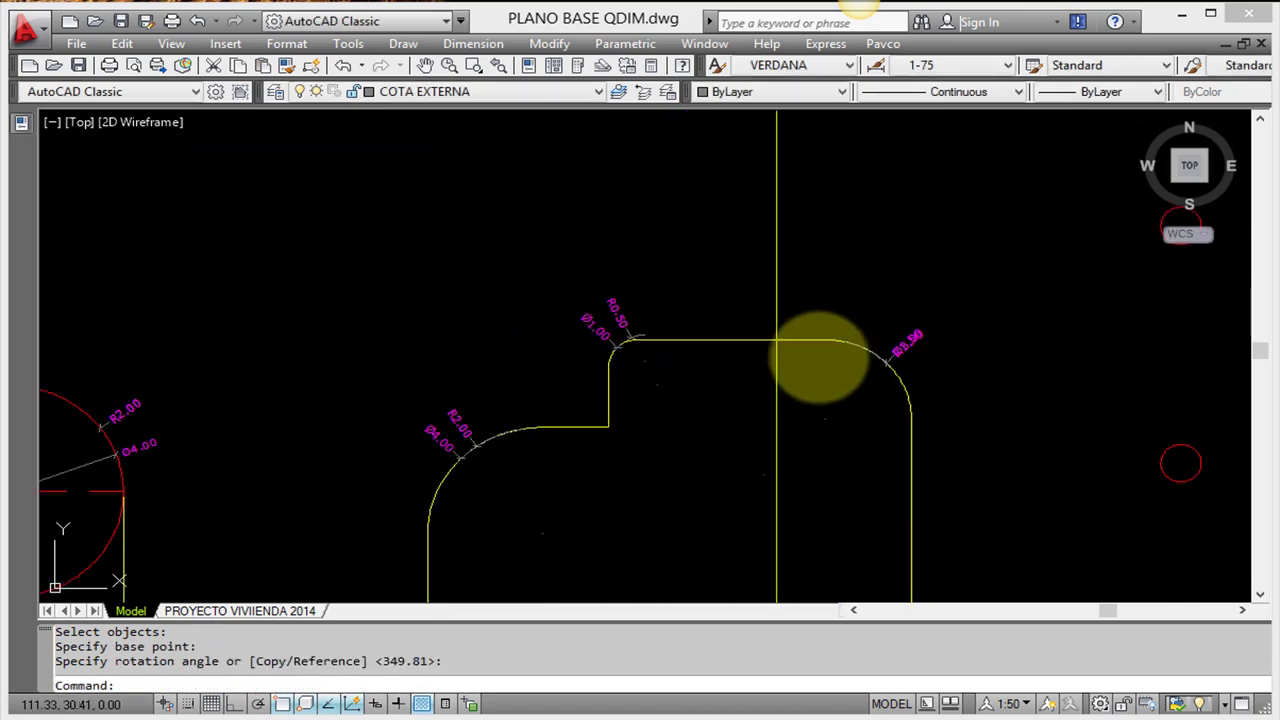
Rotate the R1.50 radius label so it sits beside Ø3.00
key("Return")
left_click(900, 330)
key("Return")
left_click(815, 442)
left_click(871, 465)
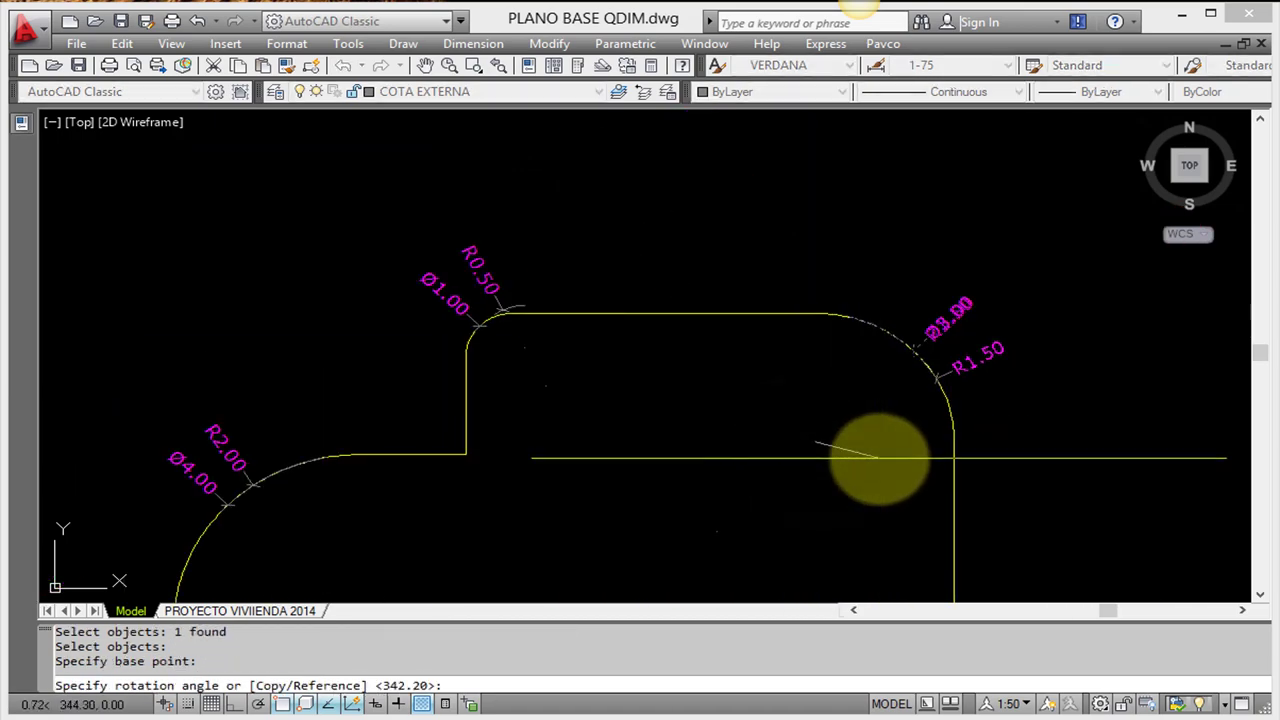
scroll(849, 270, "down", 2)
scroll(849, 270, "down", 2)
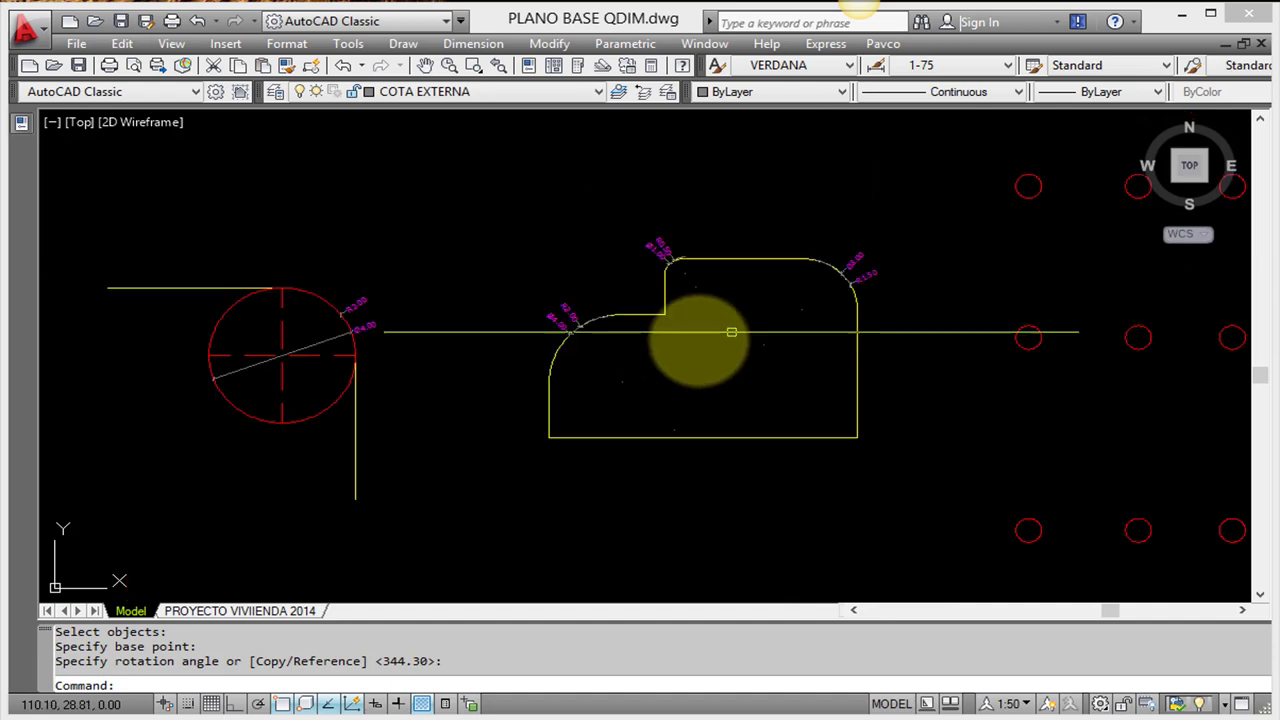
scroll(903, 334, "down", 2)
Bring the red circle grid into view and window-select all 16 circles for QDIM
mouse_move(903, 334)
middle_mouse_down()
mouse_move(729, 471)
mouse_move(742, 403)
middle_mouse_up()
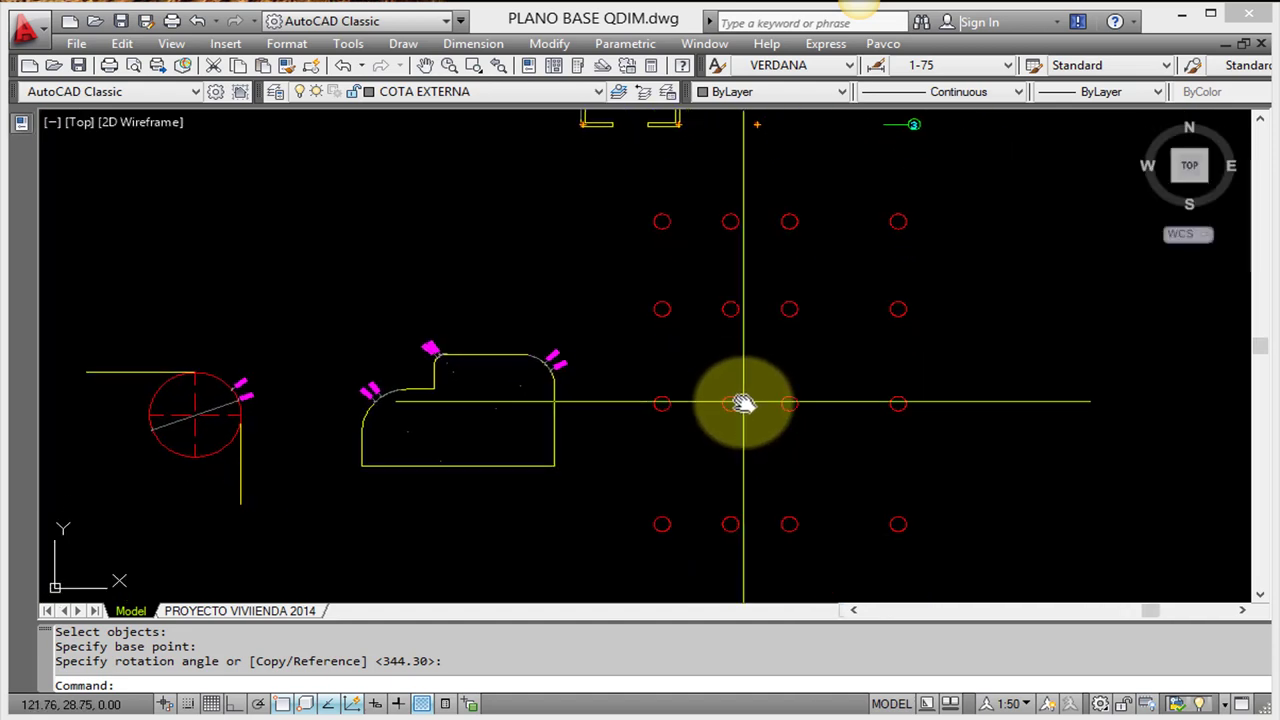
mouse_move(825, 435)
middle_mouse_down()
mouse_move(860, 405)
mouse_move(742, 458)
middle_mouse_up()
scroll(863, 405, "down", 1)
type("Q")
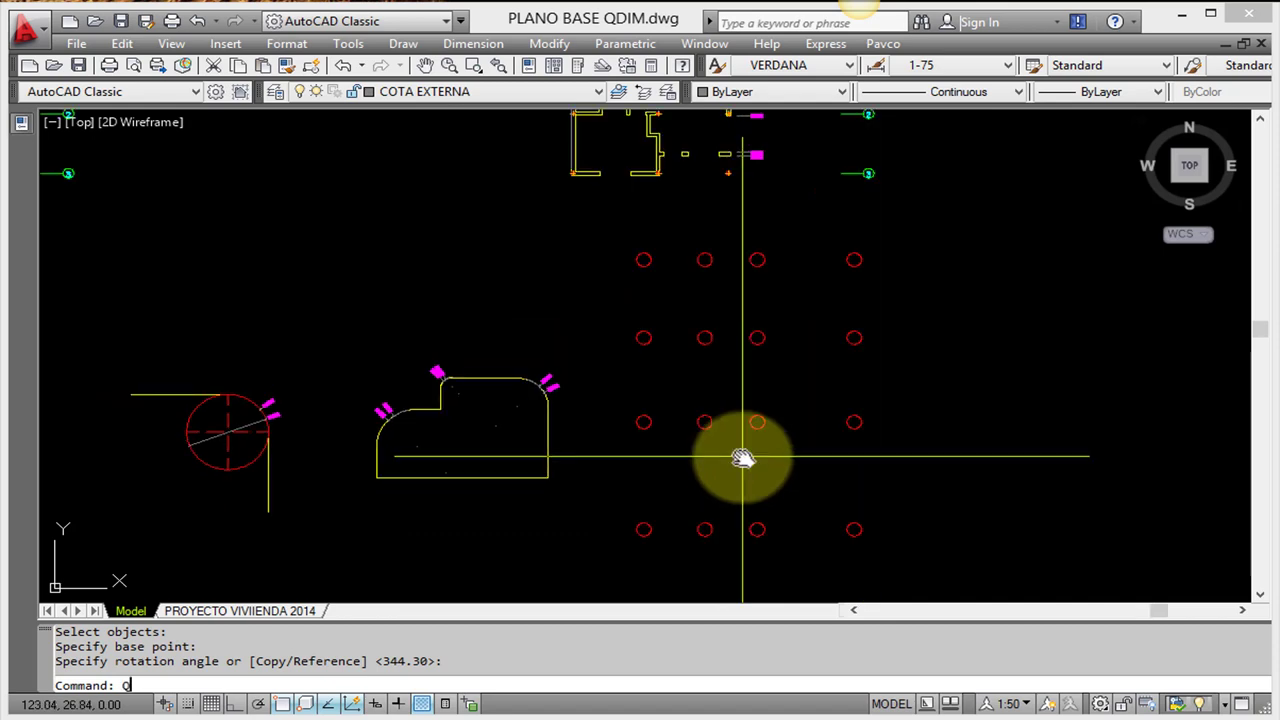
type("DIM")
key("Return")
left_click(887, 555)
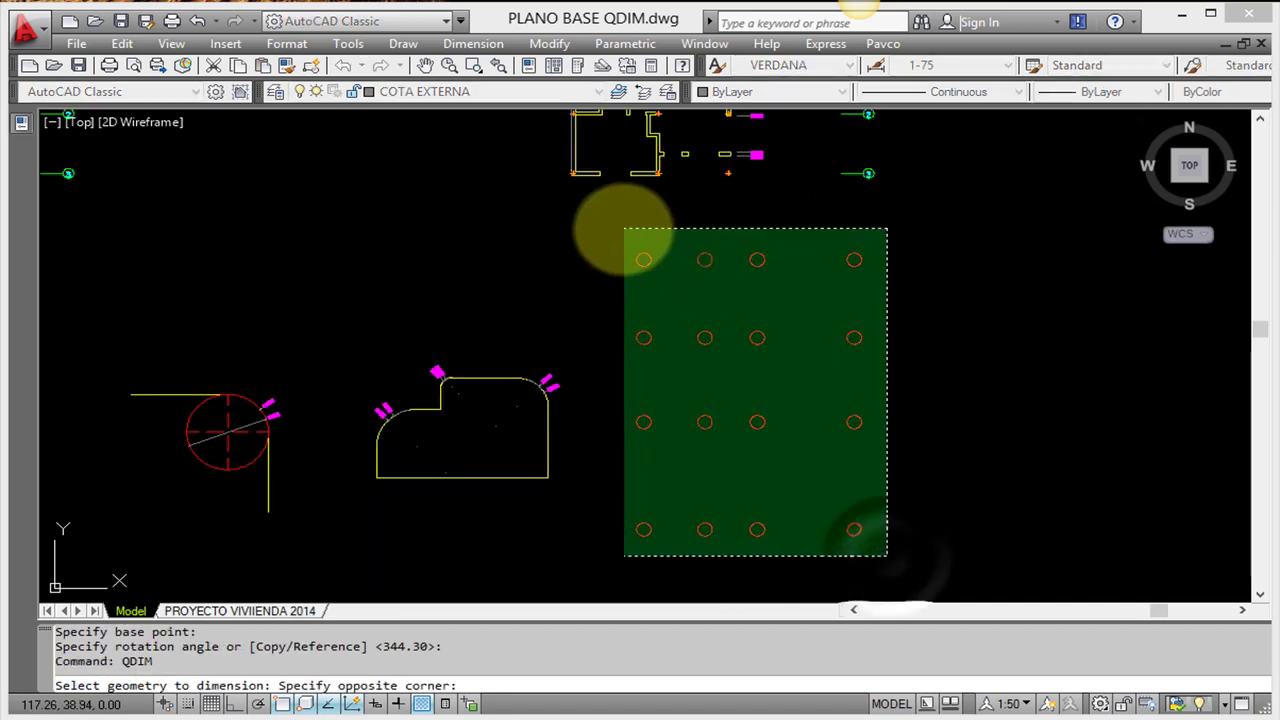
left_click(624, 229)
scroll(705, 240, "up", 3)
key("Return")
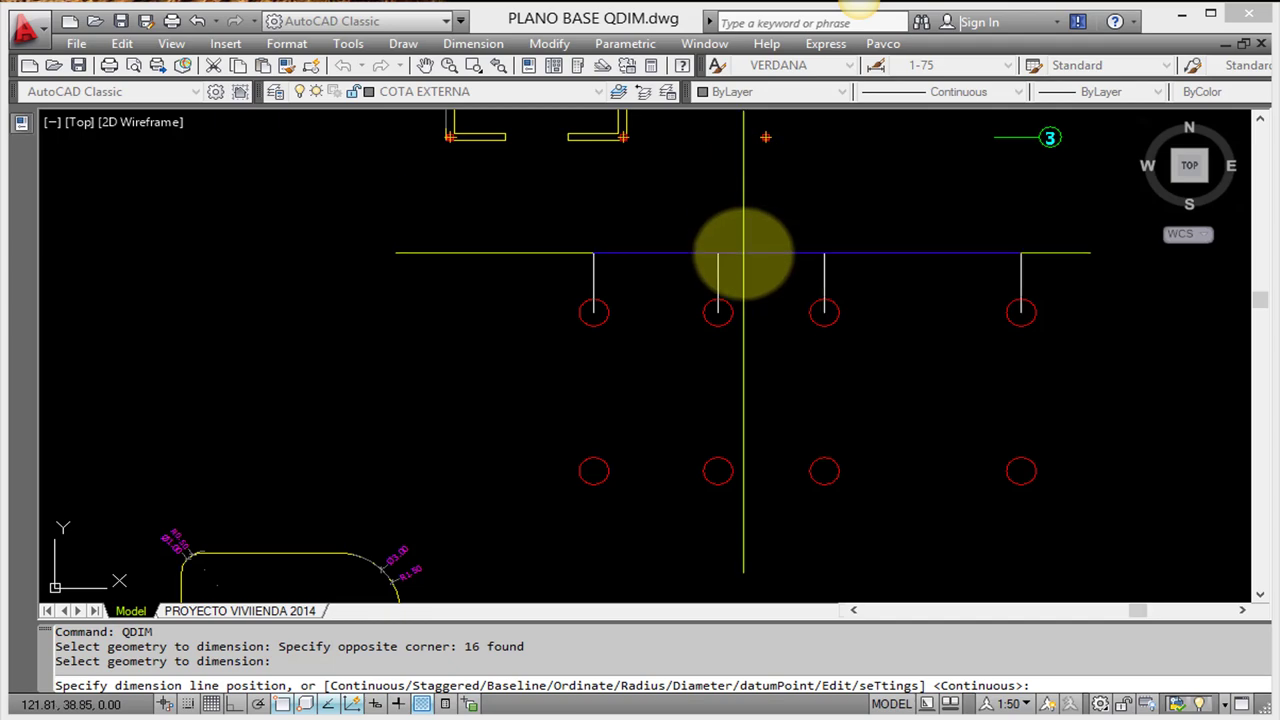
Place the continuous 3.00, 2.56, 4.74 row above the top circles and rerun QDIM on the grid
left_click(749, 245)
scroll(766, 229, "down", 2)
scroll(757, 214, "up", 5)
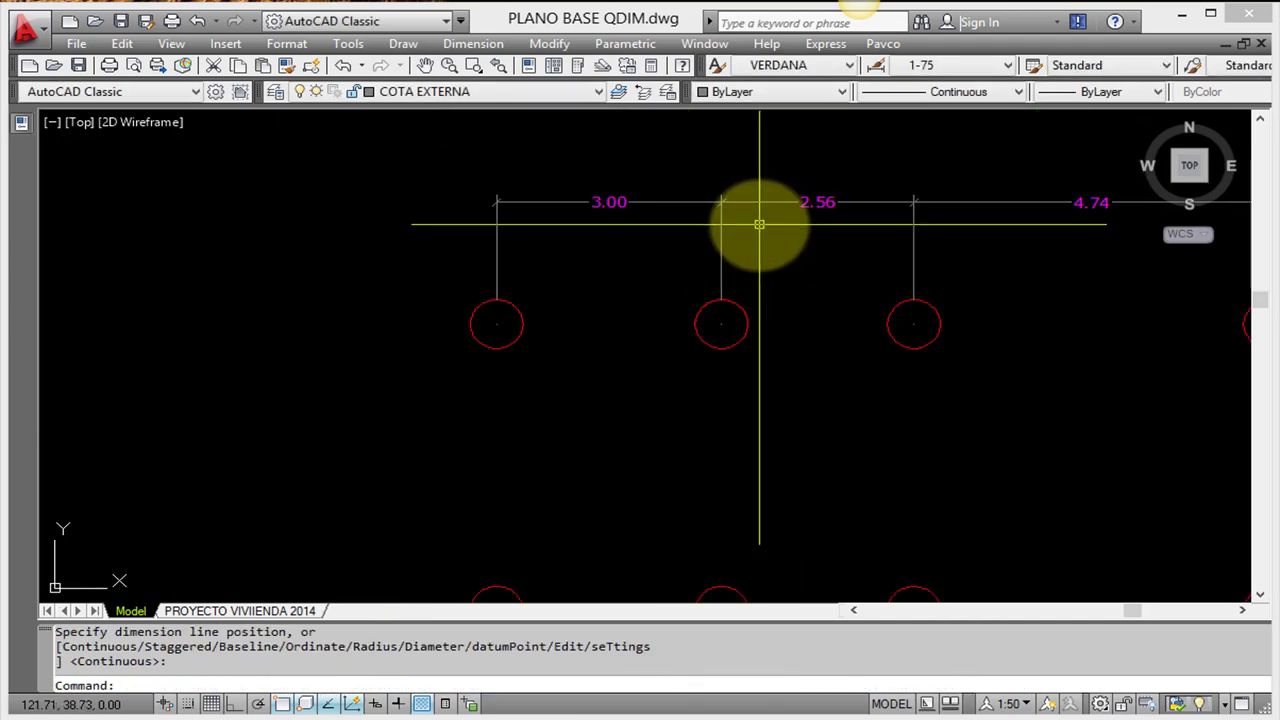
scroll(760, 214, "down", 5)
scroll(760, 212, "down", 1)
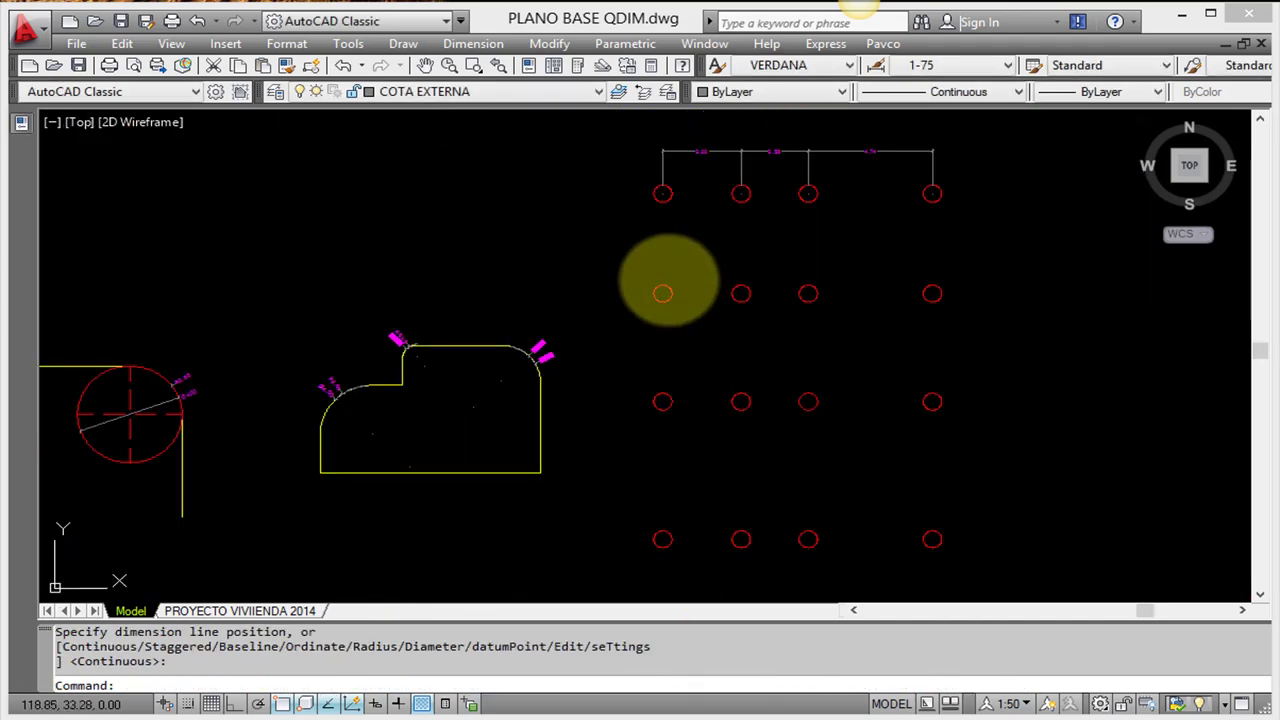
key("Return")
left_click(645, 165)
left_click(1044, 604)
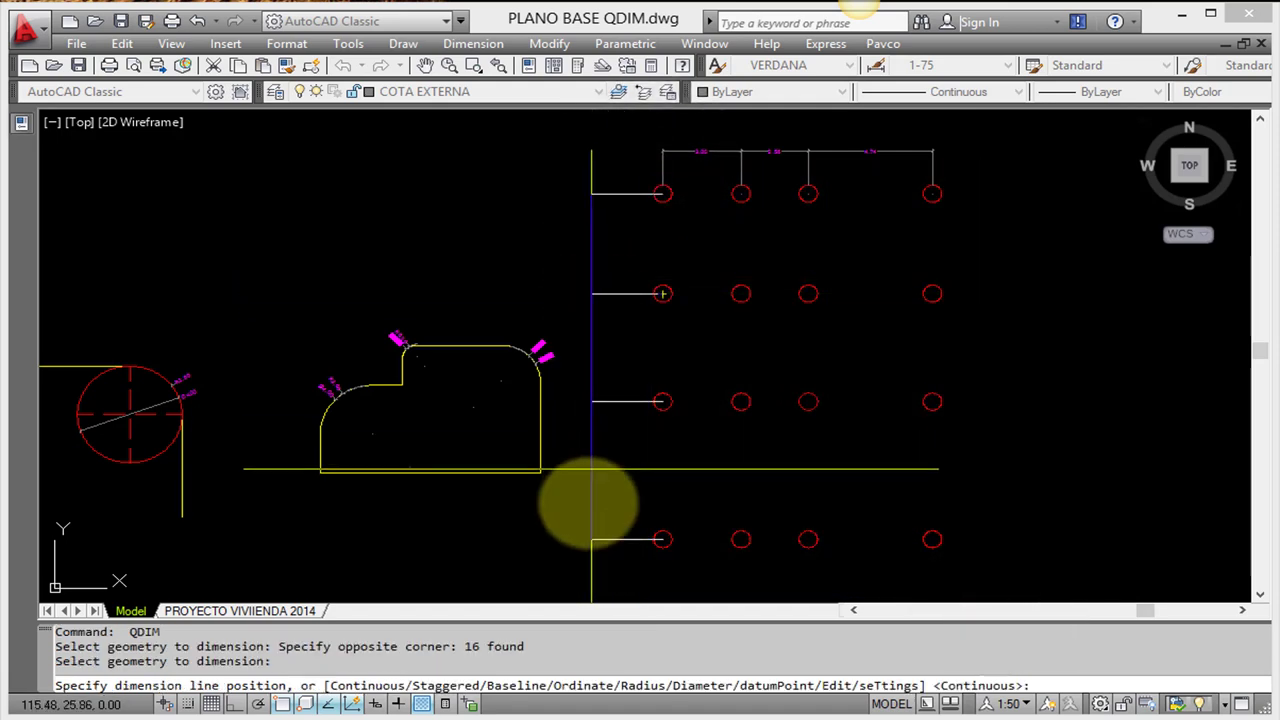
Place staggered vertical dimensions (14.35, 4.48) along the circle grid's left side
right_click(594, 274)
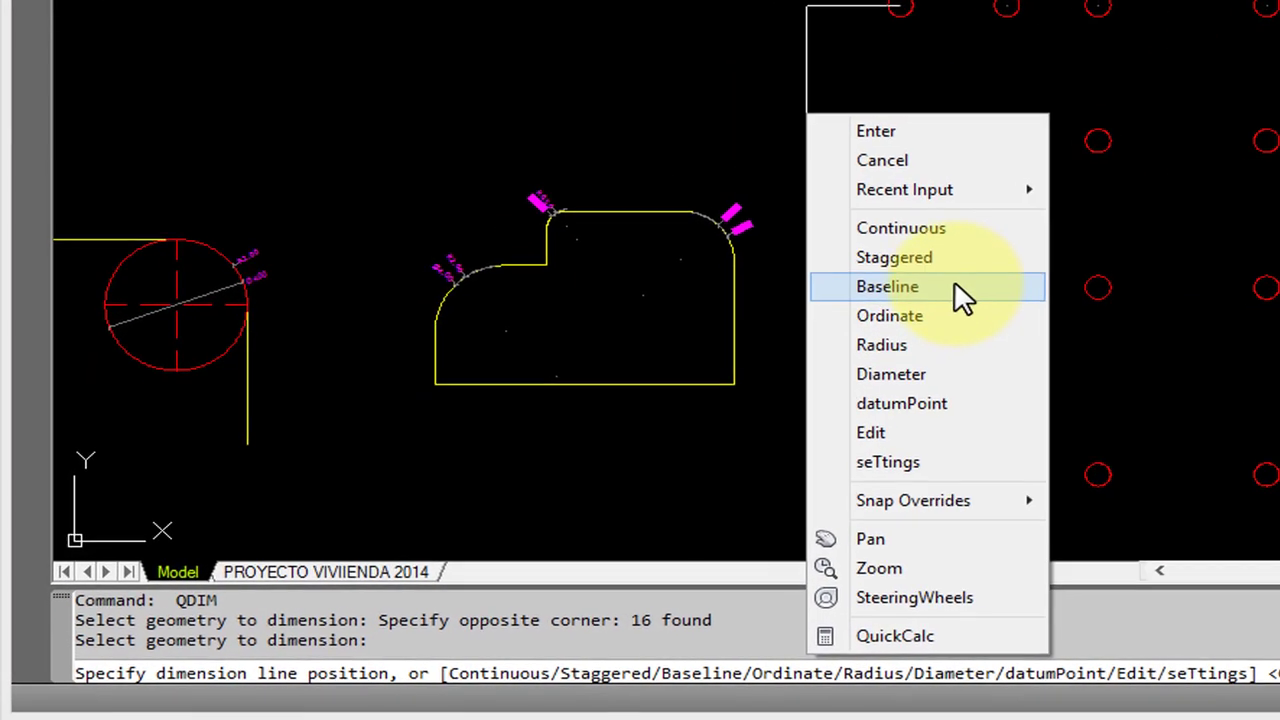
left_click(894, 264)
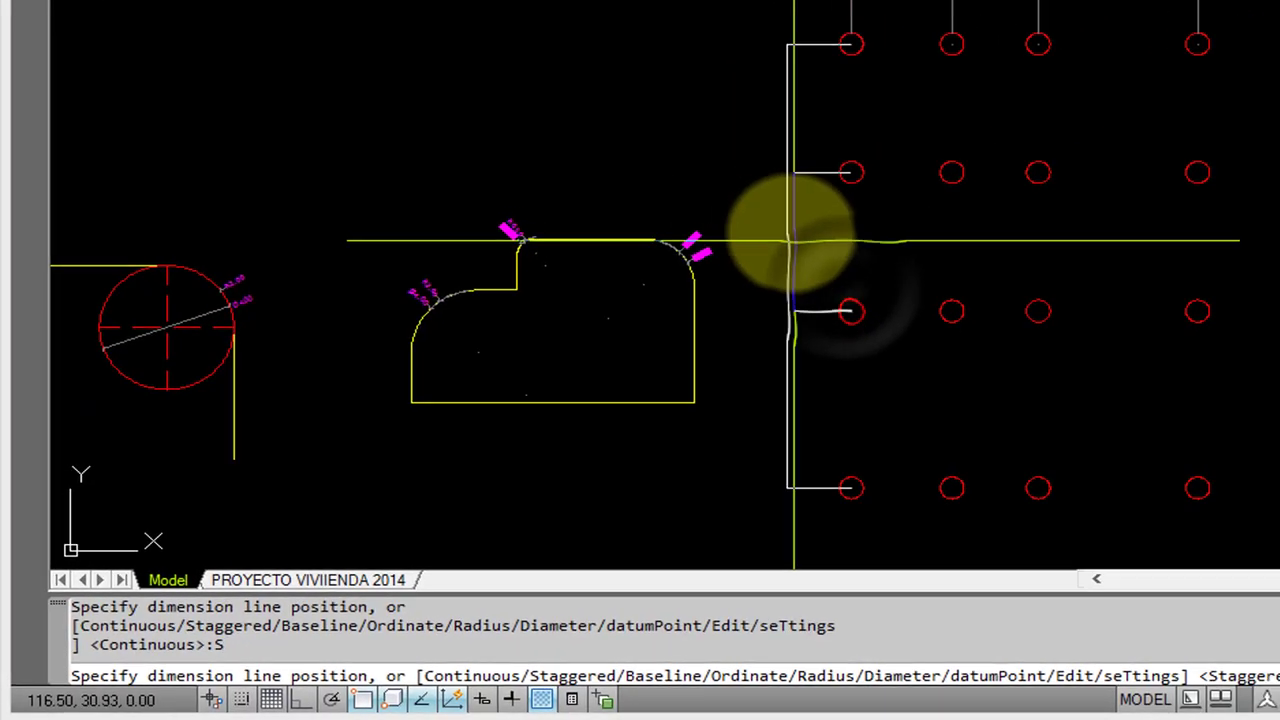
left_click(649, 410)
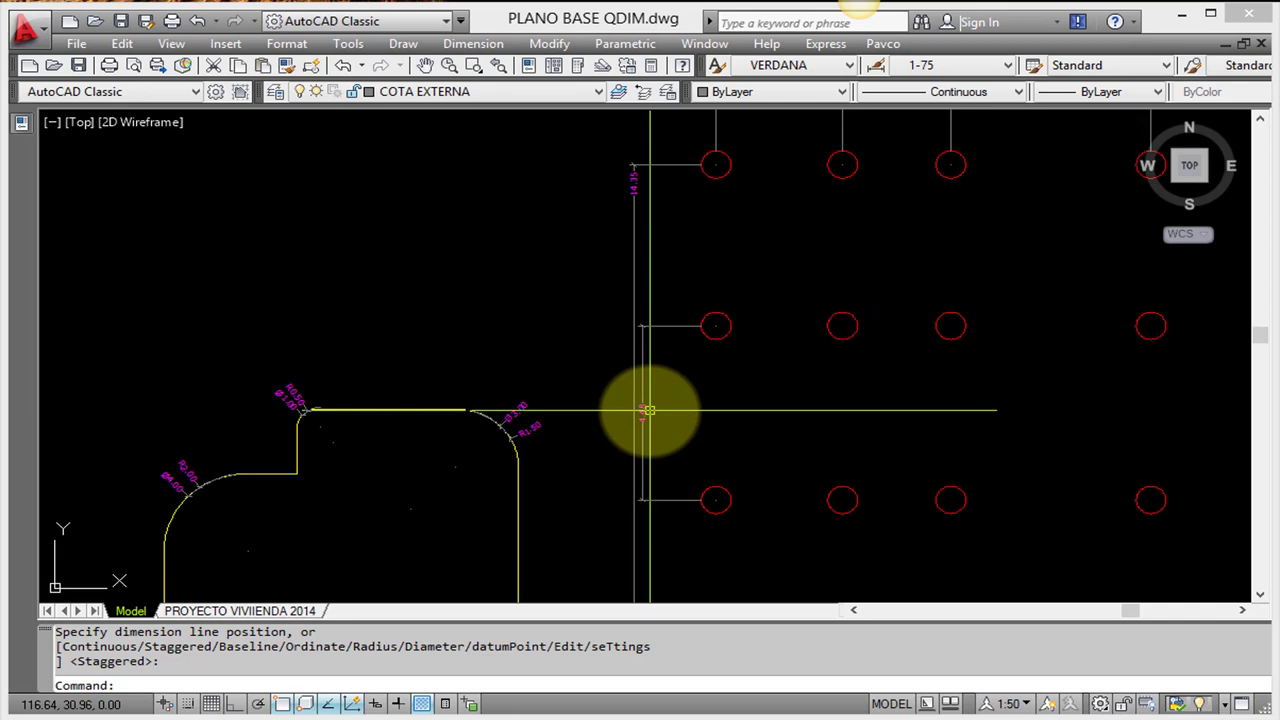
scroll(720, 330, "down", 2)
scroll(852, 200, "up", 2)
scroll(800, 196, "up", 3)
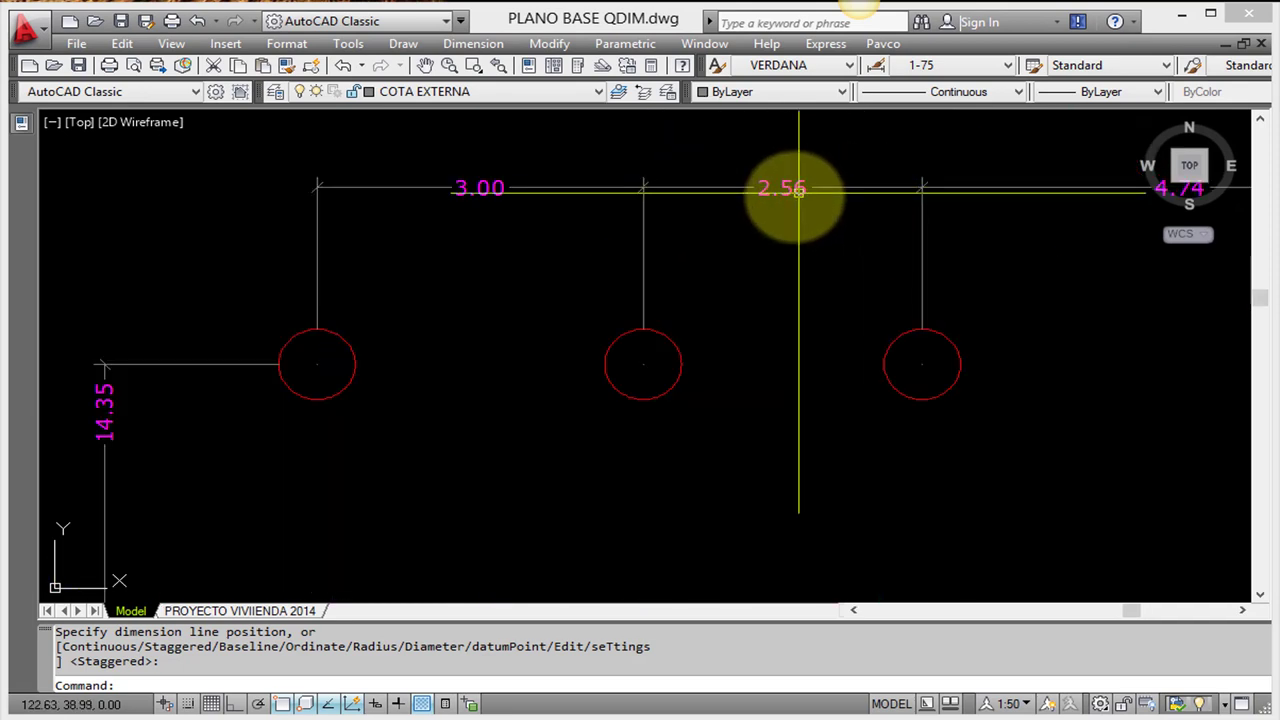
scroll(789, 198, "up", 1)
scroll(789, 198, "down", 3)
scroll(743, 286, "up", 1)
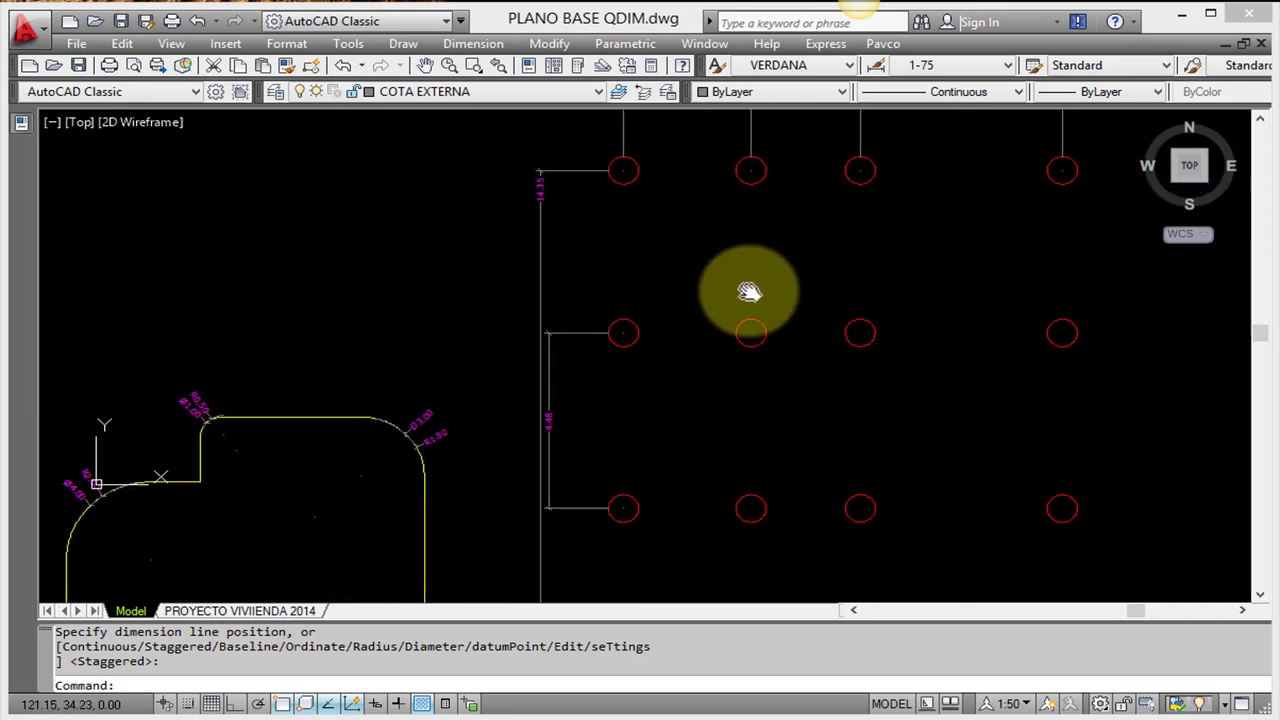
scroll(720, 371, "down", 2)
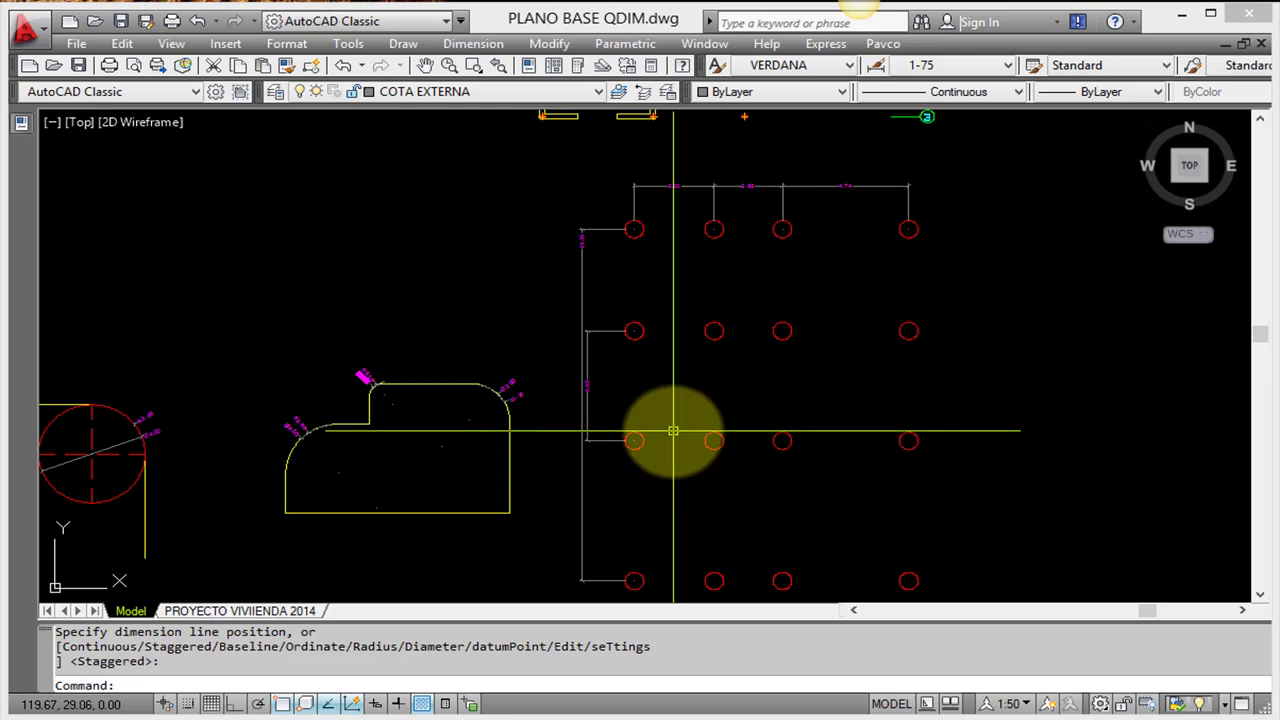
Rerun QDIM on the circles and choose the Diameter option
key("Return")
left_click(908, 572)
key("Return")
type("D")
key("Return")
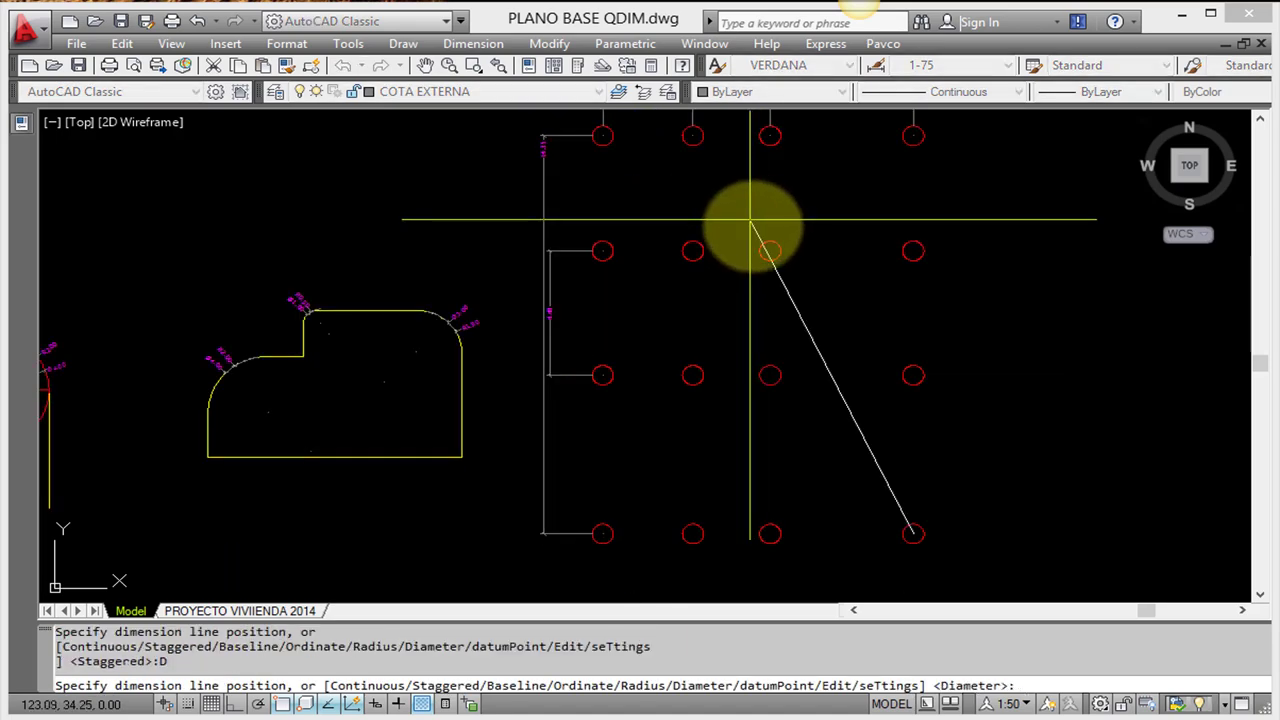
scroll(880, 490, "up", 2)
scroll(868, 330, "down", 1)
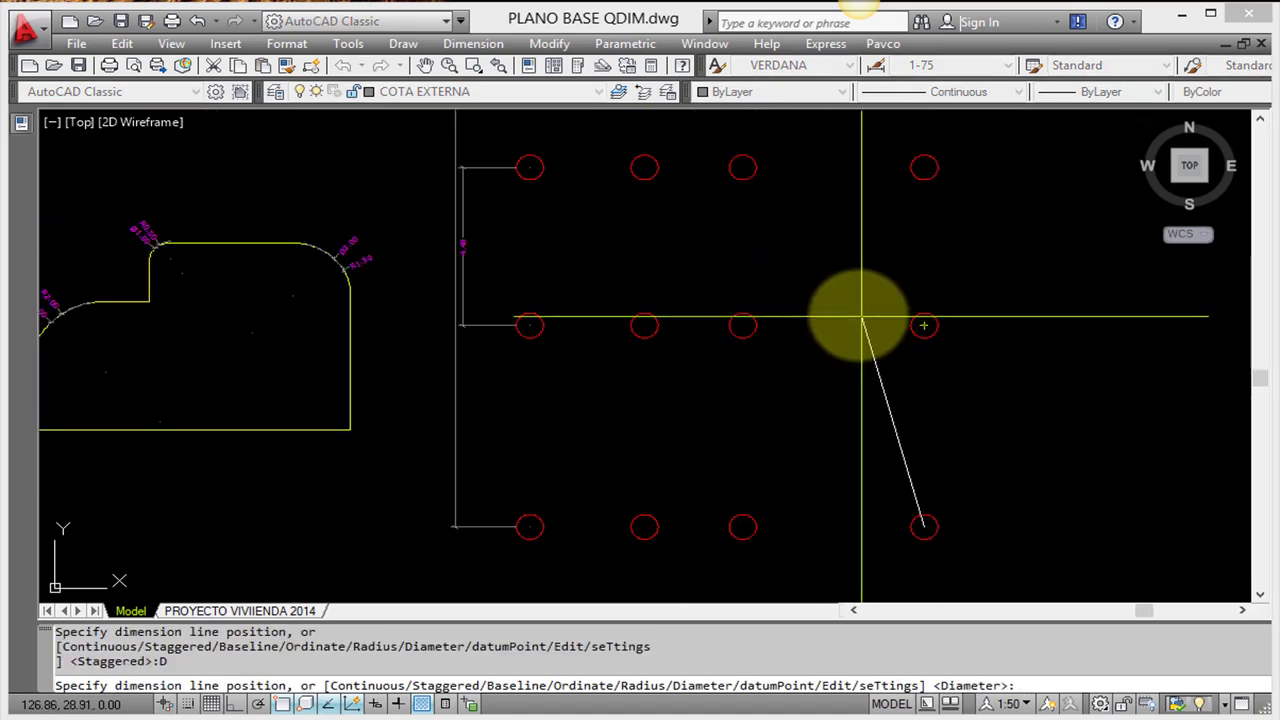
Place trial Ø0.70 diameter labels on the grid circles and pan toward the lower circles
right_click(858, 316)
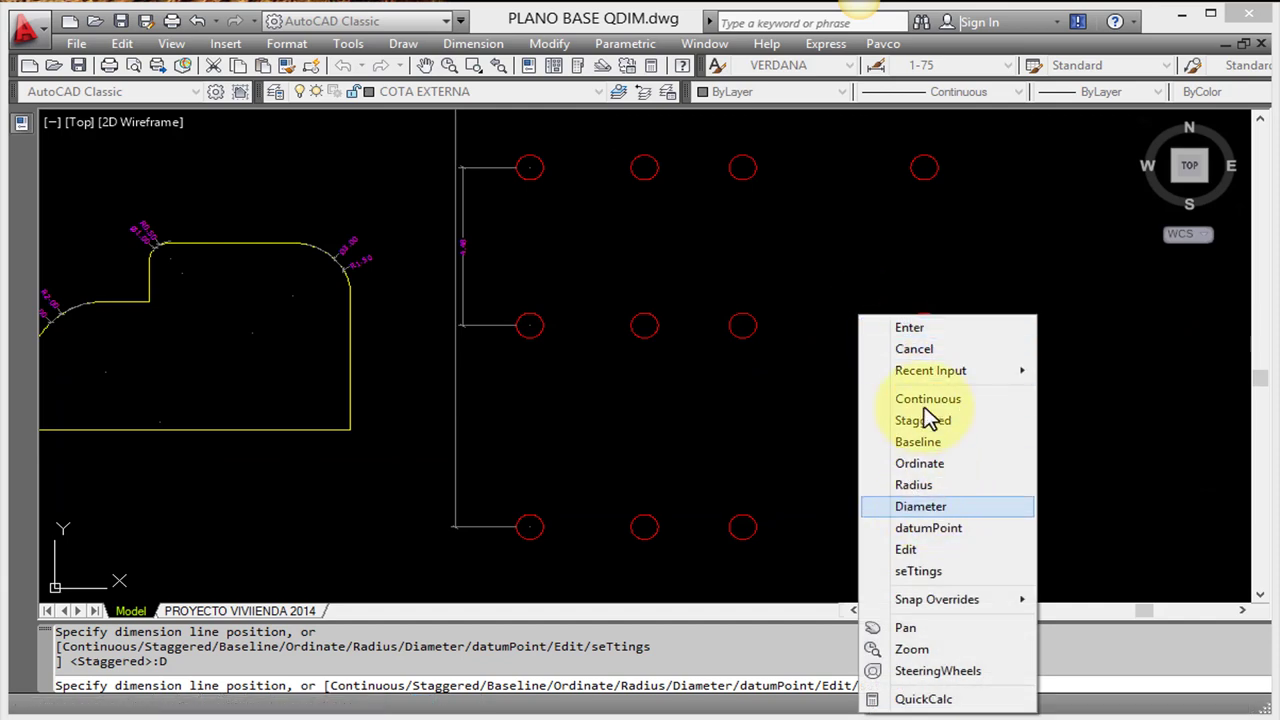
left_click(940, 513)
left_click(857, 434)
scroll(846, 386, "up", 3)
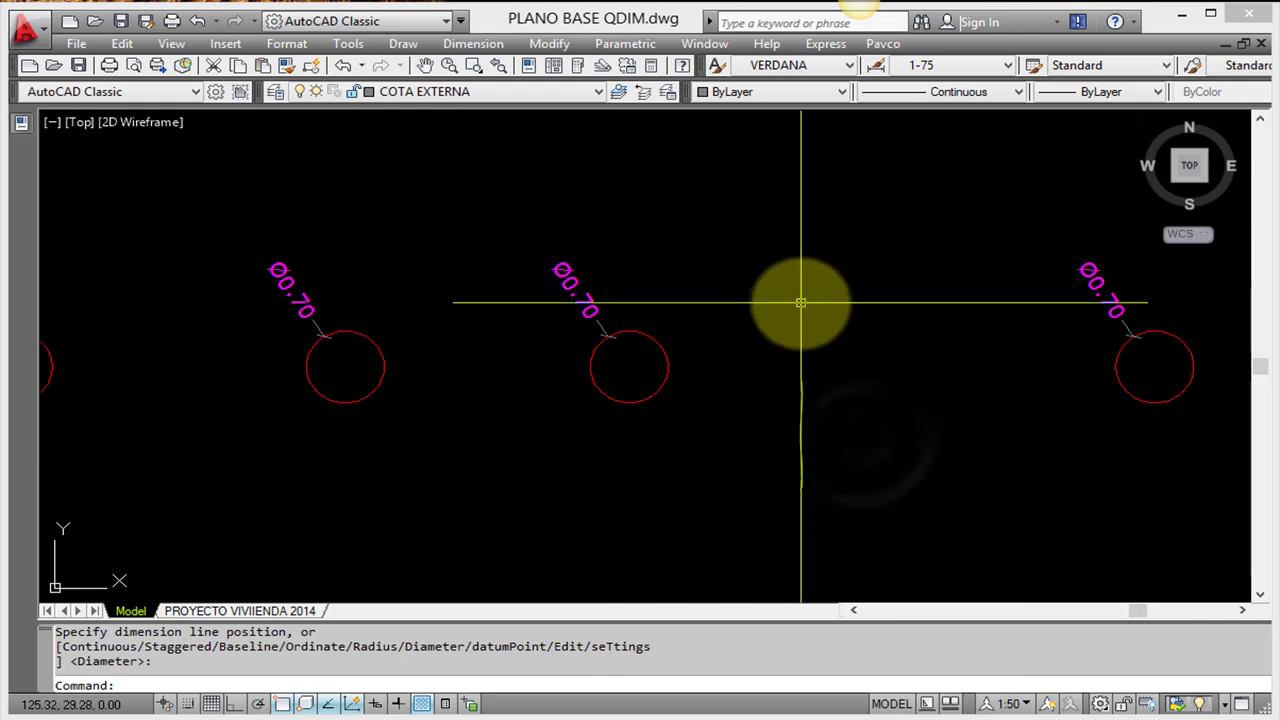
scroll(774, 368, "down", 4)
mouse_move(817, 429)
middle_mouse_down()
mouse_move(794, 514)
mouse_move(768, 452)
middle_mouse_up()
scroll(794, 514, "down", 1)
scroll(768, 452, "up", 5)
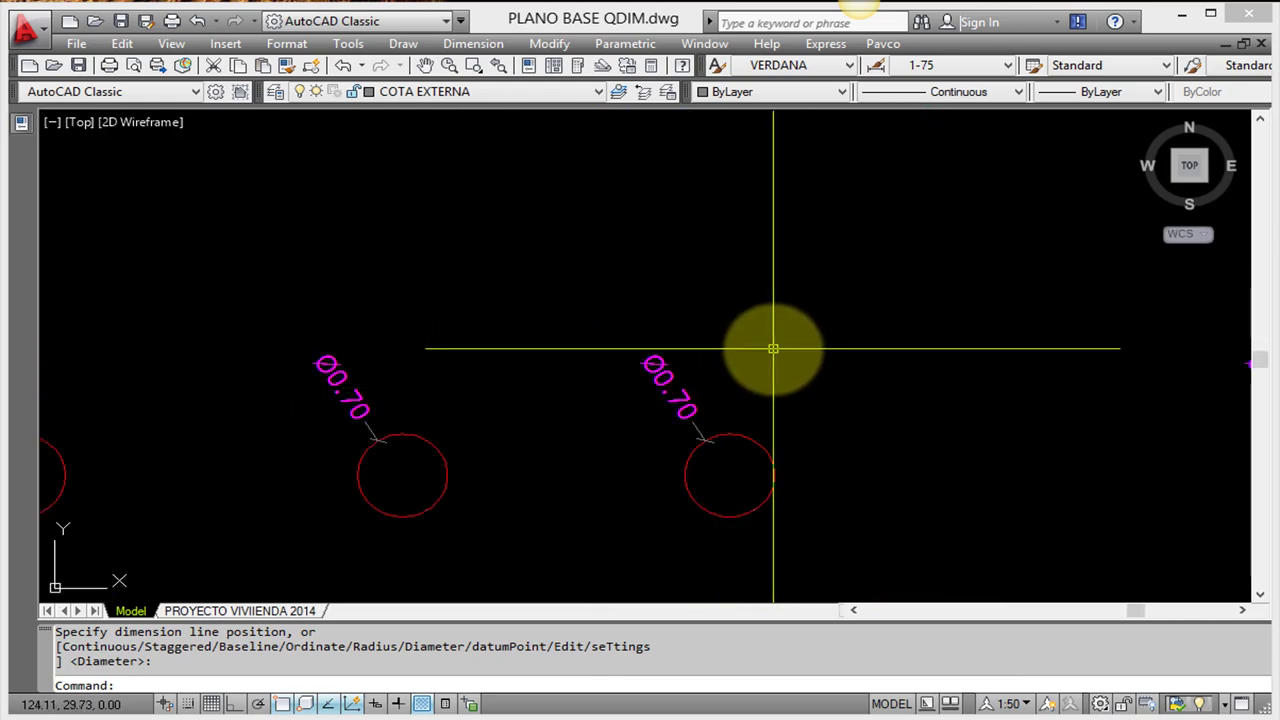
scroll(773, 349, "down", 6)
scroll(757, 223, "up", 1)
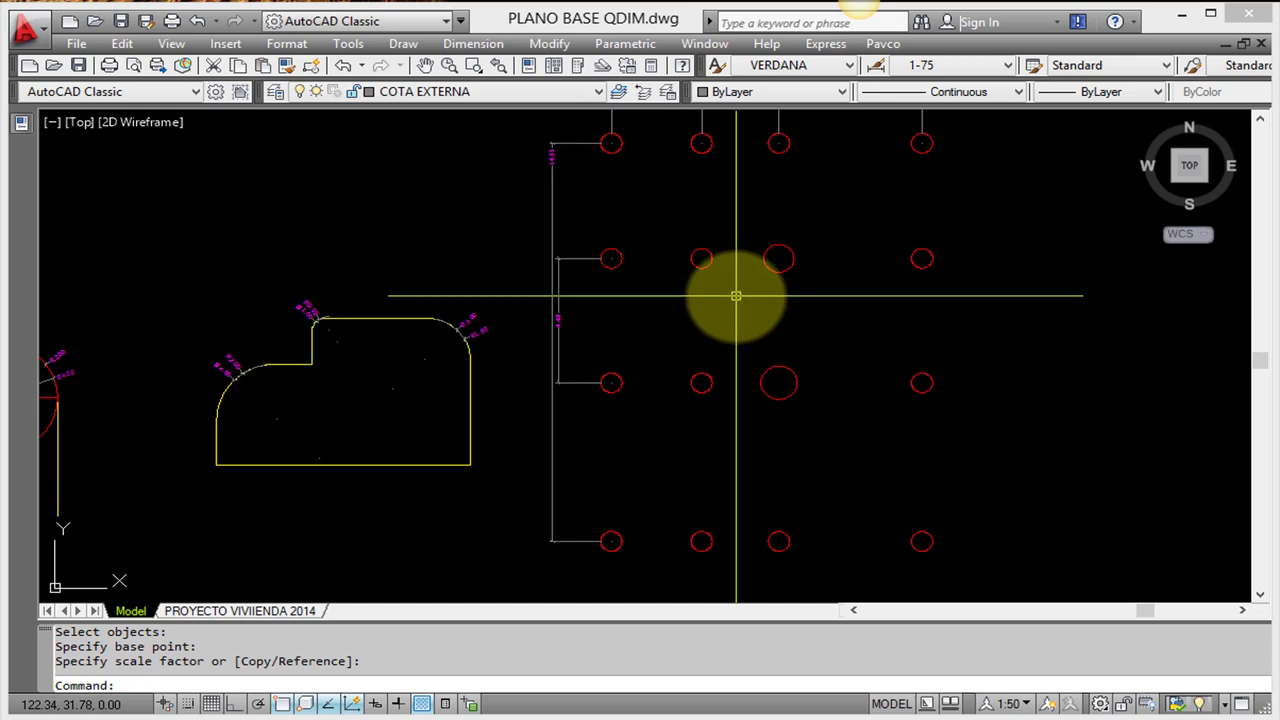
Run QDIM (typed QDI), window-select the 16 circles and choose the Diameter option
type("QD")
scroll(752, 335, "down", 2)
type("IM")
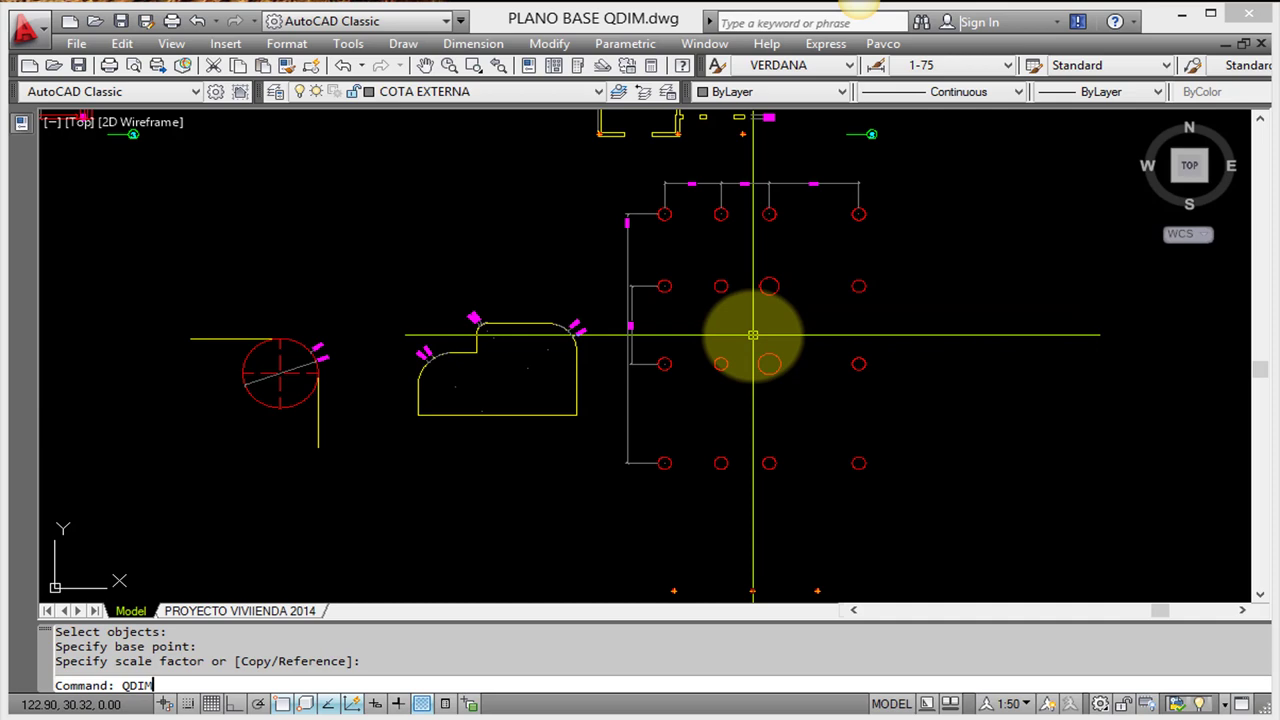
key("Return")
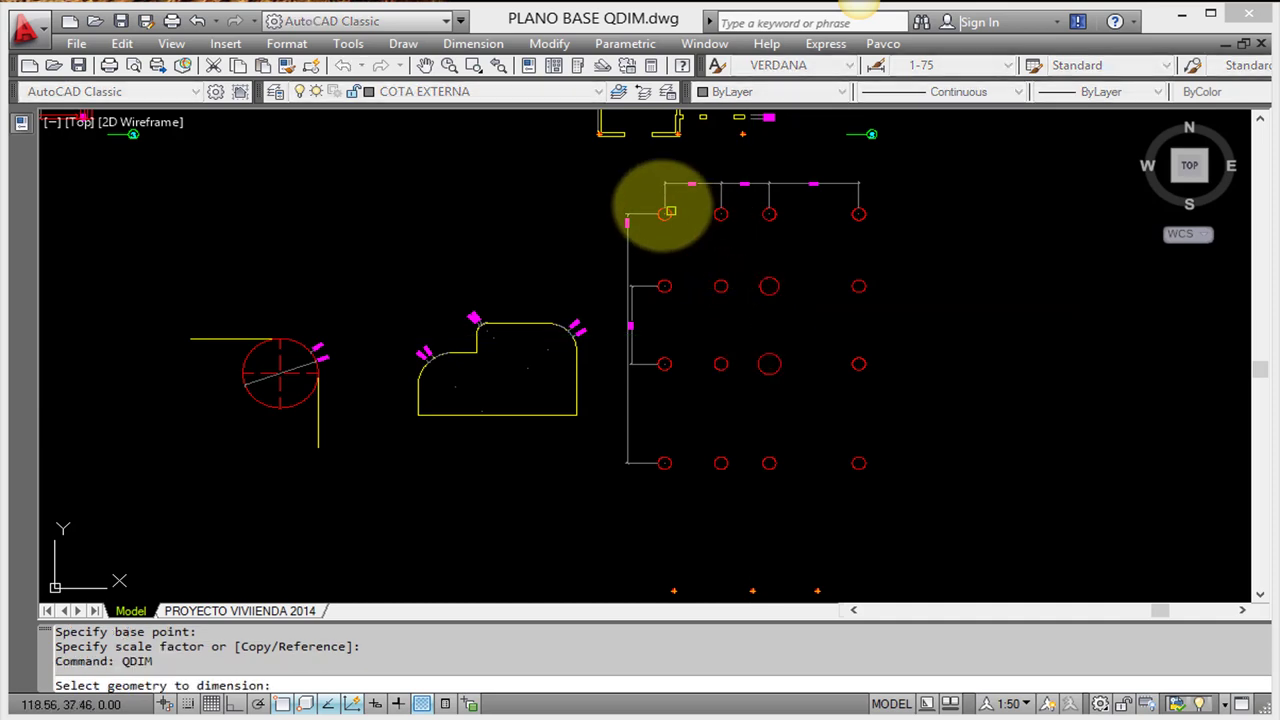
left_click(903, 472)
key("Return")
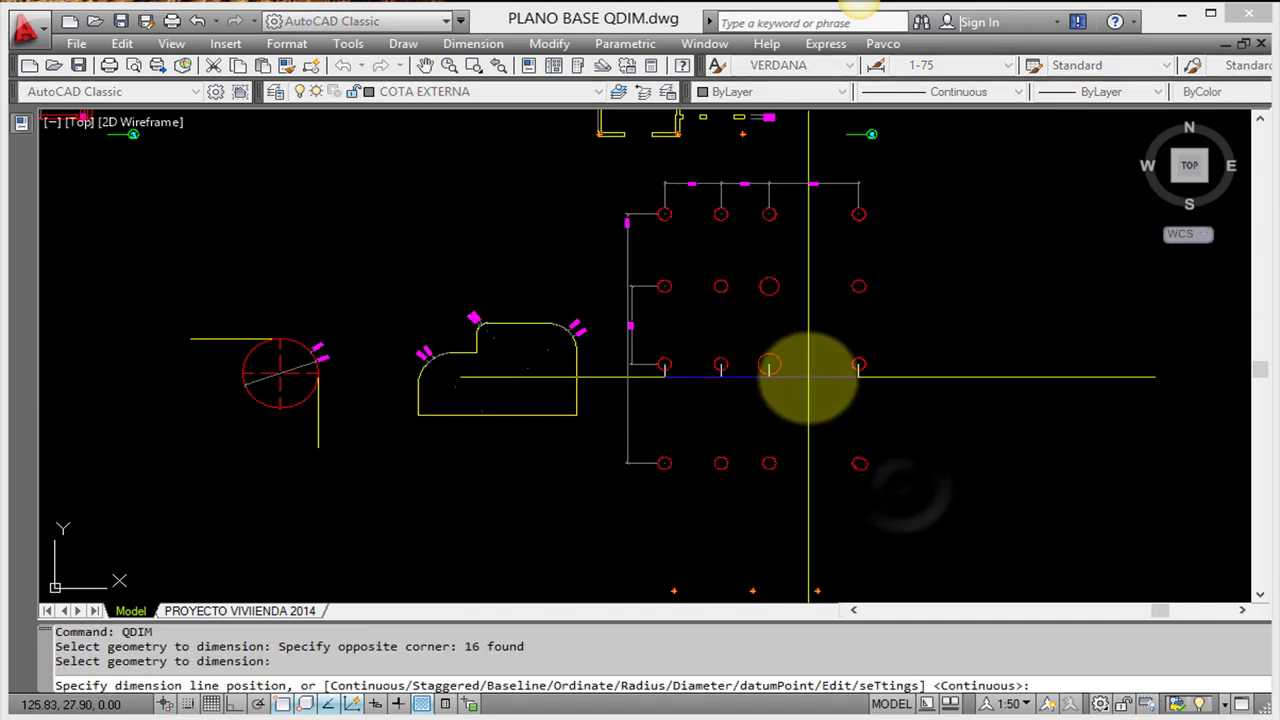
type("D")
key("Return")
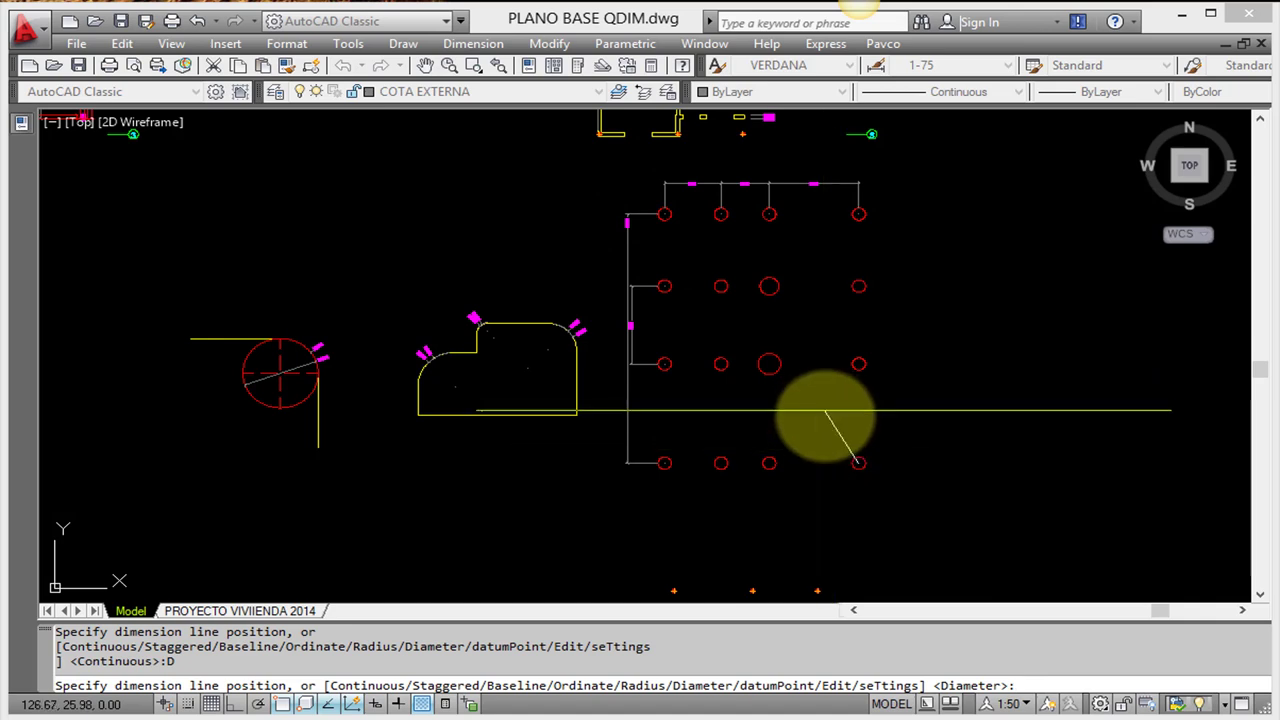
Place diameter labels Ø0.70, Ø1.00 and Ø1.20 on every circle and review them
scroll(865, 475, "up", 2)
scroll(866, 495, "up", 4)
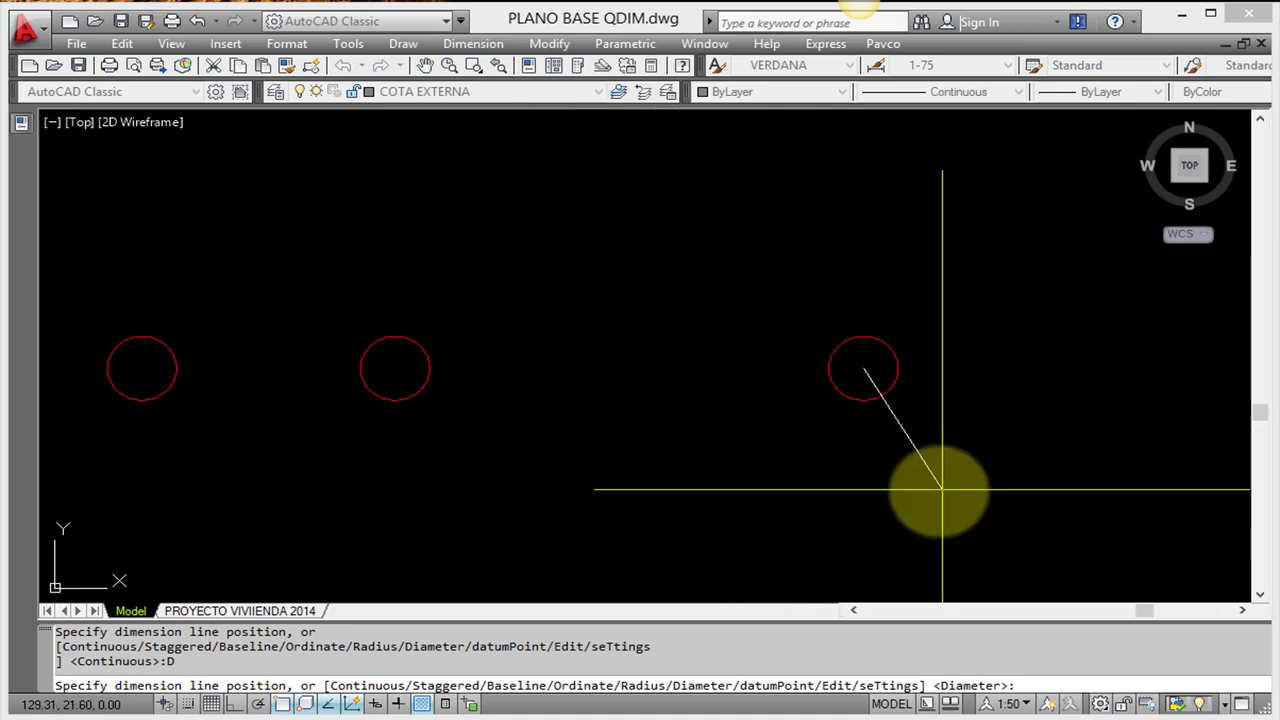
scroll(950, 420, "down", 2)
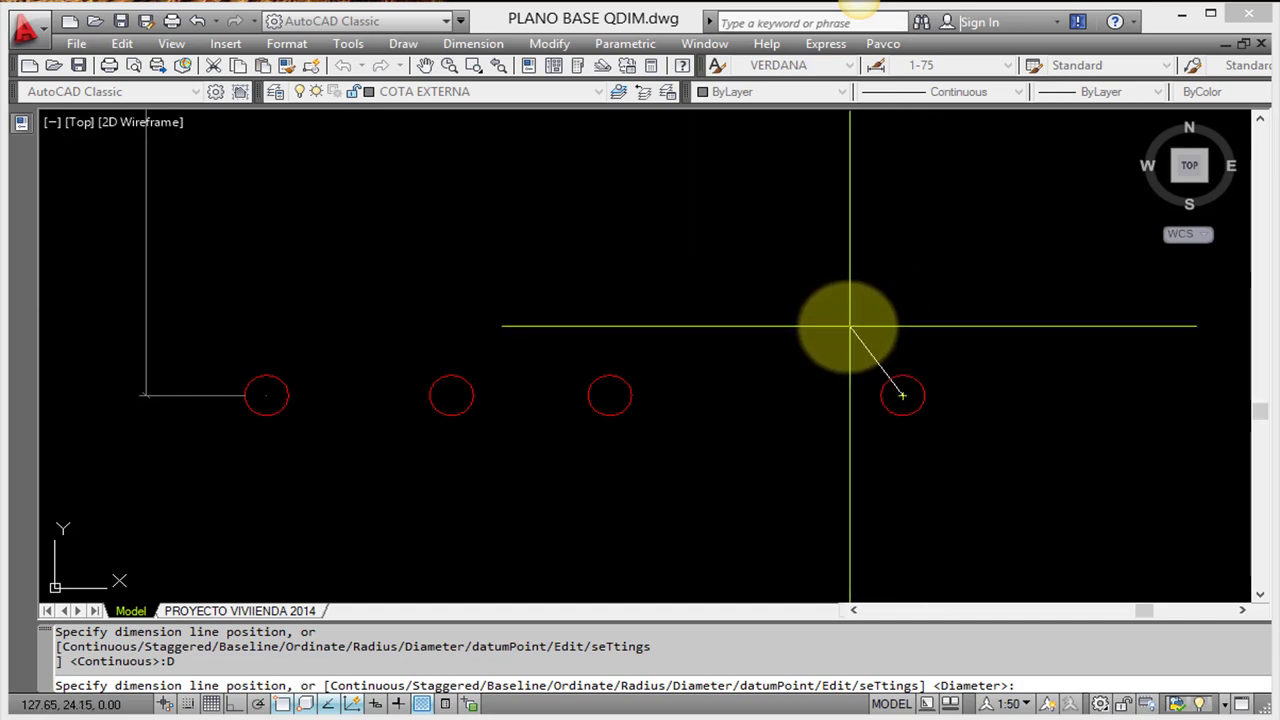
left_click(826, 358)
scroll(790, 395, "up", 3)
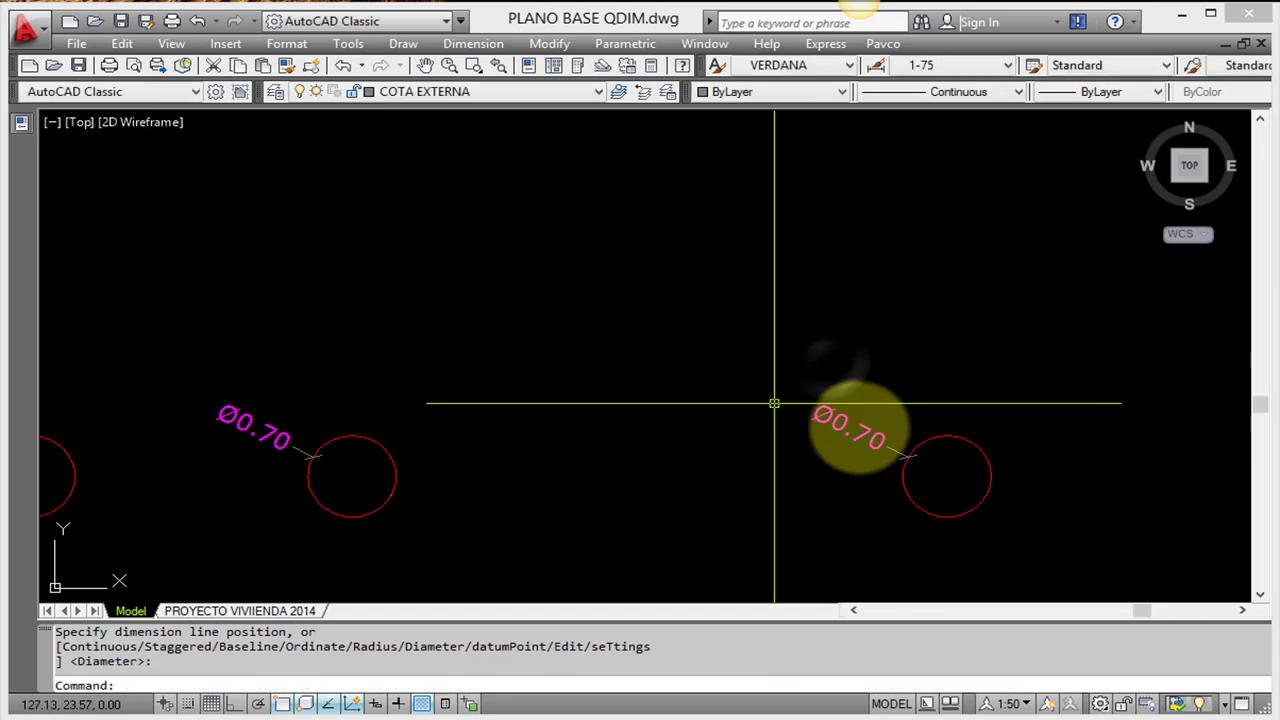
scroll(880, 425, "down", 3)
scroll(920, 420, "up", 3)
scroll(920, 420, "down", 2)
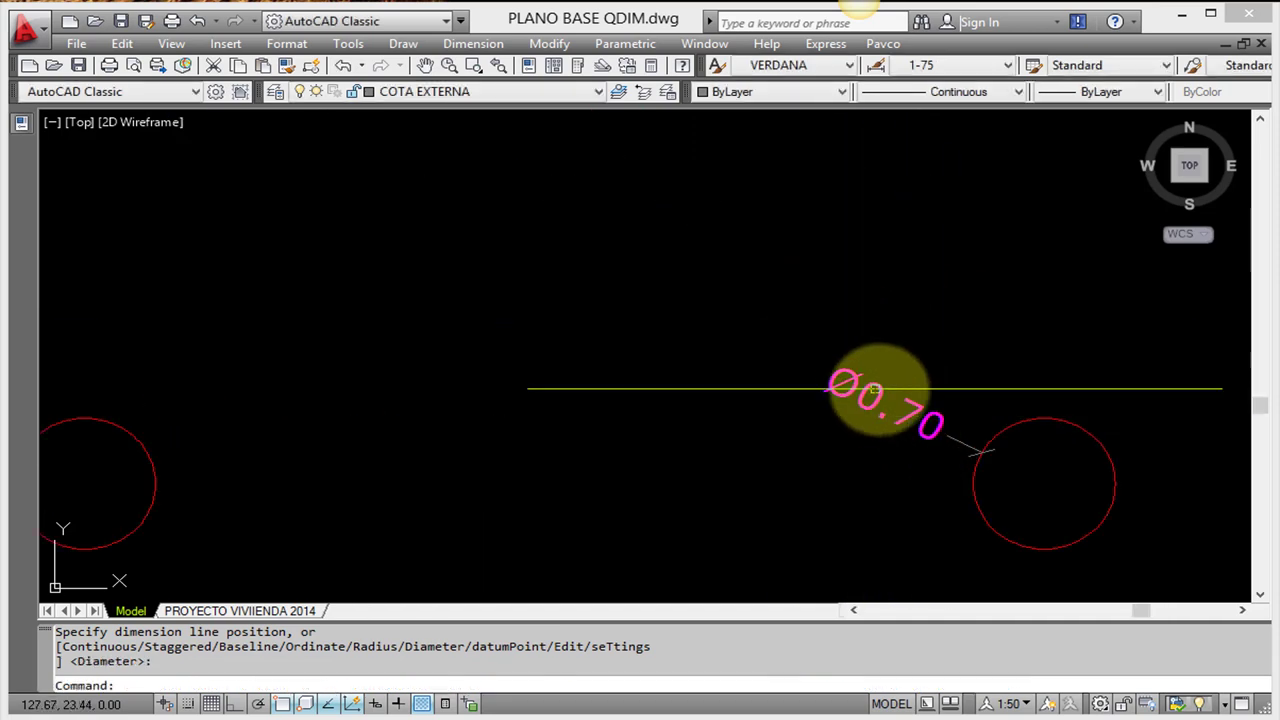
scroll(877, 391, "down", 2)
scroll(914, 386, "down", 2)
mouse_move(789, 163)
middle_mouse_down()
mouse_move(829, 489)
mouse_move(771, 525)
middle_mouse_up()
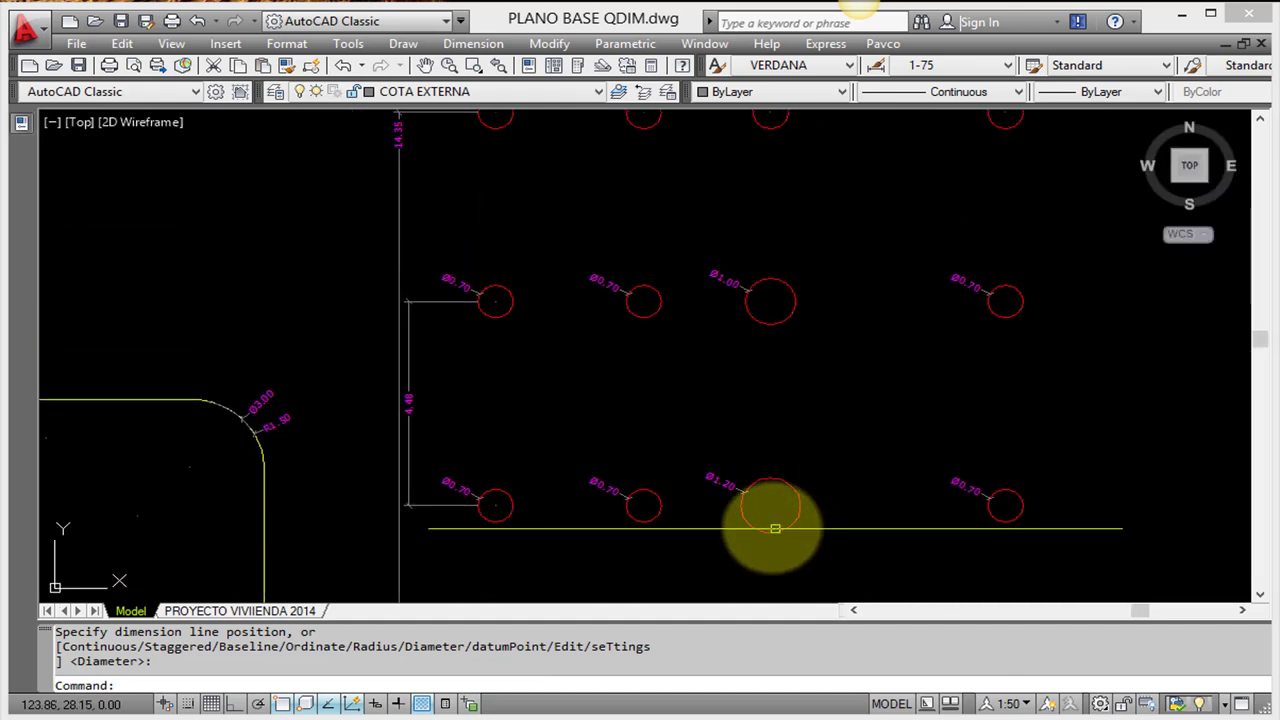
scroll(767, 523, "up", 3)
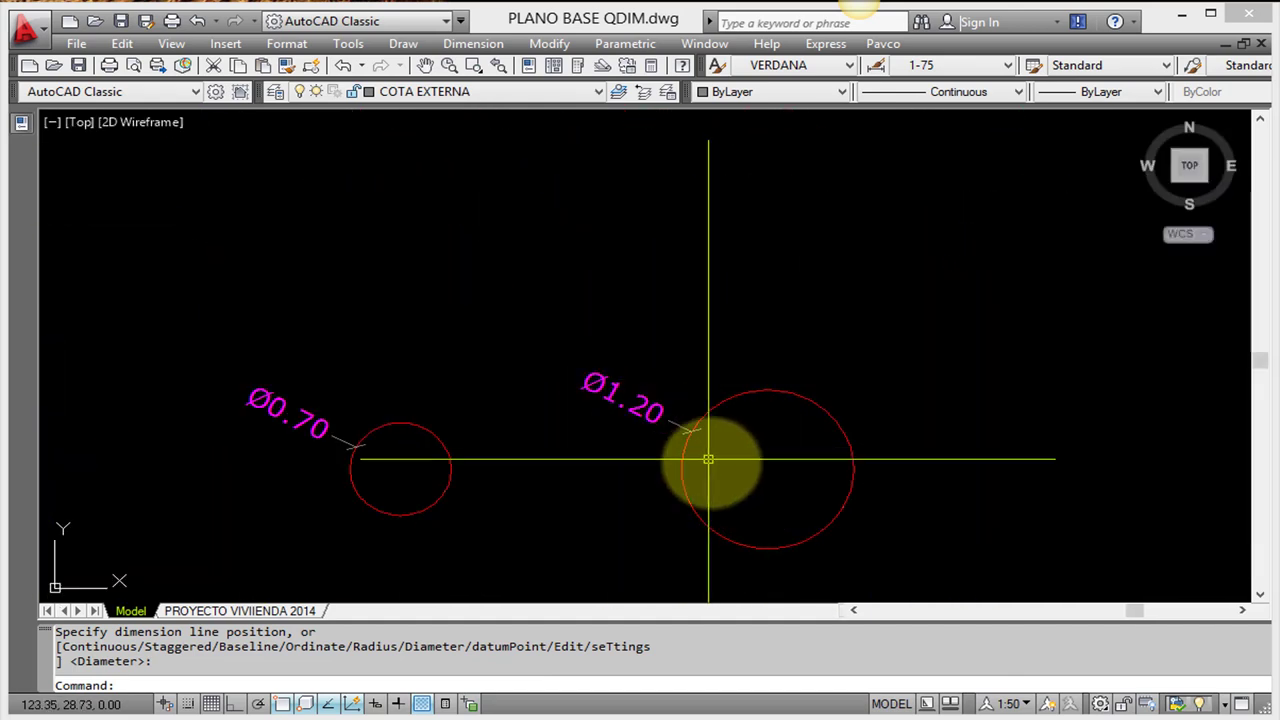
scroll(717, 323, "down", 3)
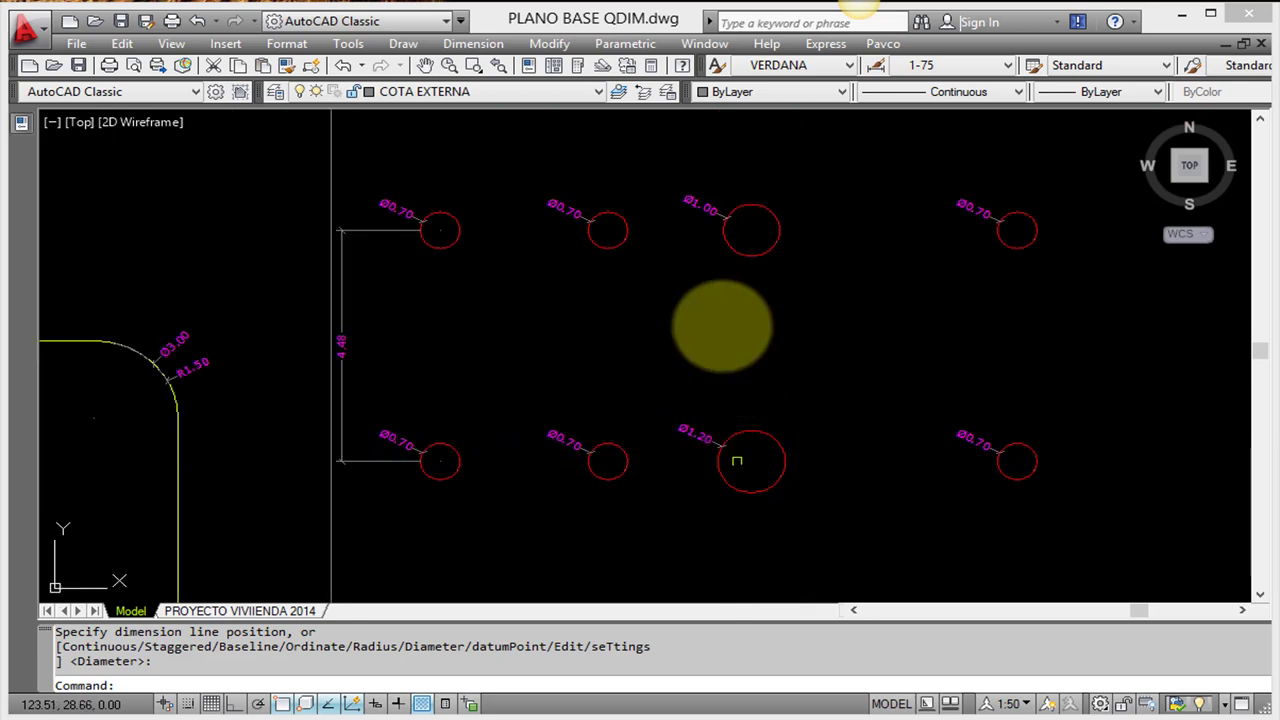
scroll(723, 200, "up", 3)
scroll(721, 254, "up", 2)
scroll(740, 215, "down", 3)
scroll(780, 300, "down", 2)
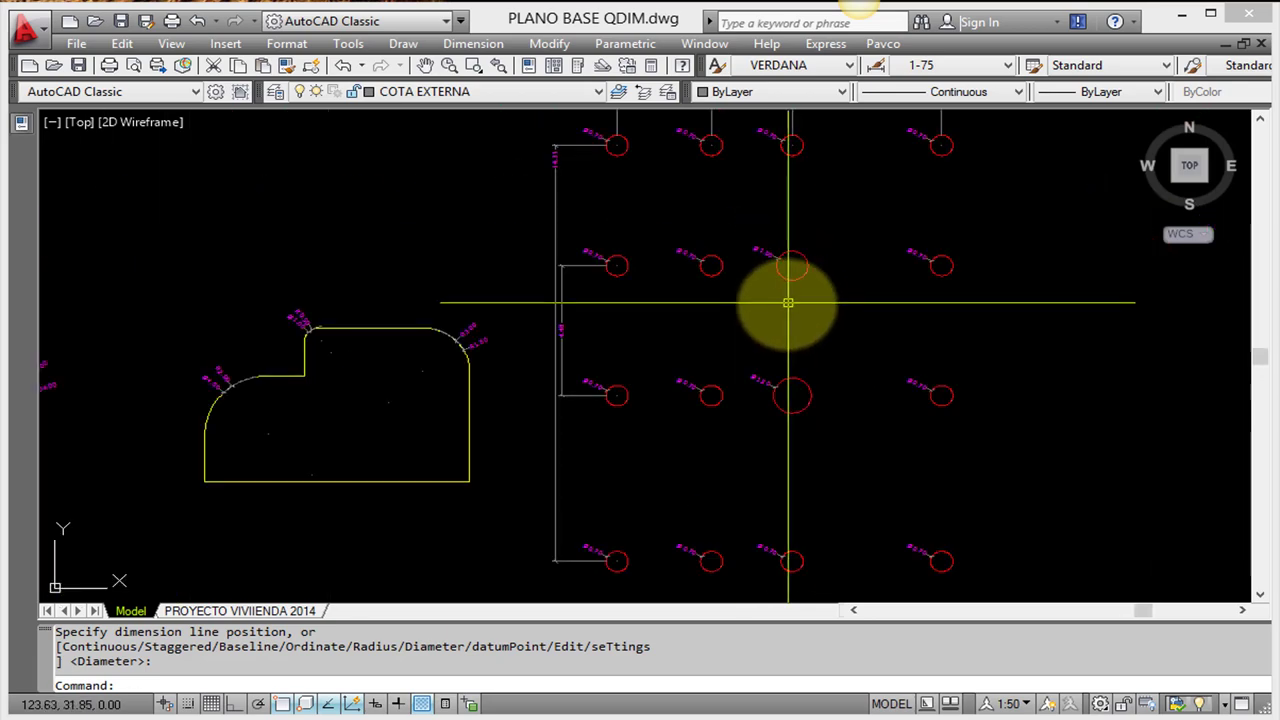
scroll(780, 386, "down", 1)
Quick-dimension the window-selected circle grid in Radius mode, adding labels like R0.35 and R0.50
key("Return")
scroll(636, 234, "down", 1)
scroll(640, 225, "up", 2)
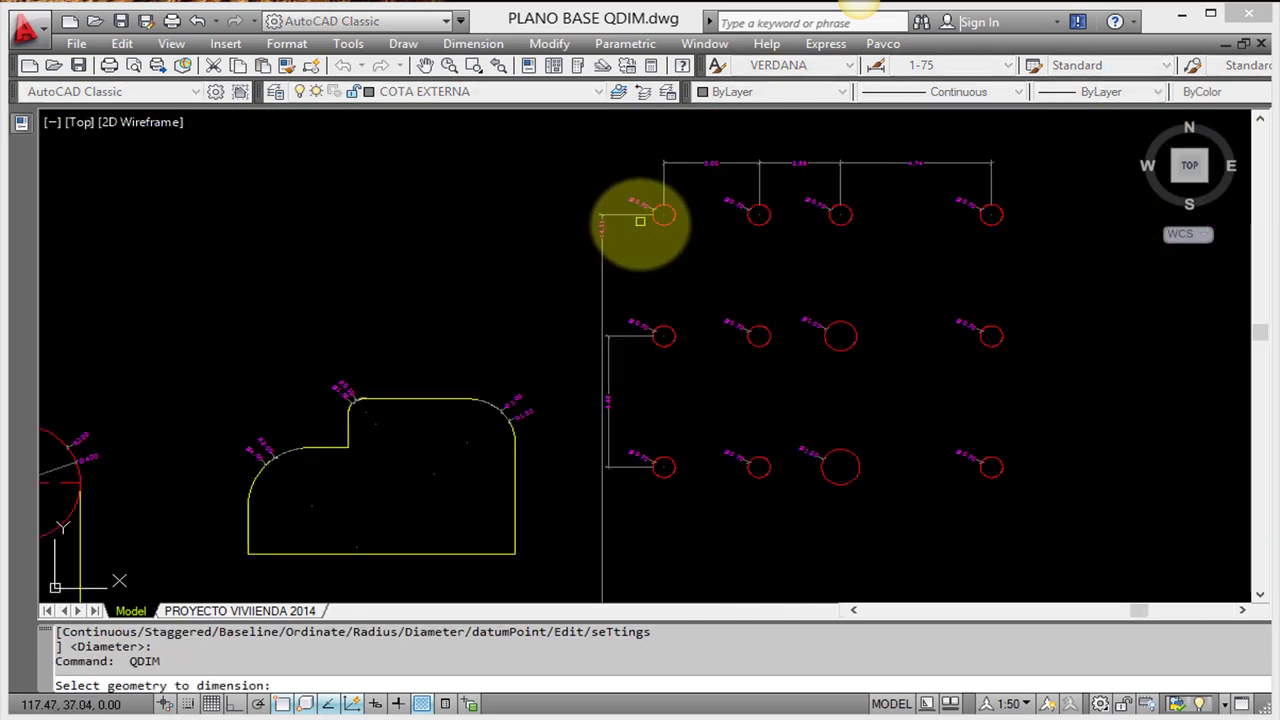
left_click(632, 197)
scroll(862, 350, "down", 2)
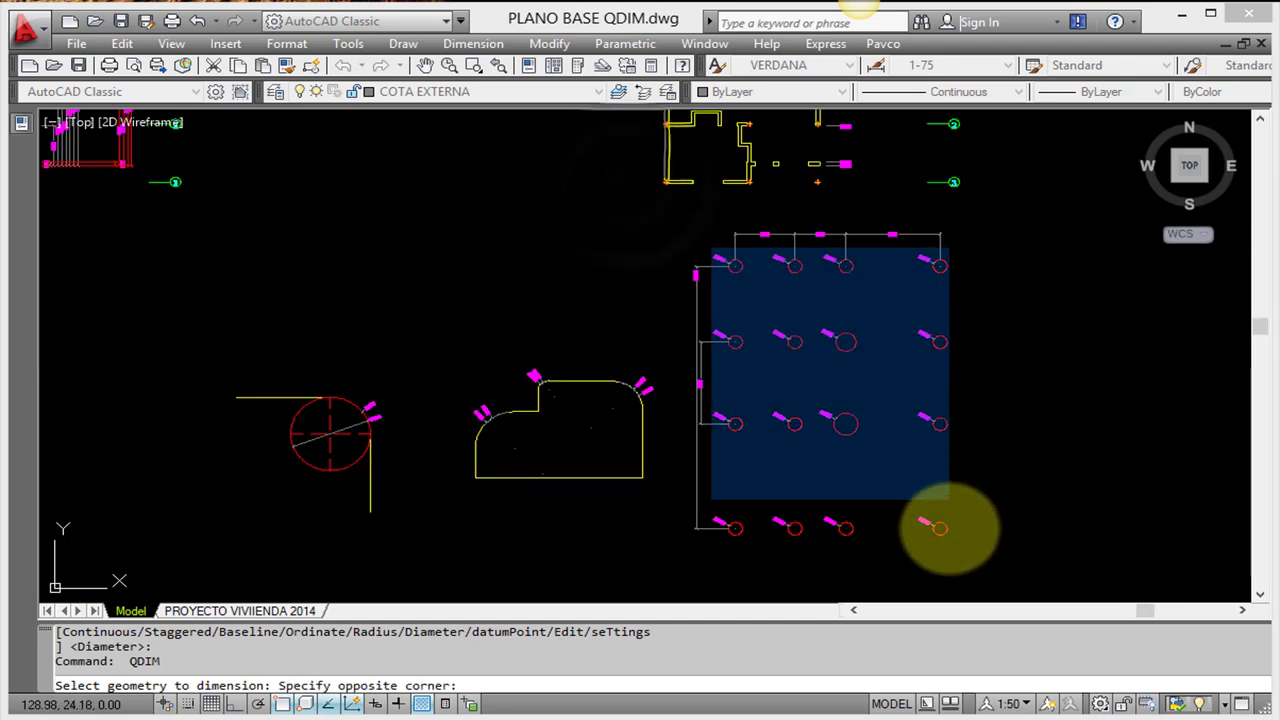
left_click(970, 542)
key("Return")
type("R")
key("Return")
scroll(925, 515, "up", 2)
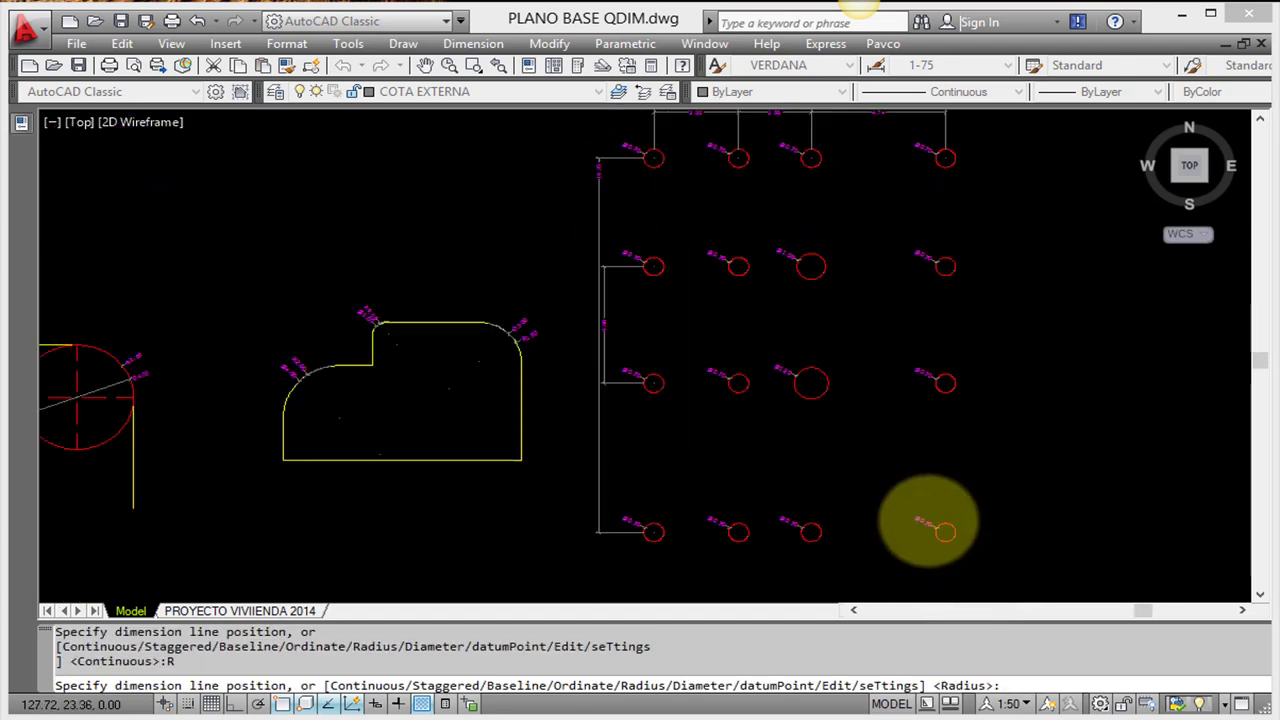
scroll(950, 480, "up", 1)
left_click(950, 482)
Pan and zoom across the grid of column-axis blocks to inspect the new radius labels
scroll(808, 434, "down", 1)
scroll(823, 503, "down", 1)
scroll(903, 477, "down", 1)
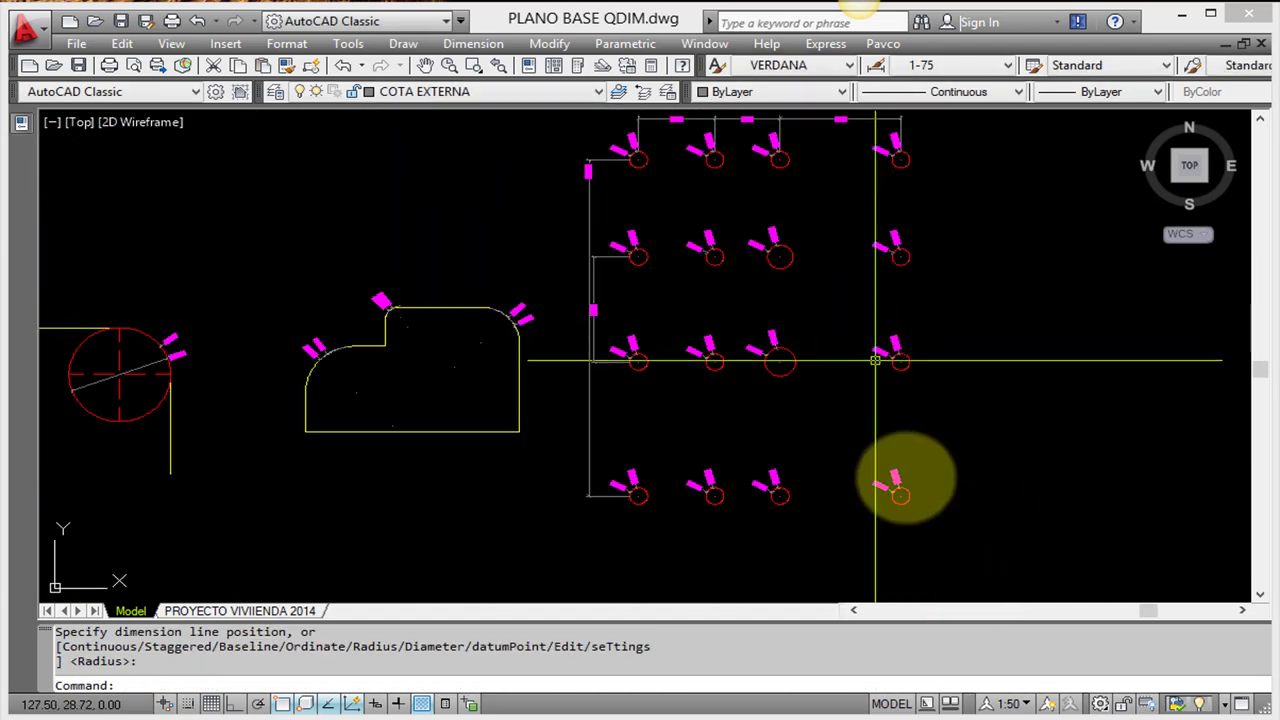
scroll(907, 490, "up", 4)
scroll(907, 490, "up", 3)
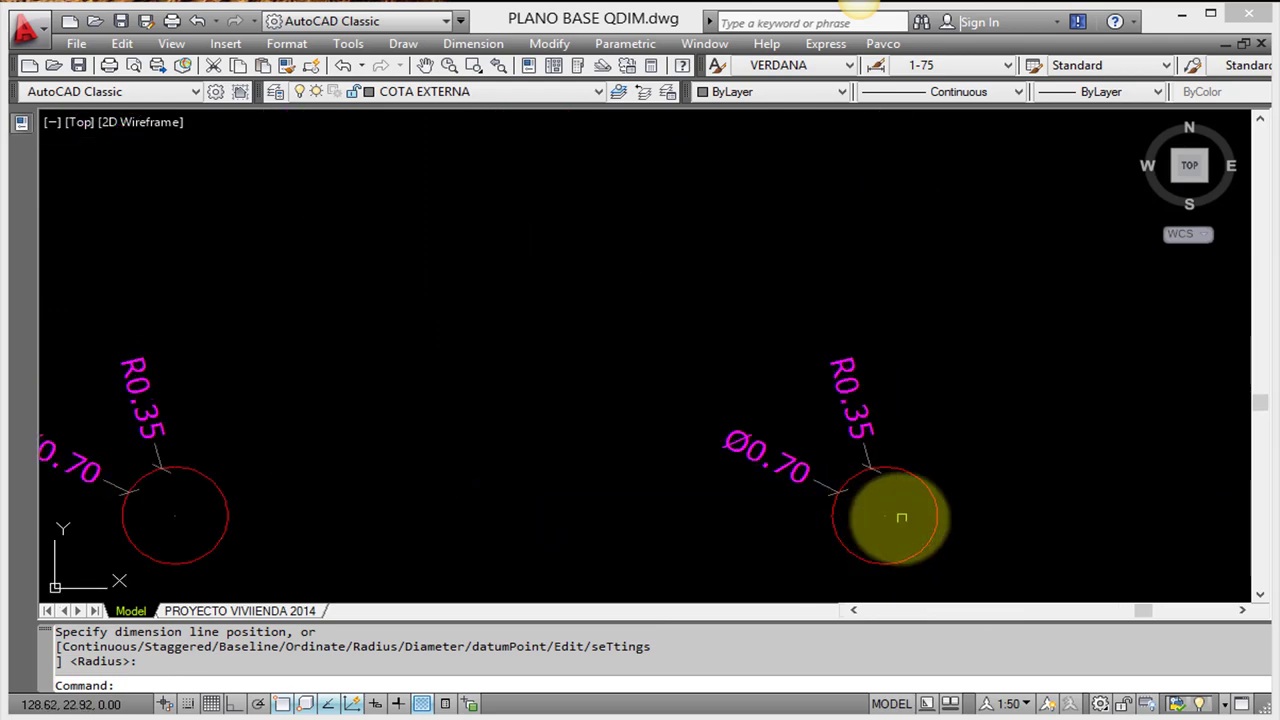
scroll(888, 516, "down", 1)
scroll(930, 495, "down", 3)
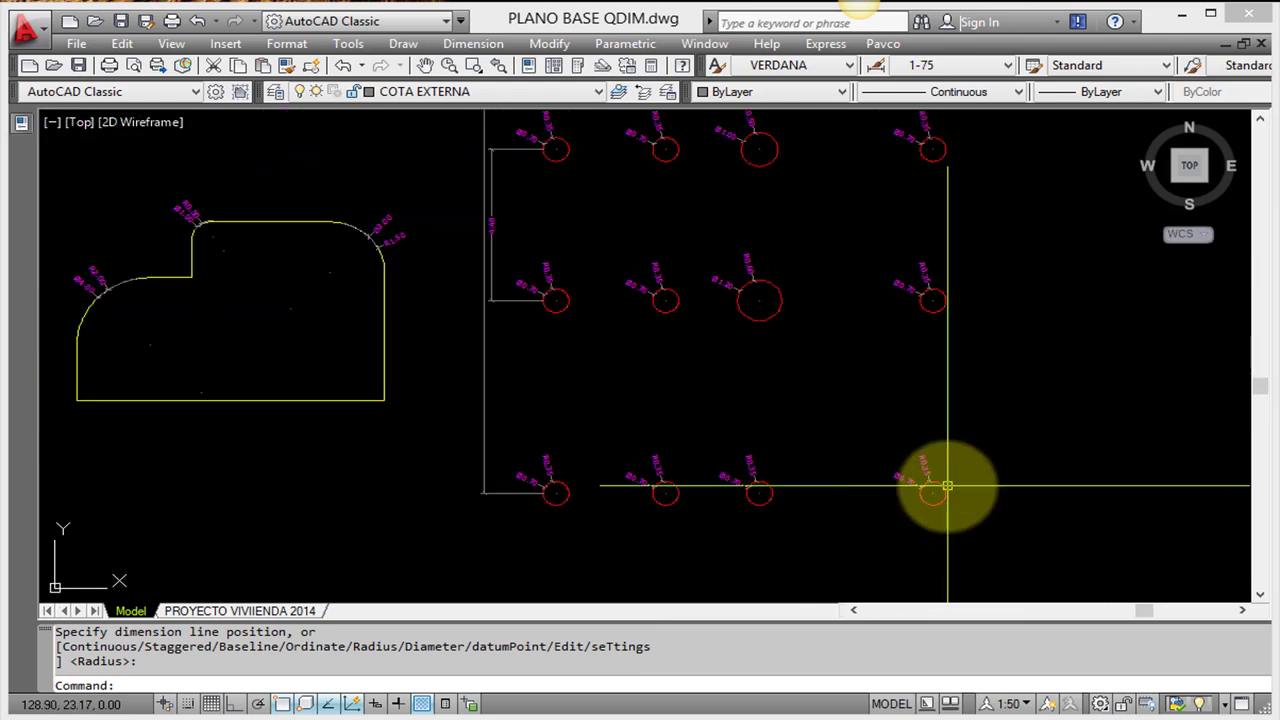
middle_click_drag(814, 277, 823, 428)
scroll(766, 357, "down", 1)
scroll(766, 350, "up", 4)
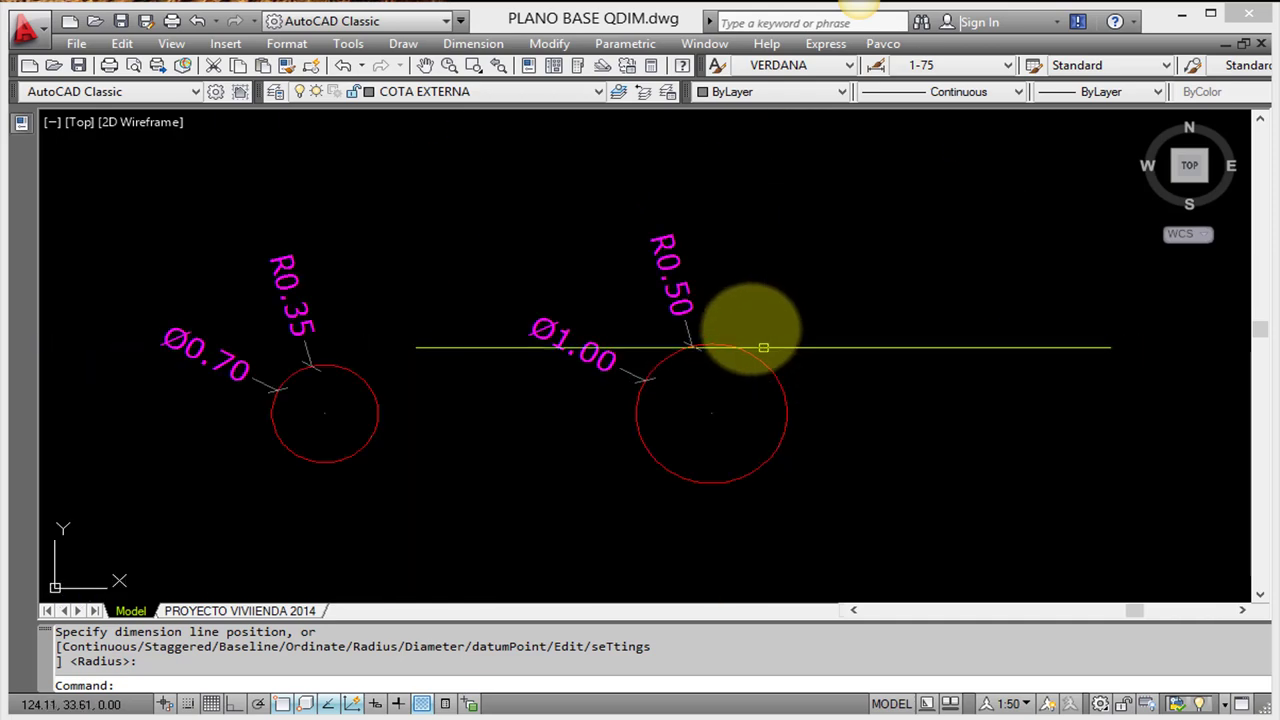
scroll(757, 280, "down", 4)
scroll(756, 427, "down", 2)
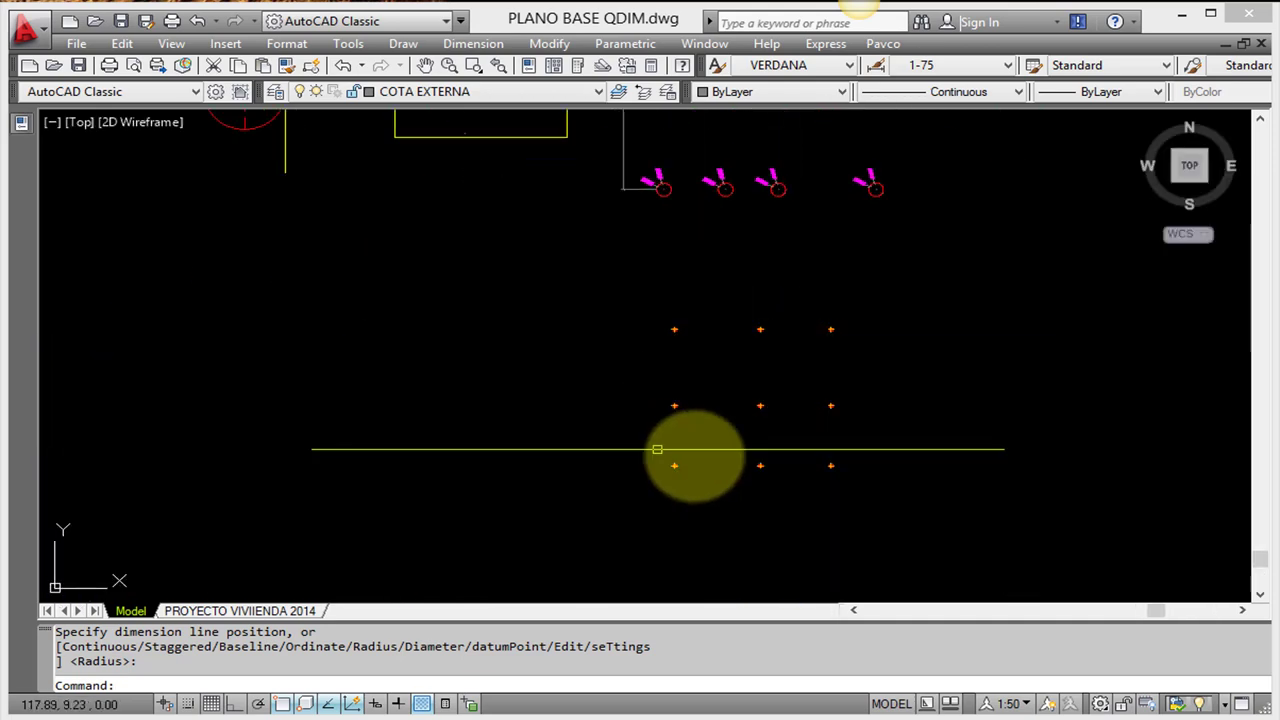
scroll(738, 455, "up", 5)
scroll(738, 455, "down", 2)
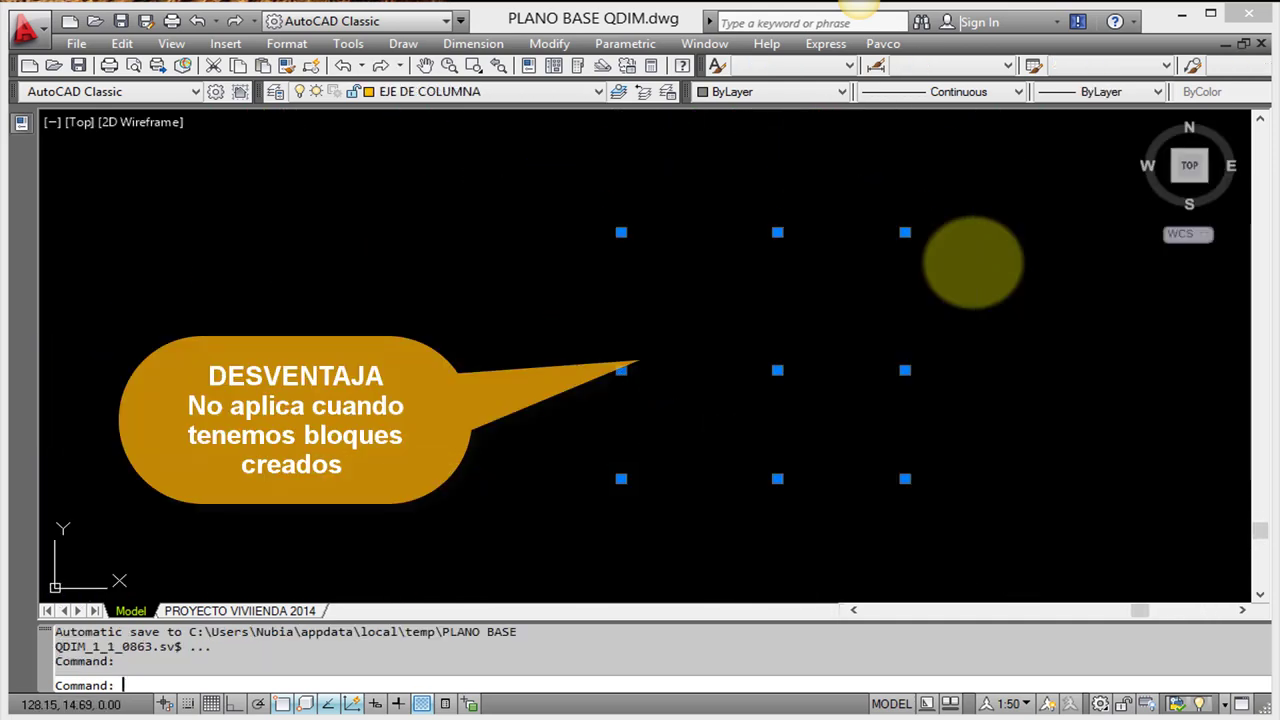
key("Escape")
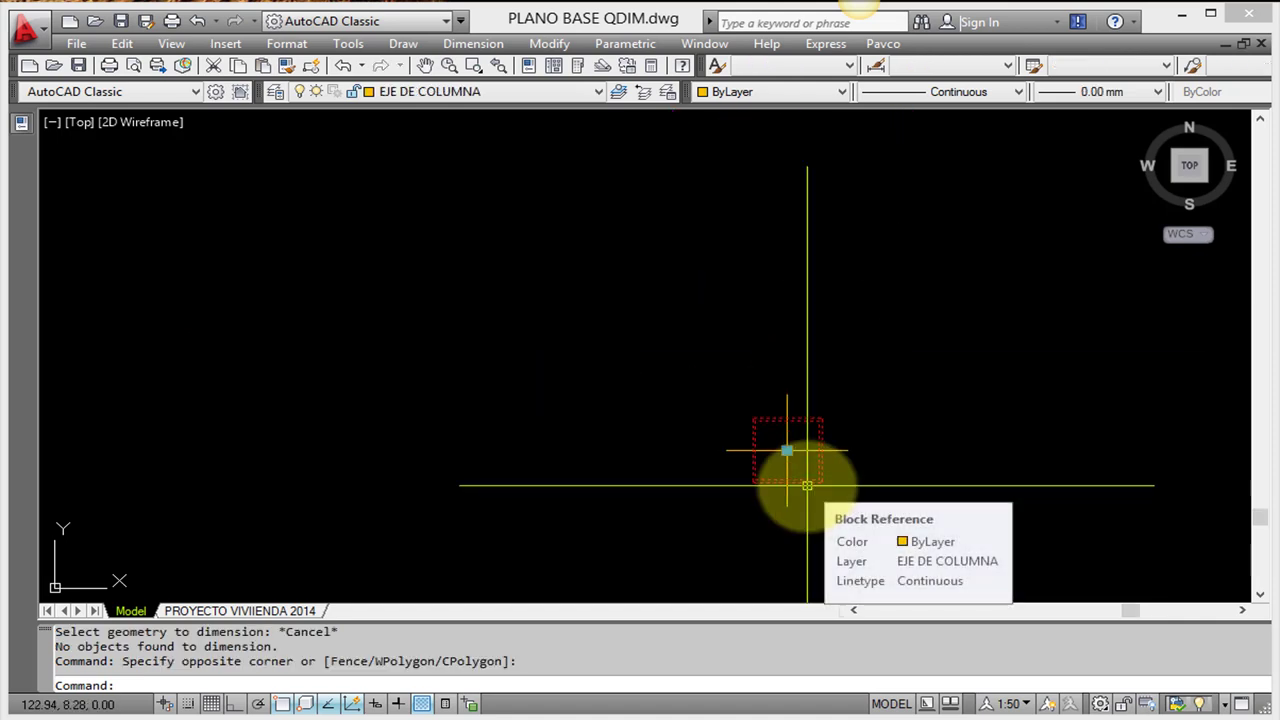
middle_click_drag(807, 485, 737, 465)
scroll(745, 472, "down", 3)
key("Escape")
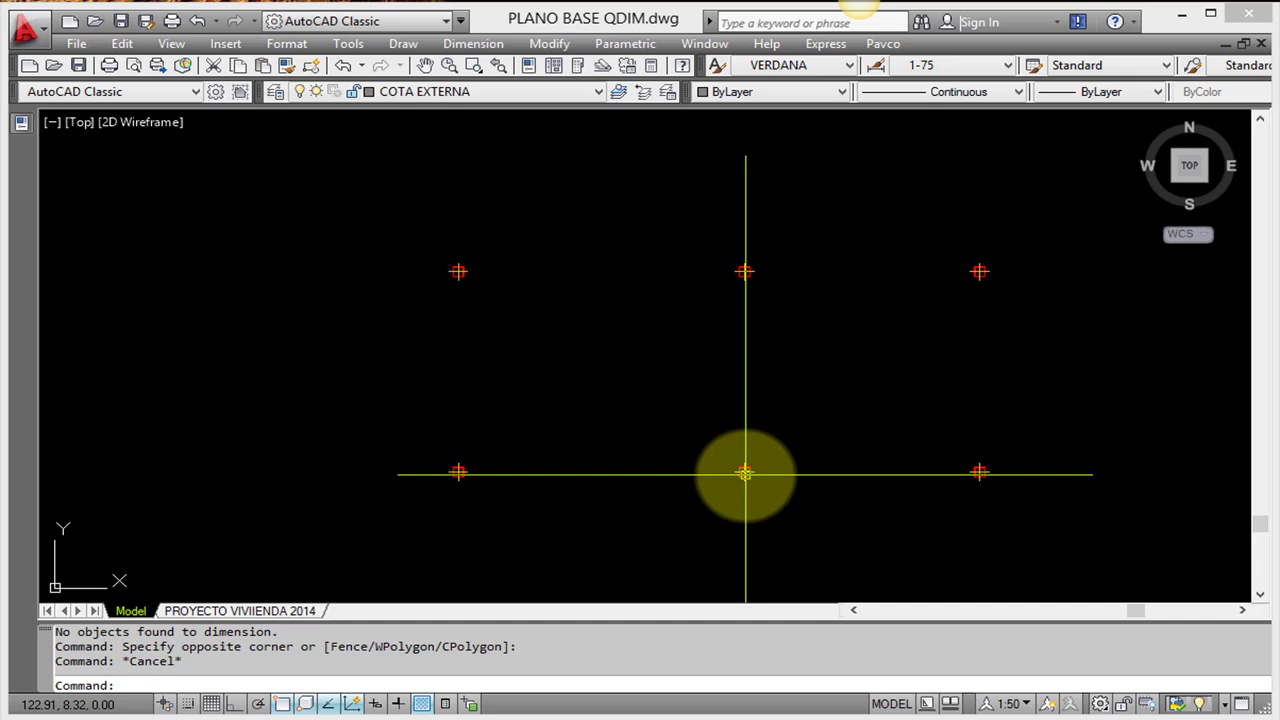
scroll(745, 472, "down", 2)
middle_click_drag(764, 230, 810, 295)
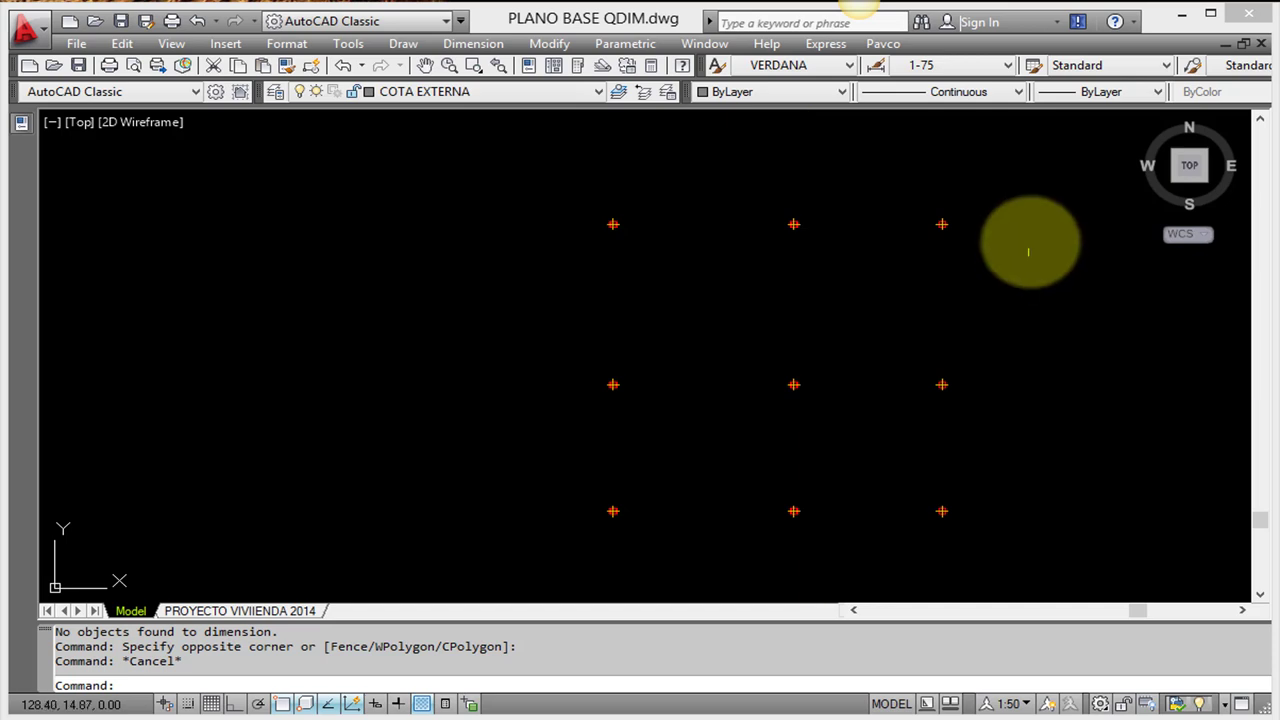
left_click(985, 195)
left_click(578, 540)
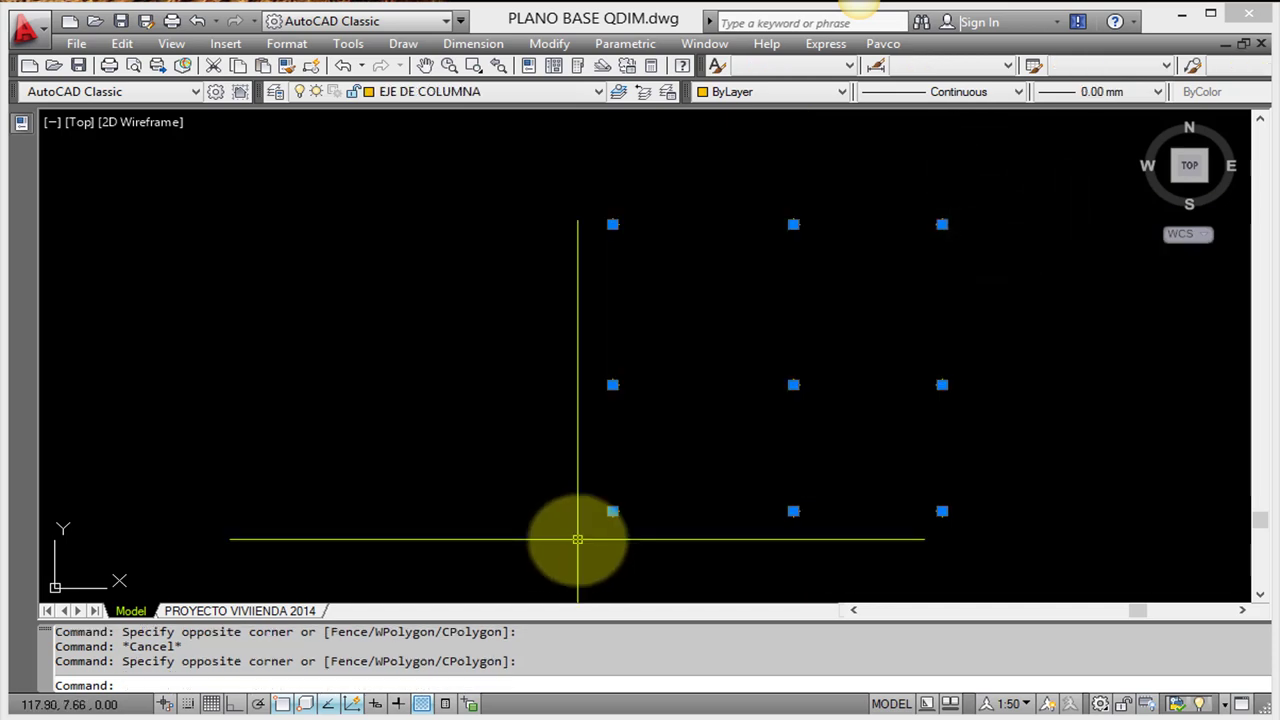
key("Escape")
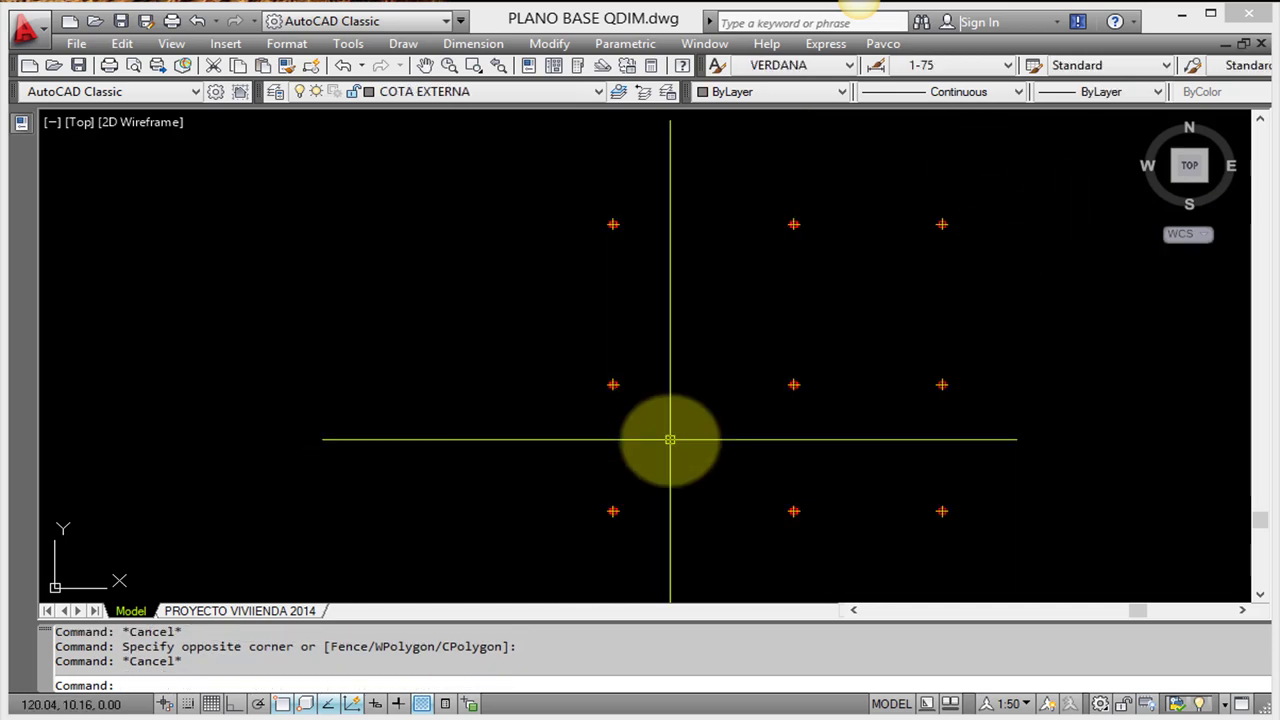
scroll(730, 370, "up", 10)
scroll(800, 355, "up", 3)
left_click(711, 319)
scroll(806, 277, "down", 3)
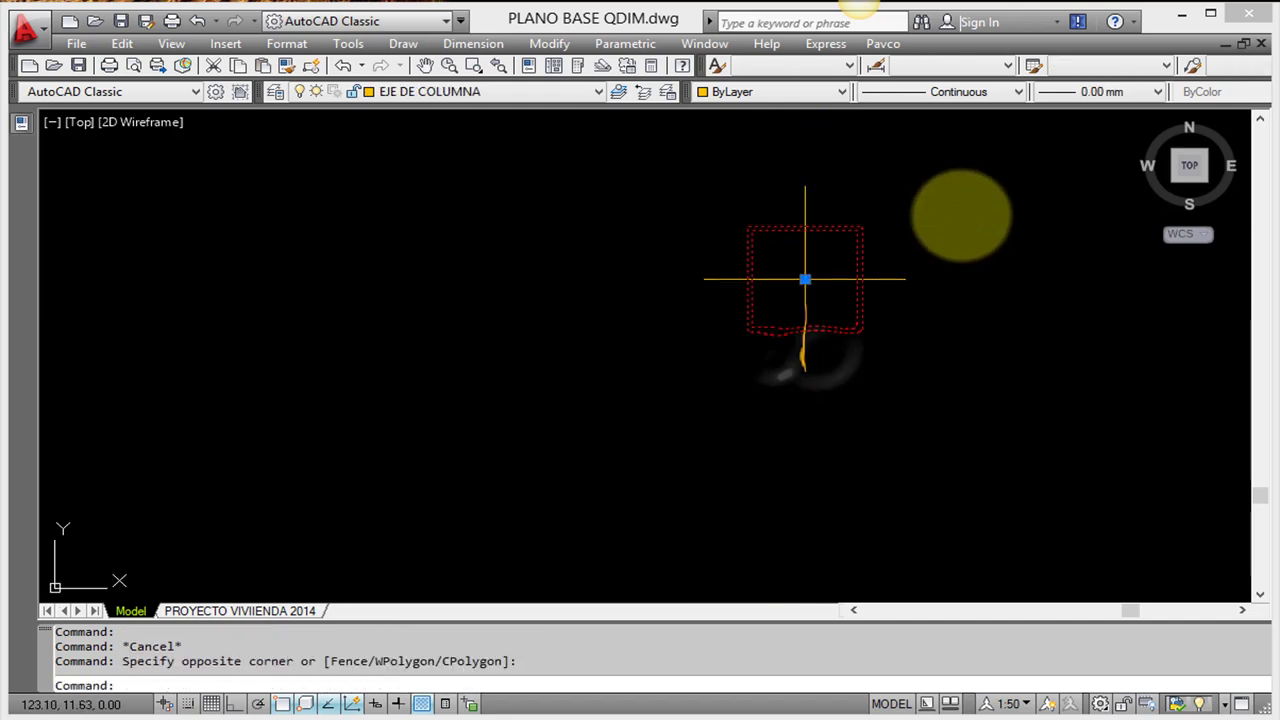
scroll(794, 380, "down", 3)
scroll(763, 391, "down", 3)
key("Escape")
key("Escape")
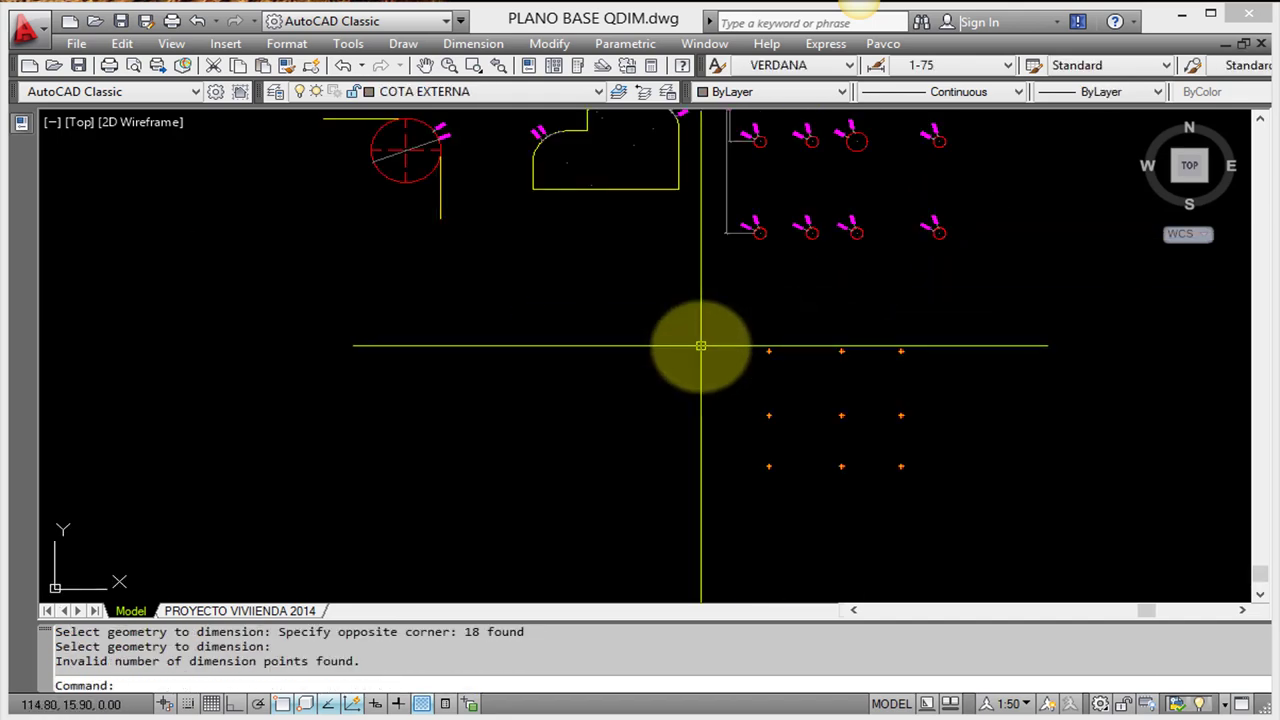
scroll(863, 429, "up", 1)
Cancel the failed dimension command and window-select the nine column points
key("Escape")
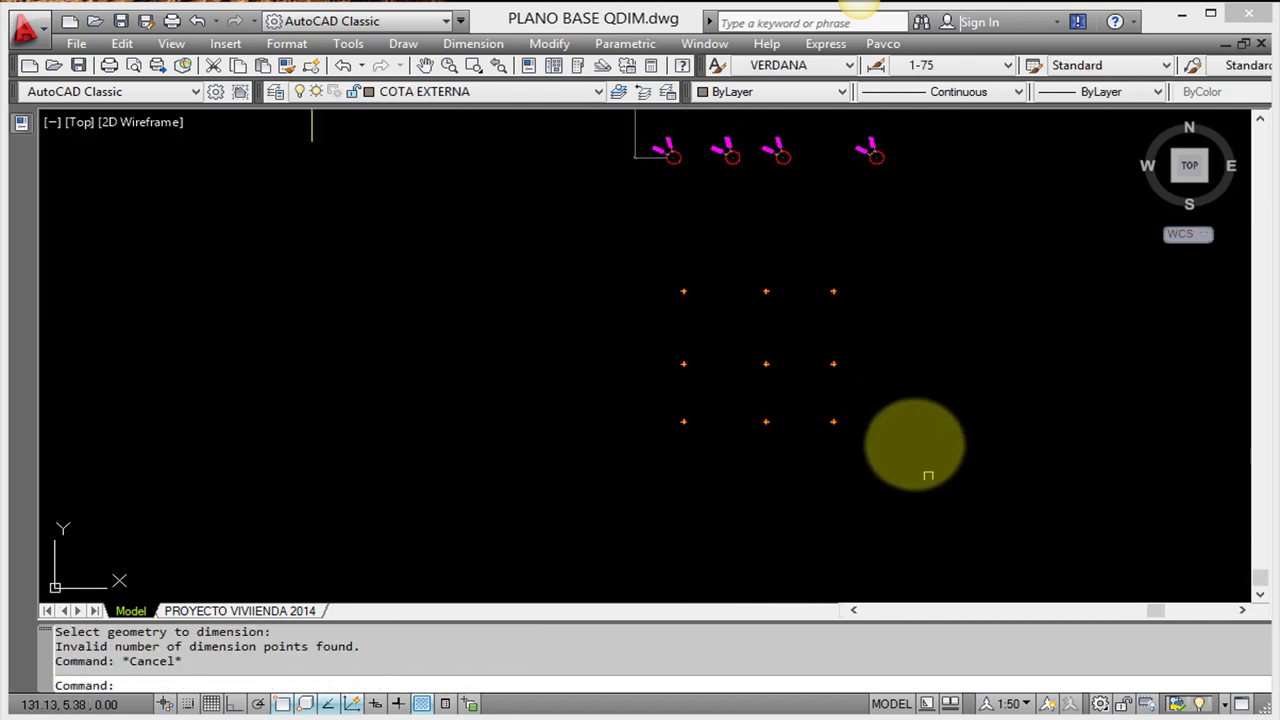
left_click(905, 440)
left_click(652, 232)
type("cp")
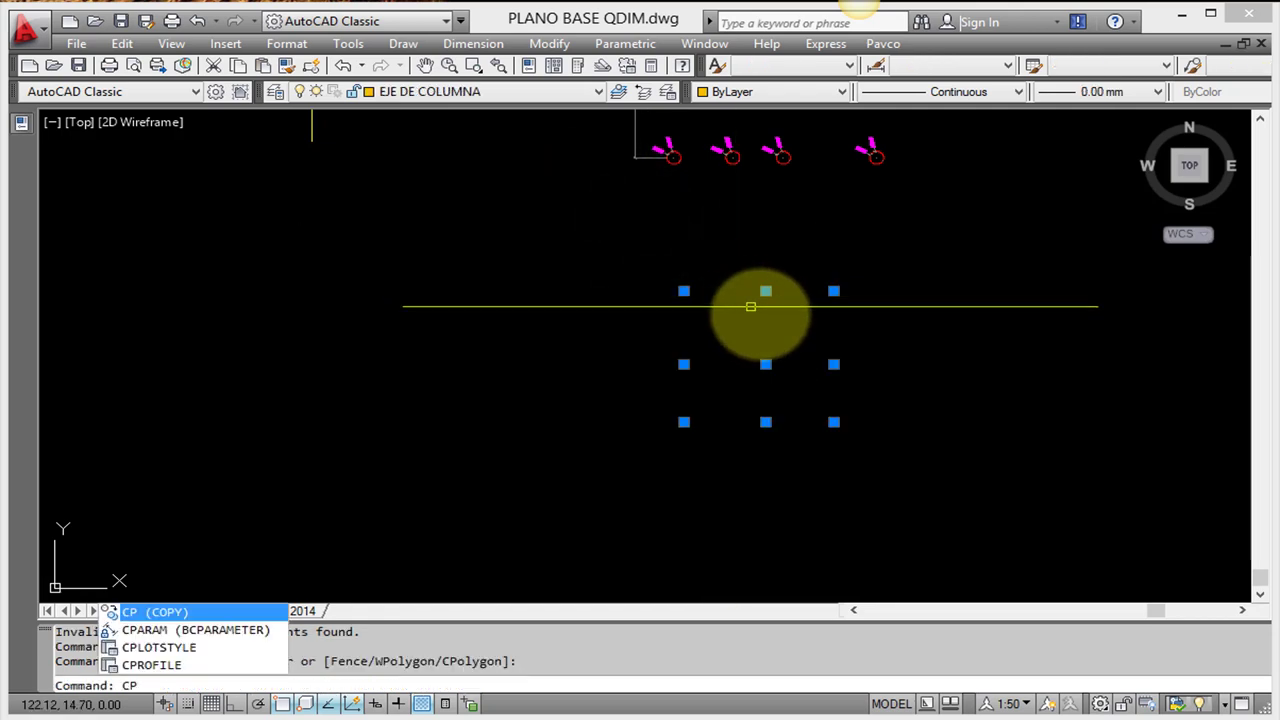
key("Escape")
key("Escape")
Copy the nine column points straight to the right of the original grid with Ortho on
left_click(943, 463)
left_click(615, 270)
type("cp")
key("Return")
left_click(683, 421)
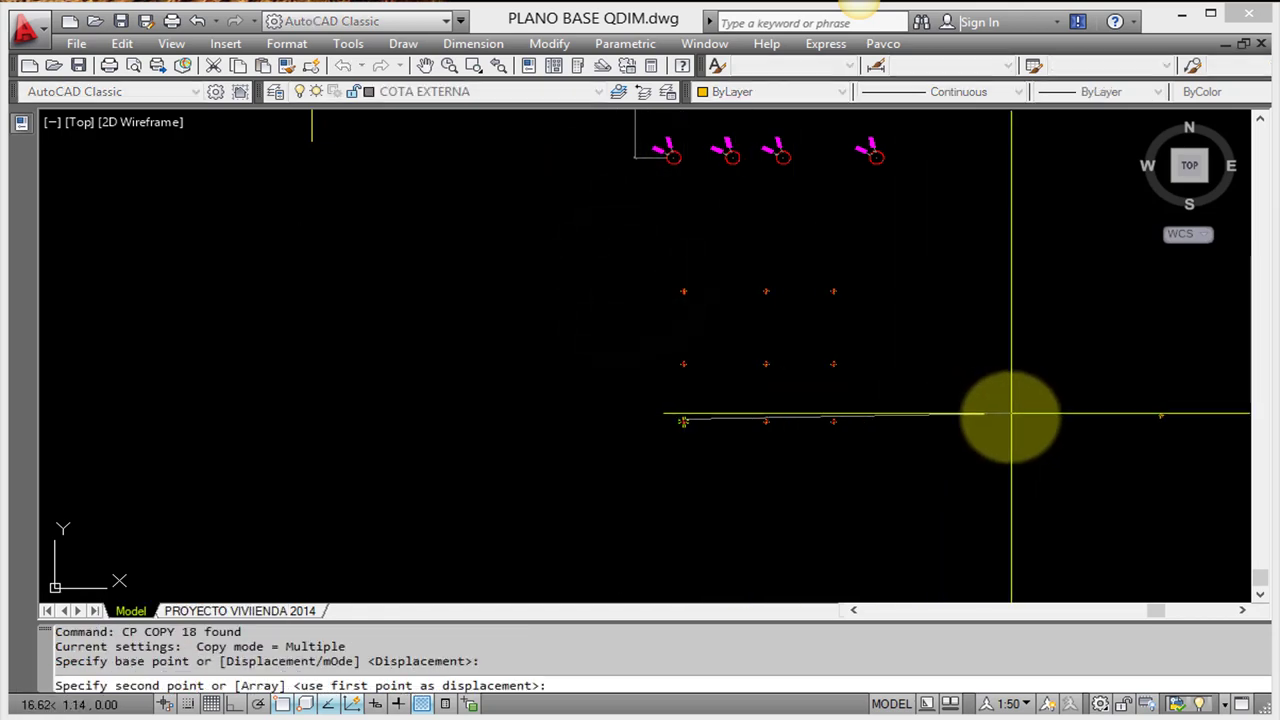
left_click(238, 704)
left_click(986, 421)
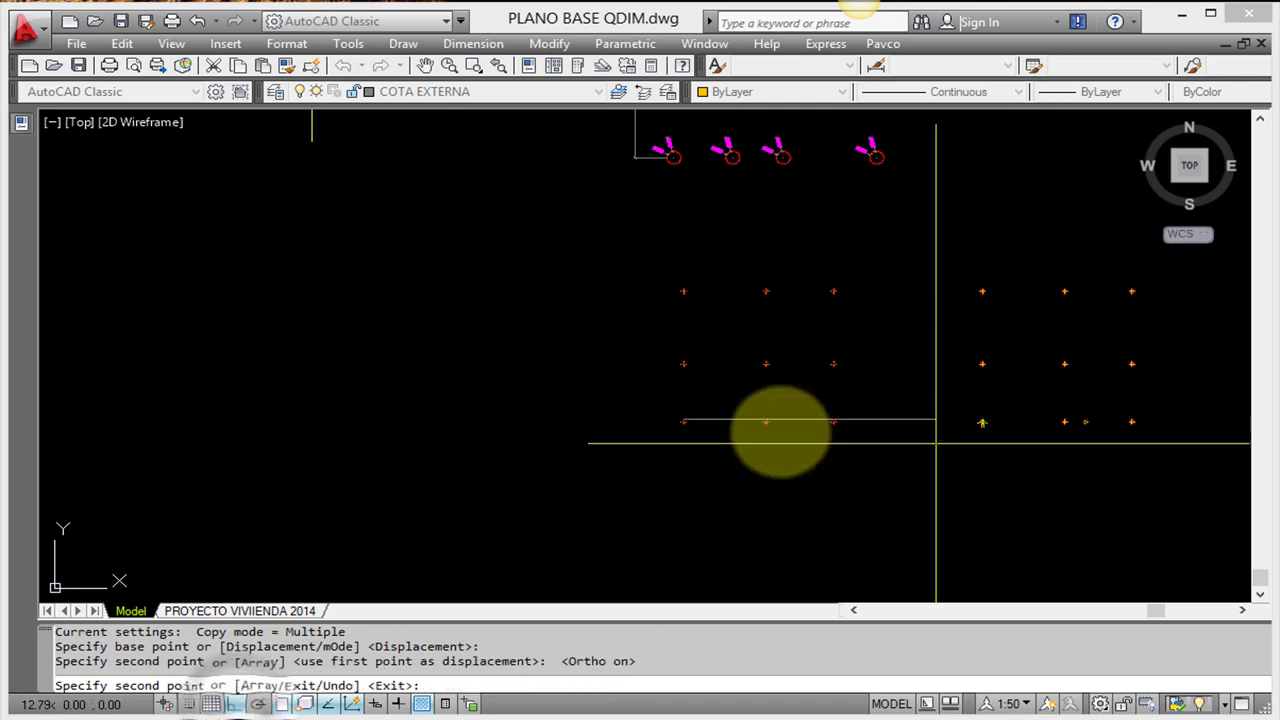
key("Escape")
Window-select the original column points, then clear the selection
scroll(888, 243, "up", 2)
left_click(887, 203)
left_click(457, 523)
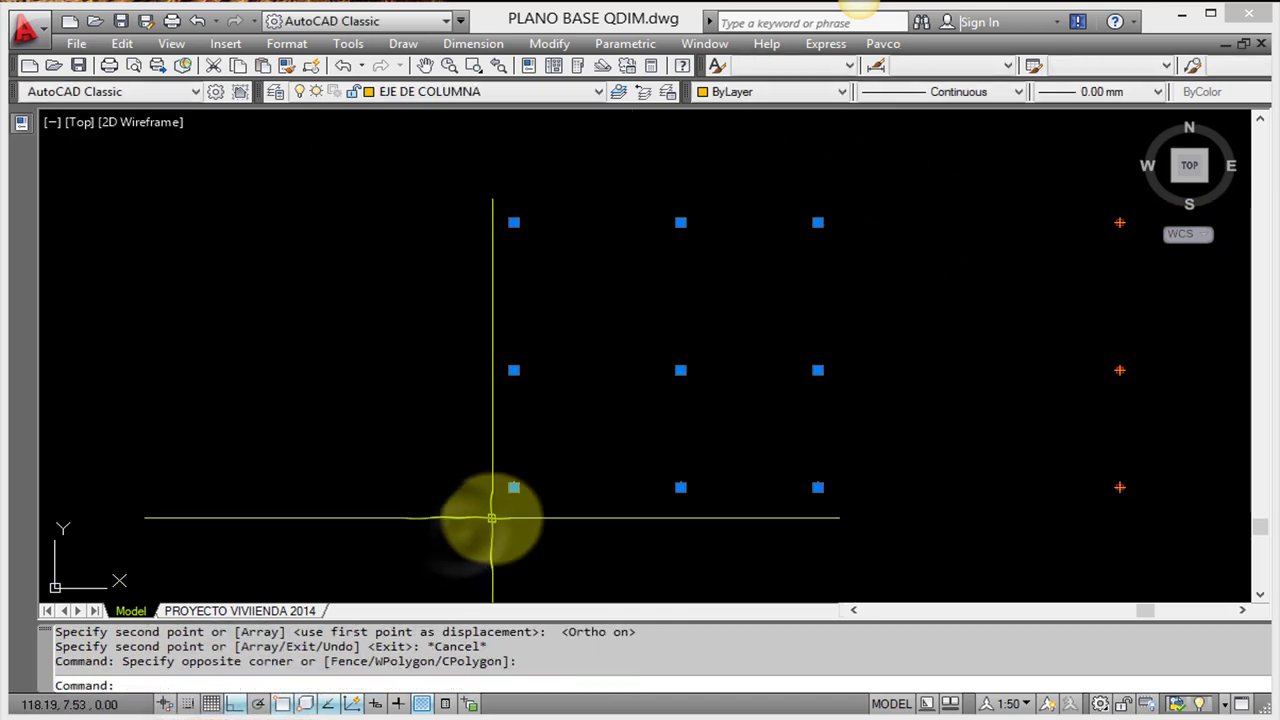
key("Escape")
key("Escape")
key("Escape")
scroll(744, 445, "down", 2)
Start quick dimensioning of the wall plan with the QD alias
type("qd")
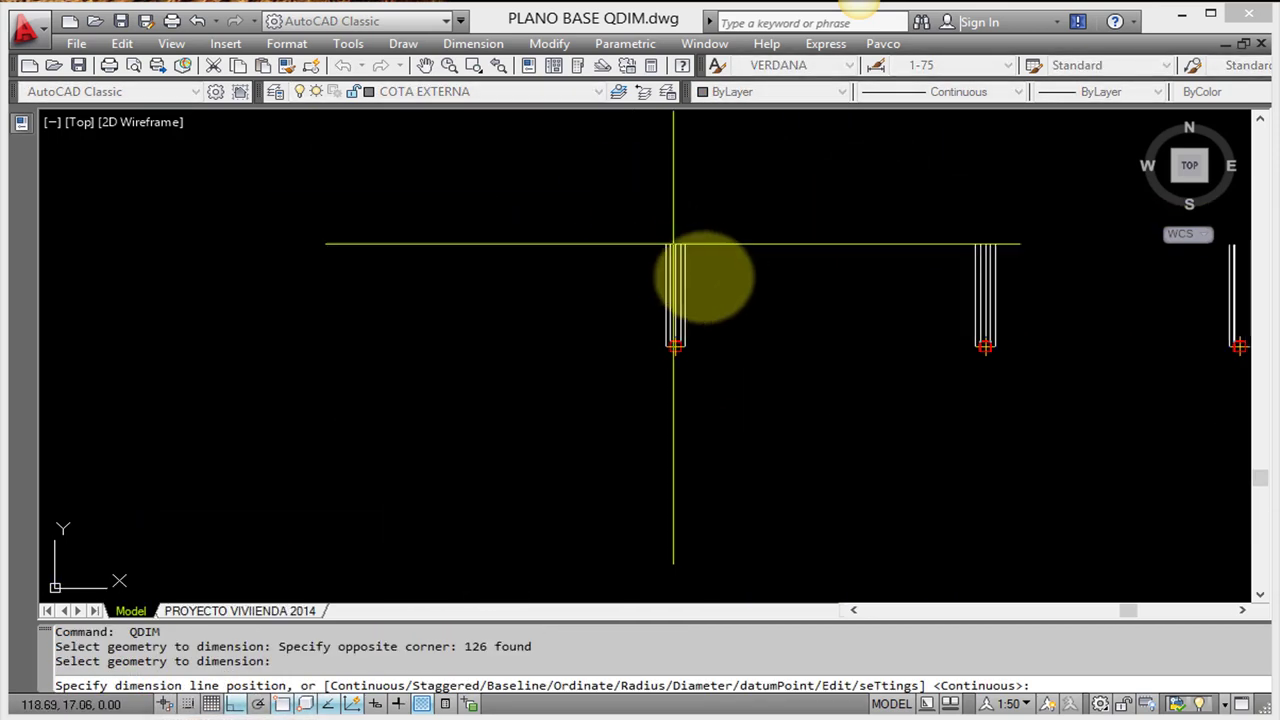
scroll(706, 280, "up", 2)
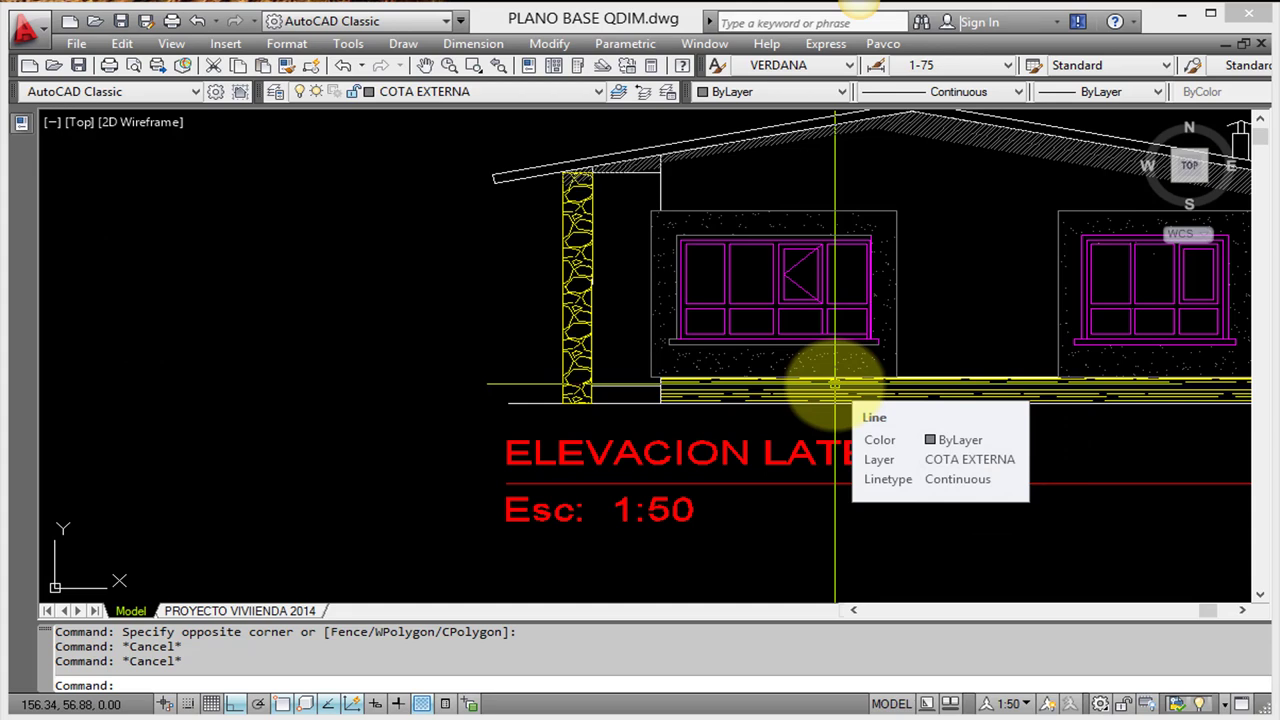
scroll(835, 383, "down", 4)
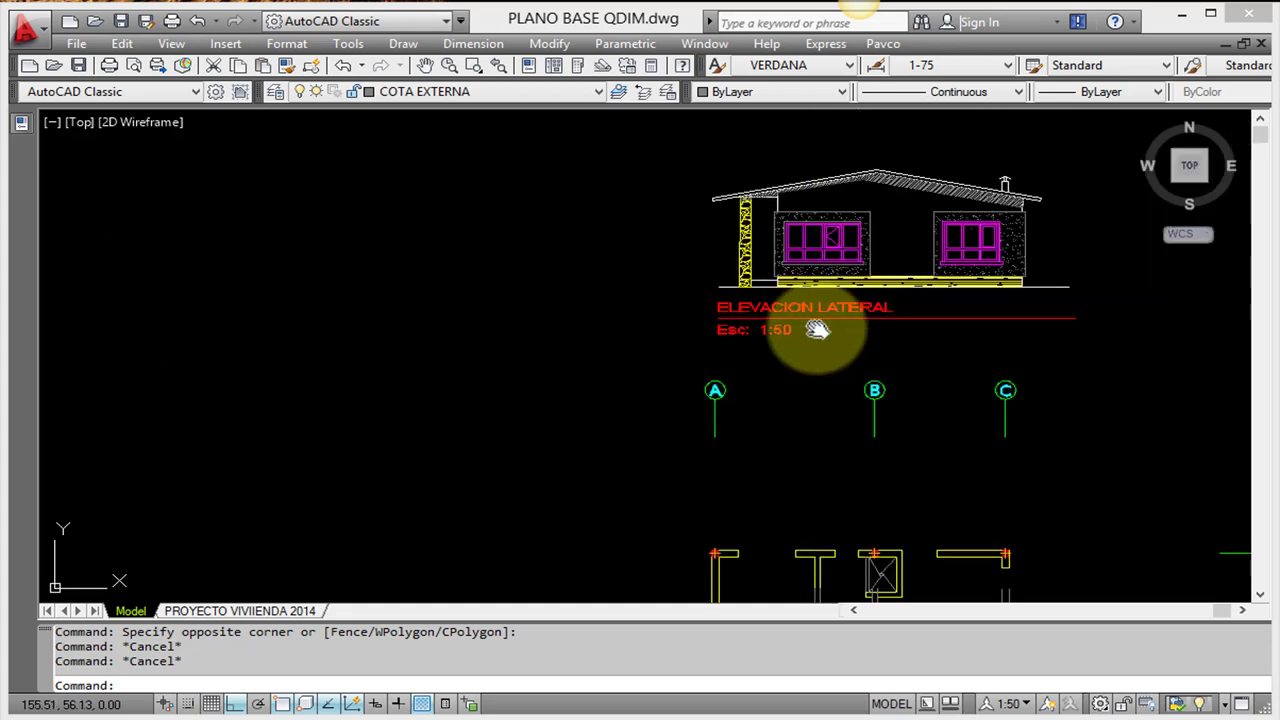
scroll(614, 394, "up", 3)
scroll(692, 457, "up", 1)
scroll(692, 457, "down", 2)
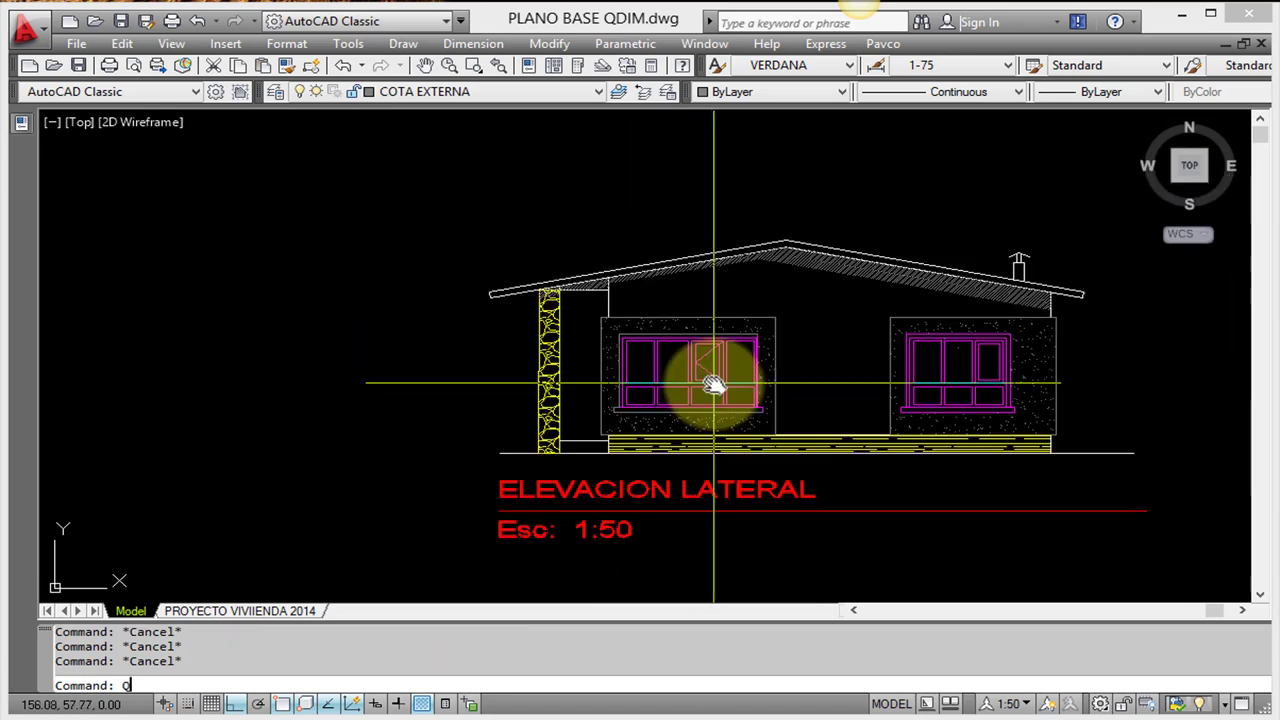
type("qd")
key("Return")
scroll(486, 500, "up", 3)
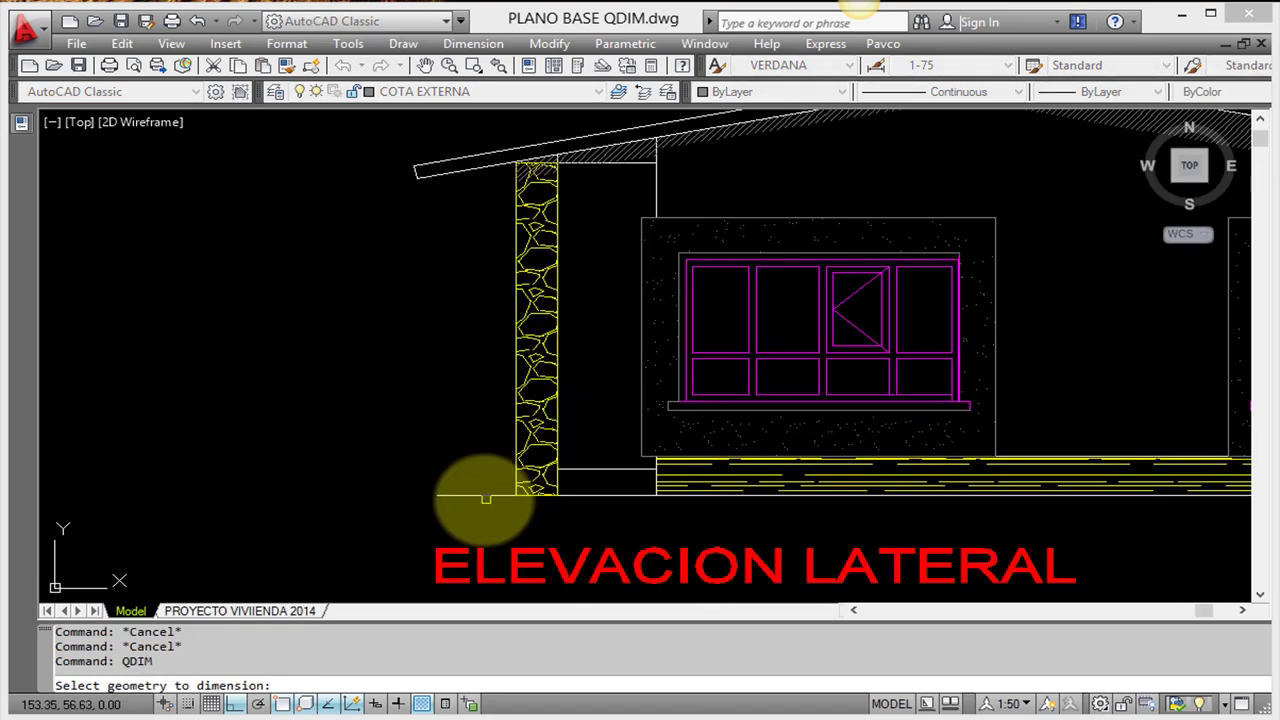
left_click(540, 498)
scroll(648, 464, "up", 2)
scroll(648, 464, "down", 3)
left_click(763, 297)
scroll(737, 251, "up", 2)
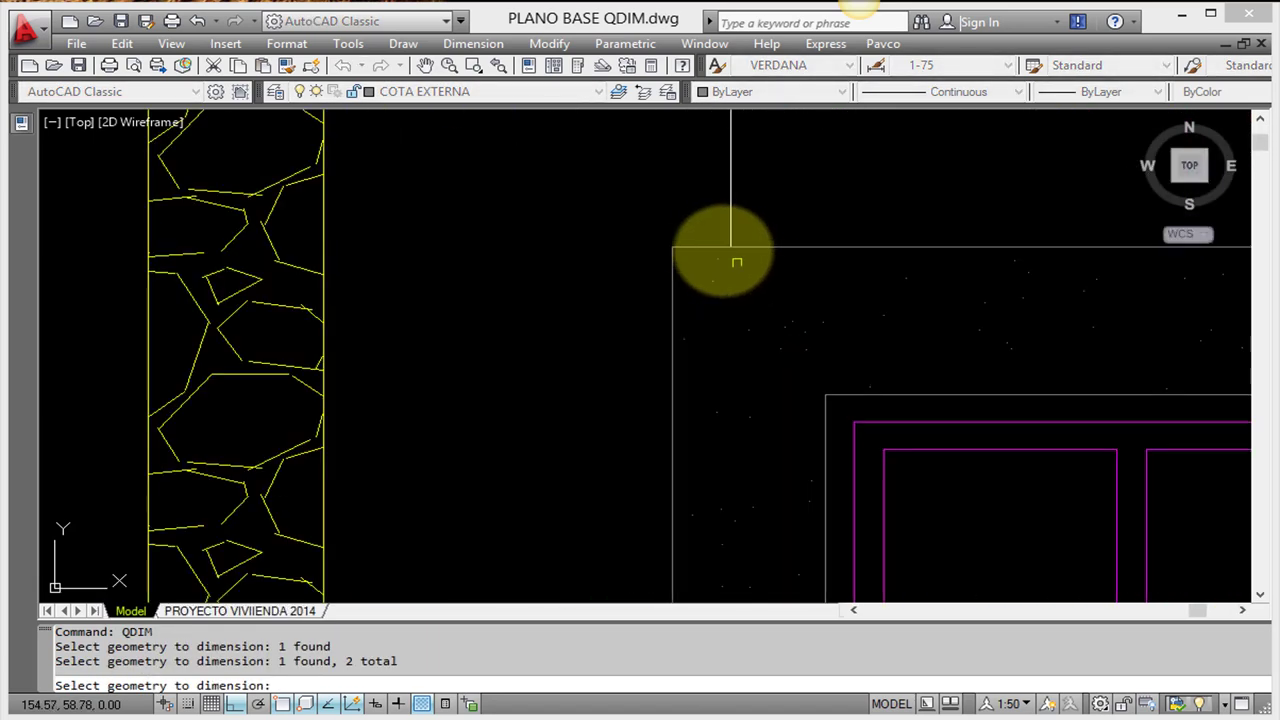
left_click(757, 263)
scroll(600, 280, "down", 1)
scroll(570, 279, "up", 2)
scroll(551, 294, "up", 1)
left_click(546, 313)
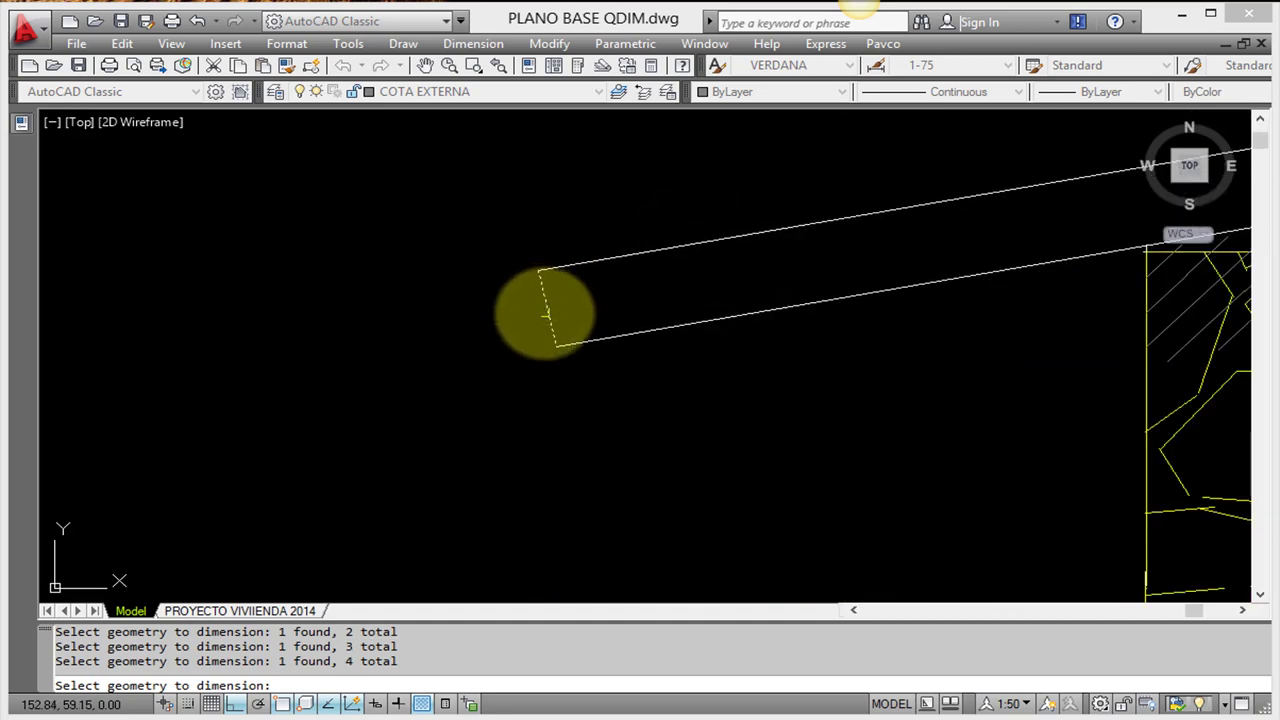
left_click(765, 252)
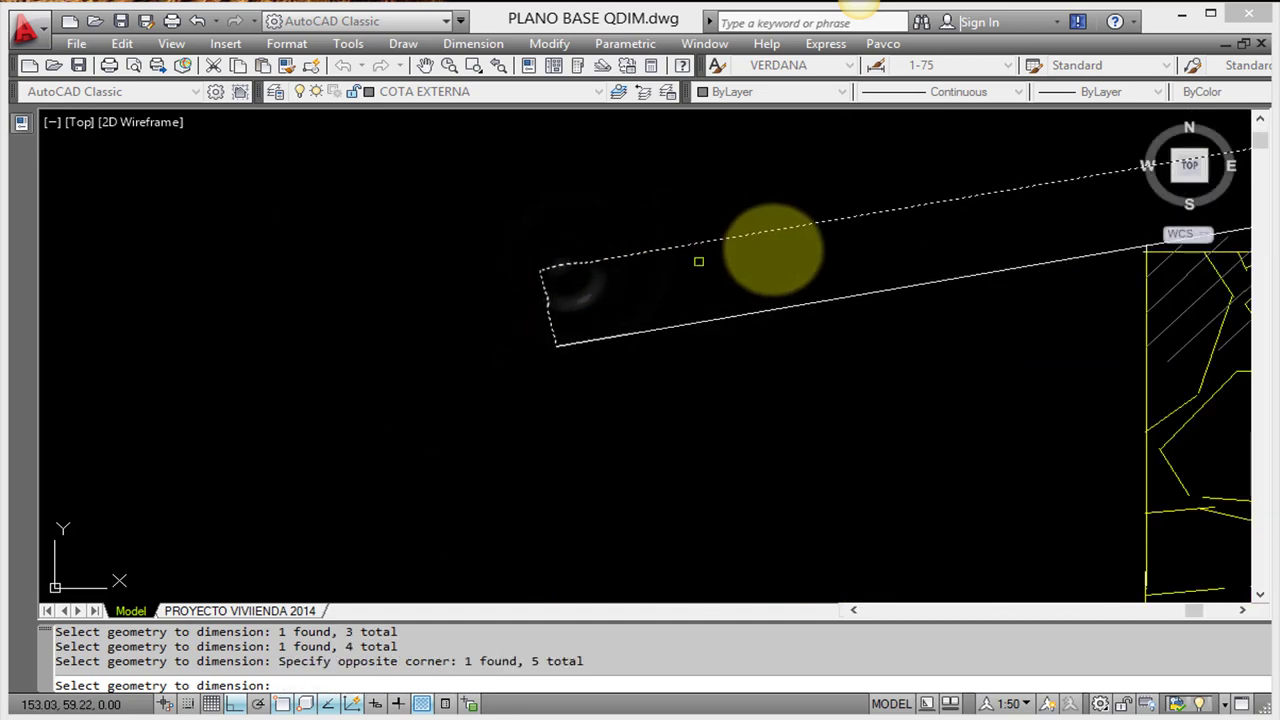
scroll(755, 256, "down", 2)
right_click(716, 234)
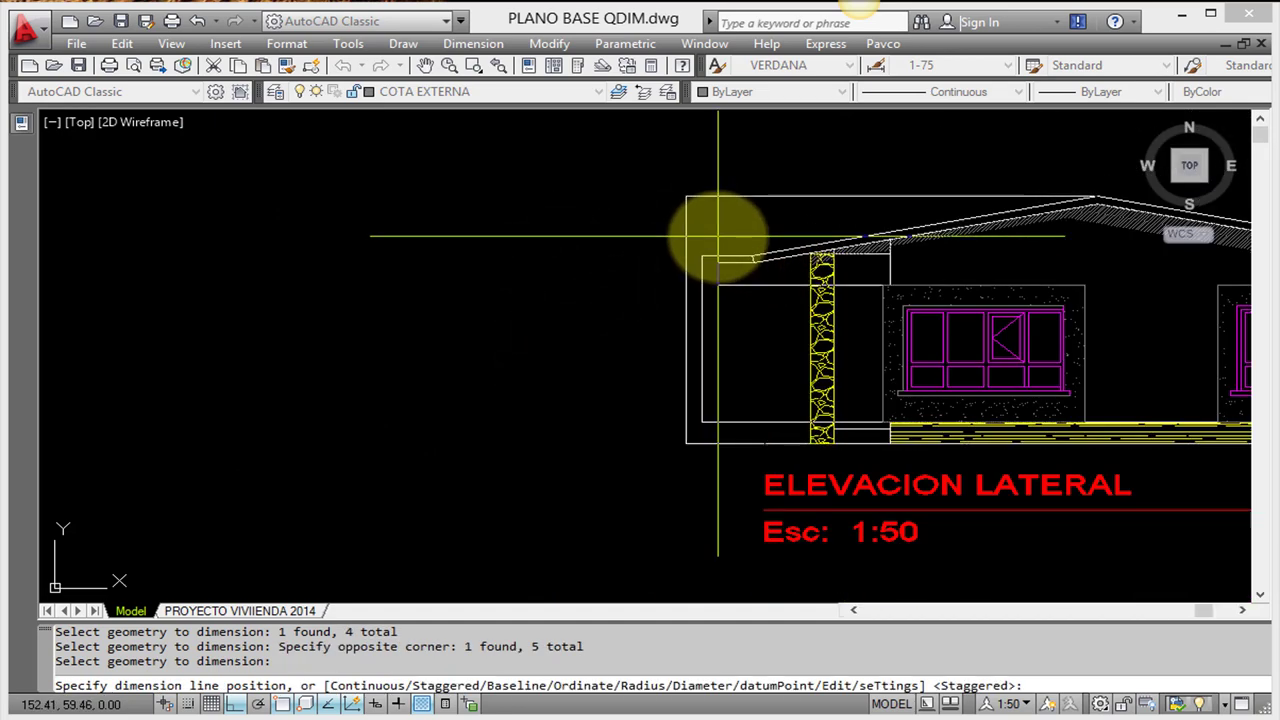
right_click(678, 240)
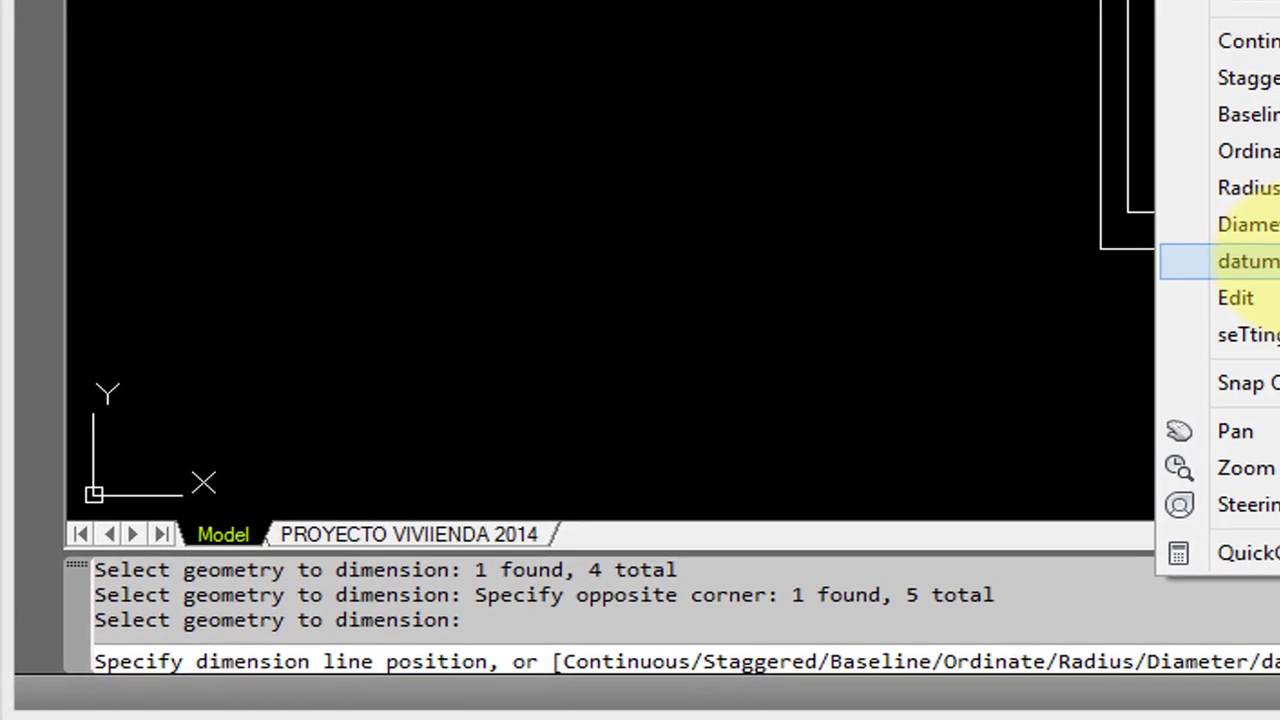
left_click(761, 450)
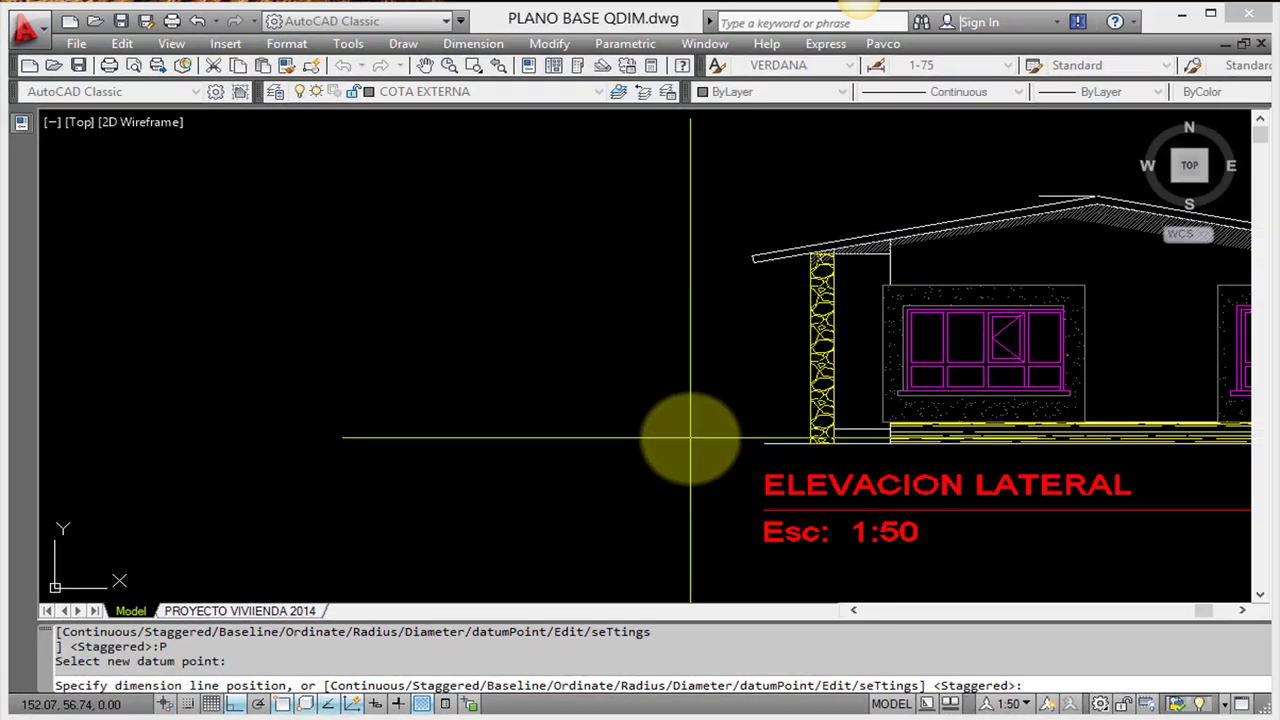
left_click(640, 490)
left_click(584, 490)
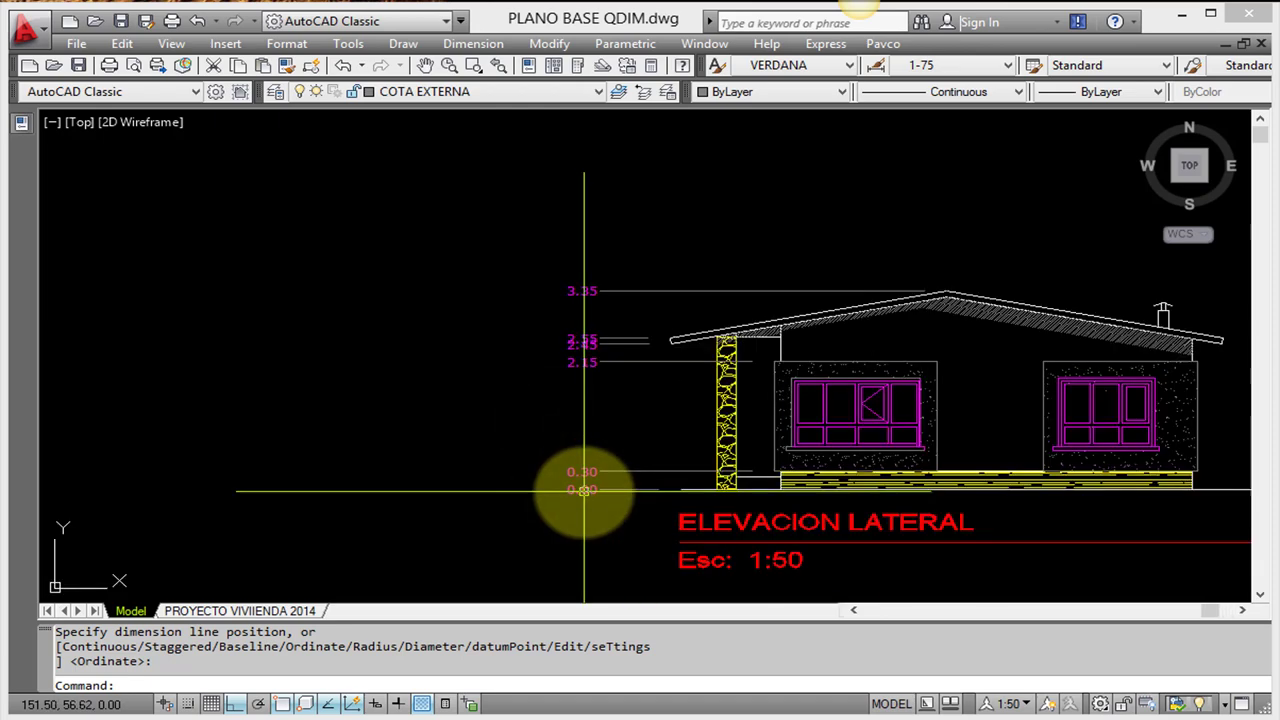
scroll(584, 490, "up", 2)
key("Escape")
key("Escape")
left_click_drag(640, 530, 491, 186)
key("Delete")
Run QDIM on the elevation's ground line, base line, eave line and upper roof slope
key("Escape")
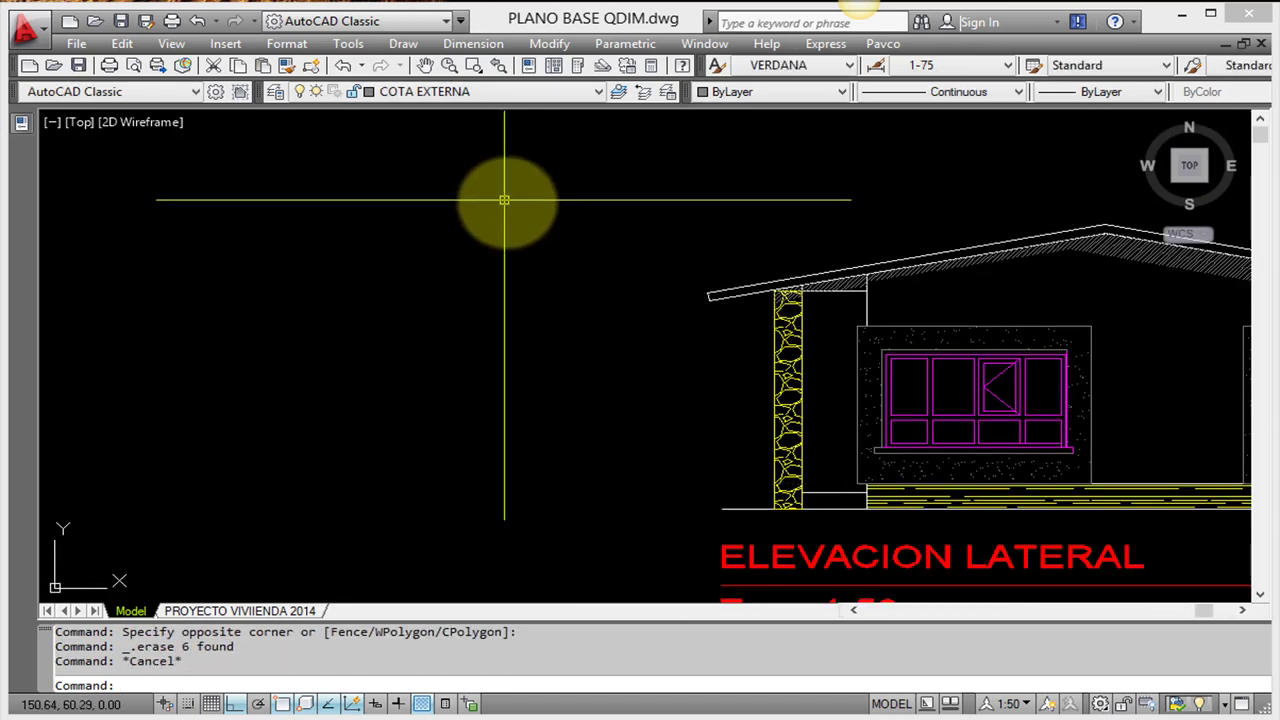
type("QDIM")
key("Return")
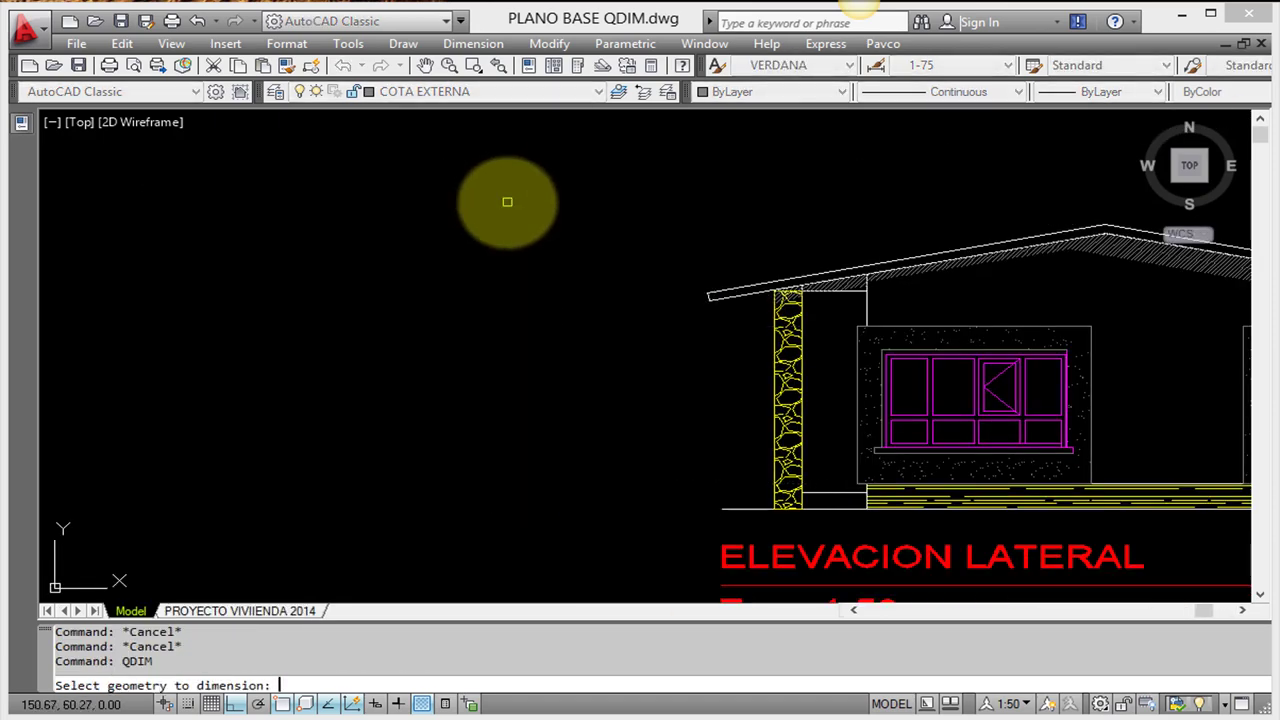
scroll(775, 430, "up", 3)
scroll(900, 571, "down", 3)
scroll(857, 543, "up", 3)
key("Return")
key("Return")
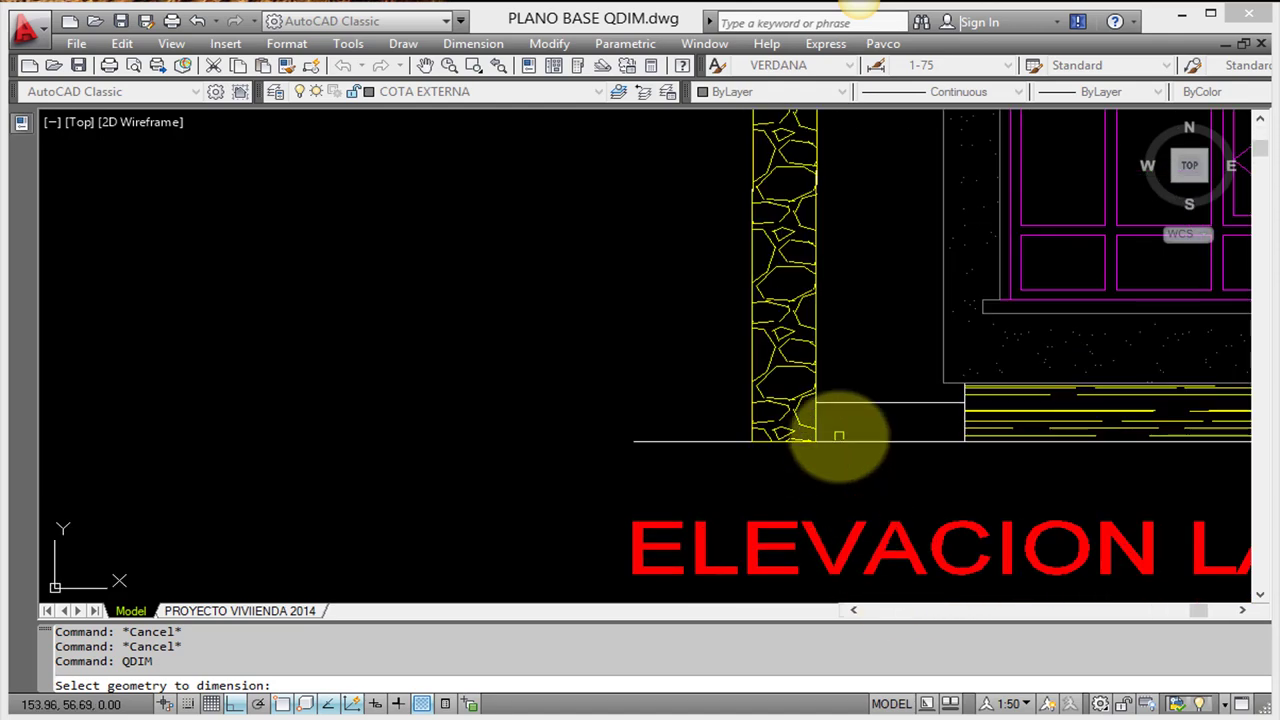
left_click_drag(843, 429, 770, 497)
scroll(773, 497, "up", 3)
left_click(955, 367)
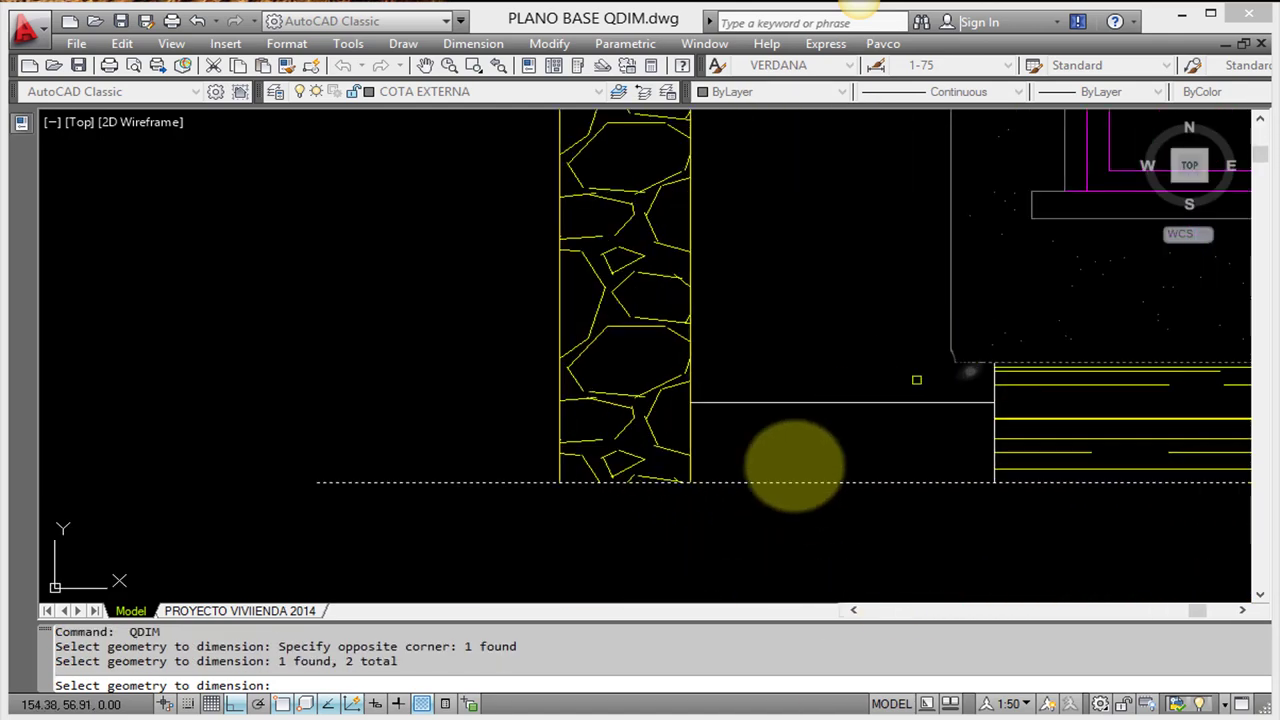
scroll(790, 470, "down", 4)
scroll(790, 248, "up", 2)
scroll(756, 276, "up", 4)
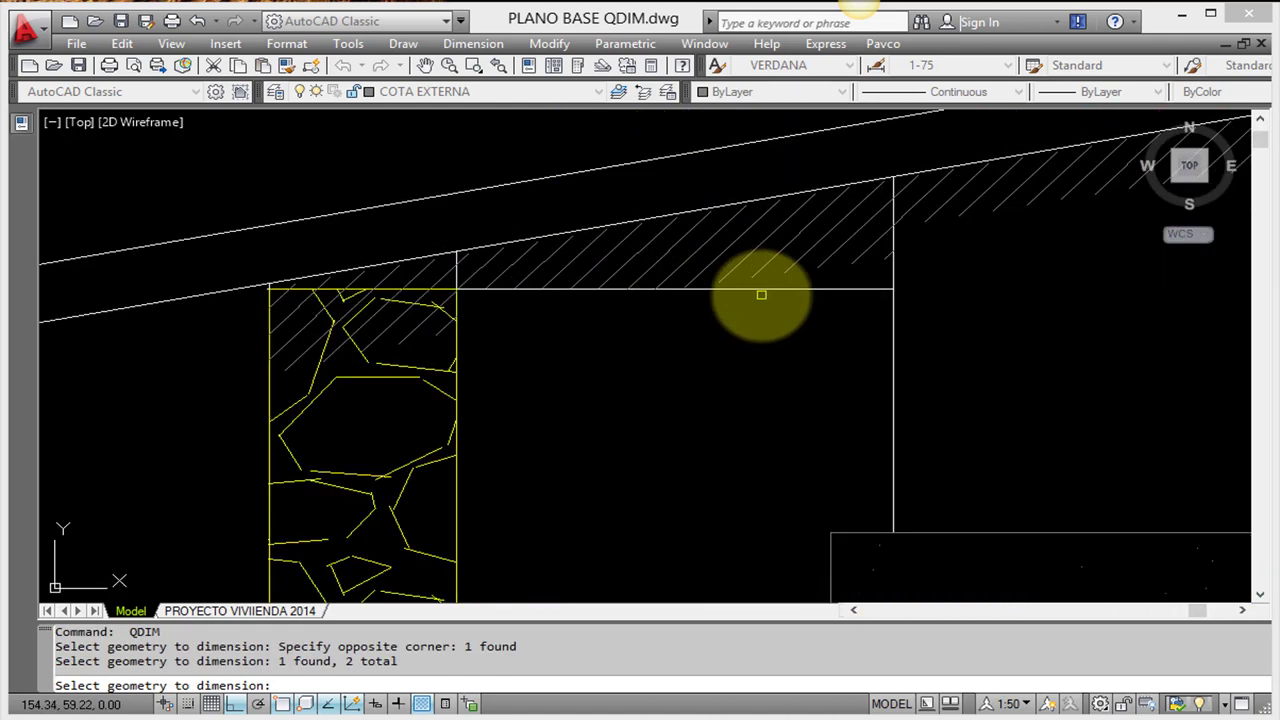
left_click(761, 292)
scroll(755, 285, "down", 3)
left_click(1060, 150)
scroll(1060, 160, "down", 2)
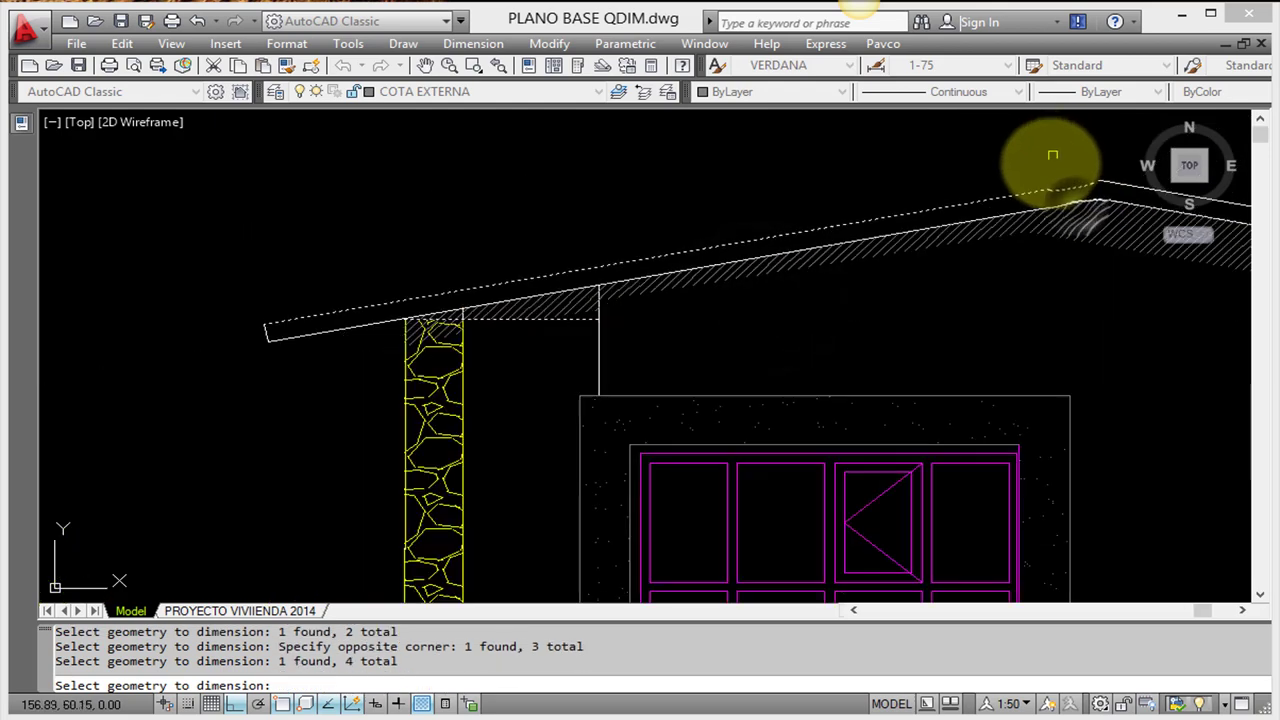
key("Return")
scroll(900, 190, "down", 2)
Set the floor line as datum and place the ordinate levels left of the elevation
right_click(614, 290)
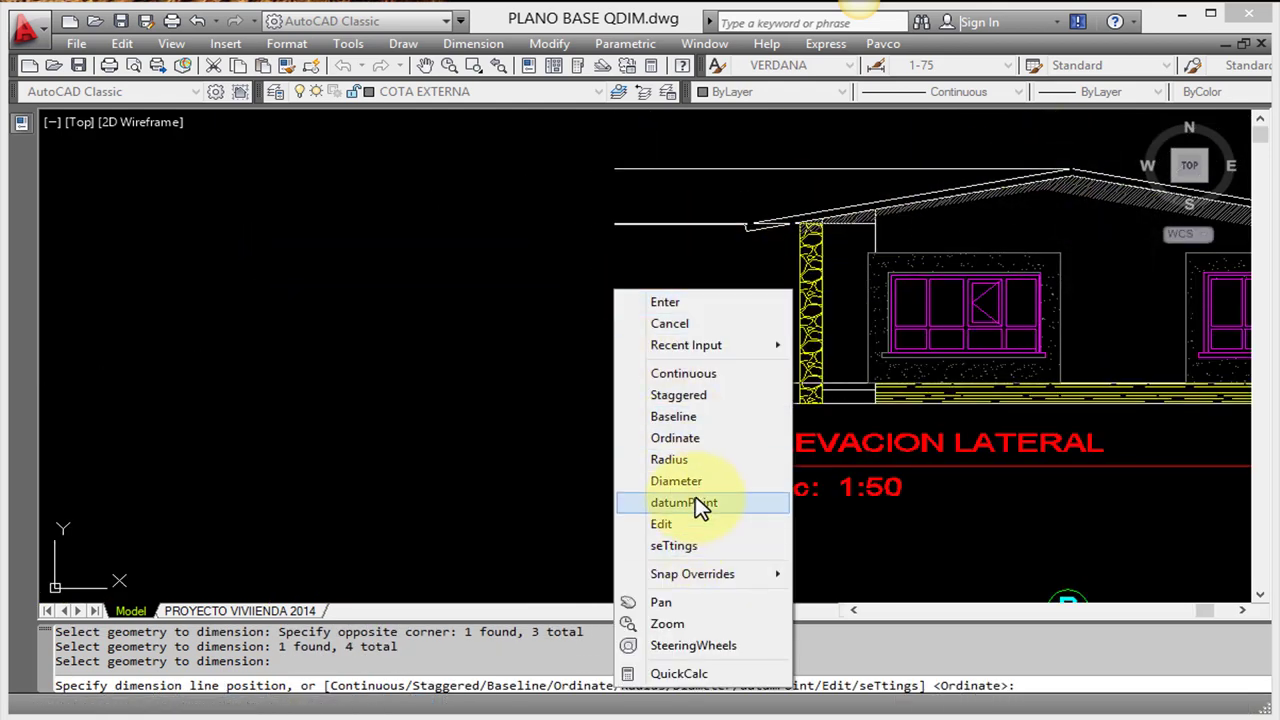
left_click(684, 503)
left_click(586, 408)
left_click(600, 277)
scroll(612, 272, "up", 5)
type("DIMT")
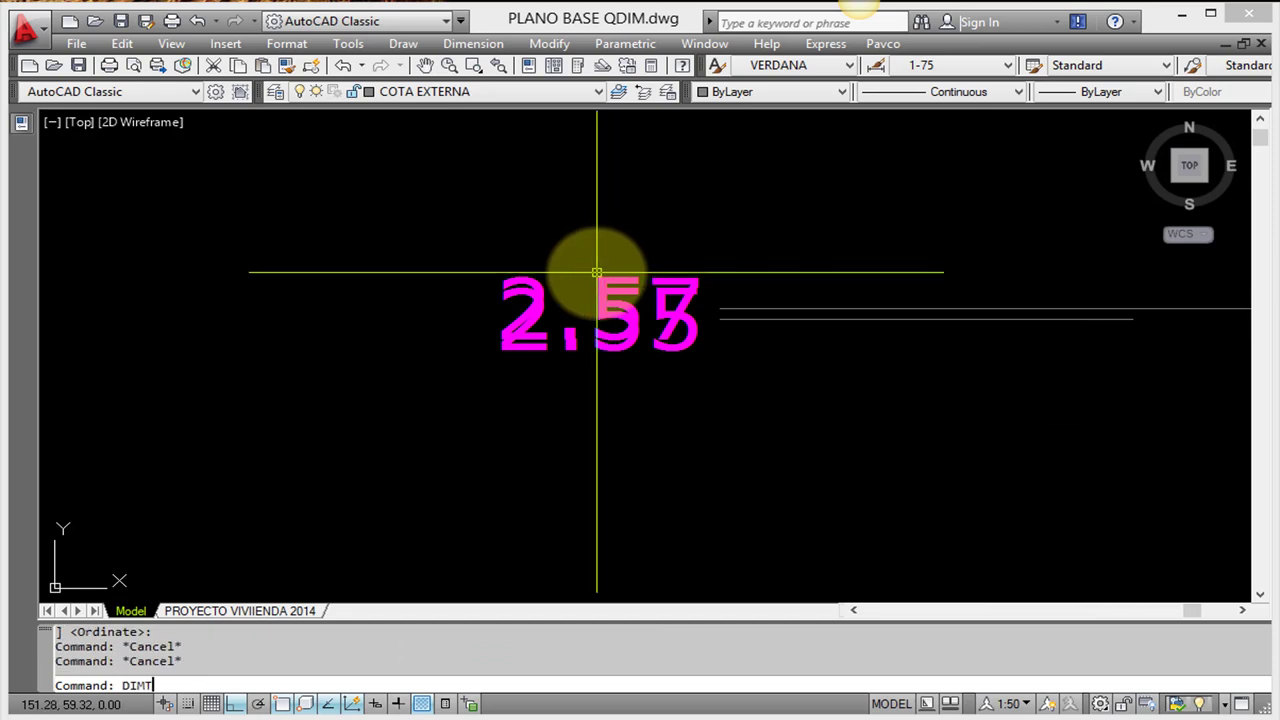
Use DIMTEDIT (ED) to move the 2.57 level label just above 2.55
type("ED")
key("Return")
left_click(543, 283)
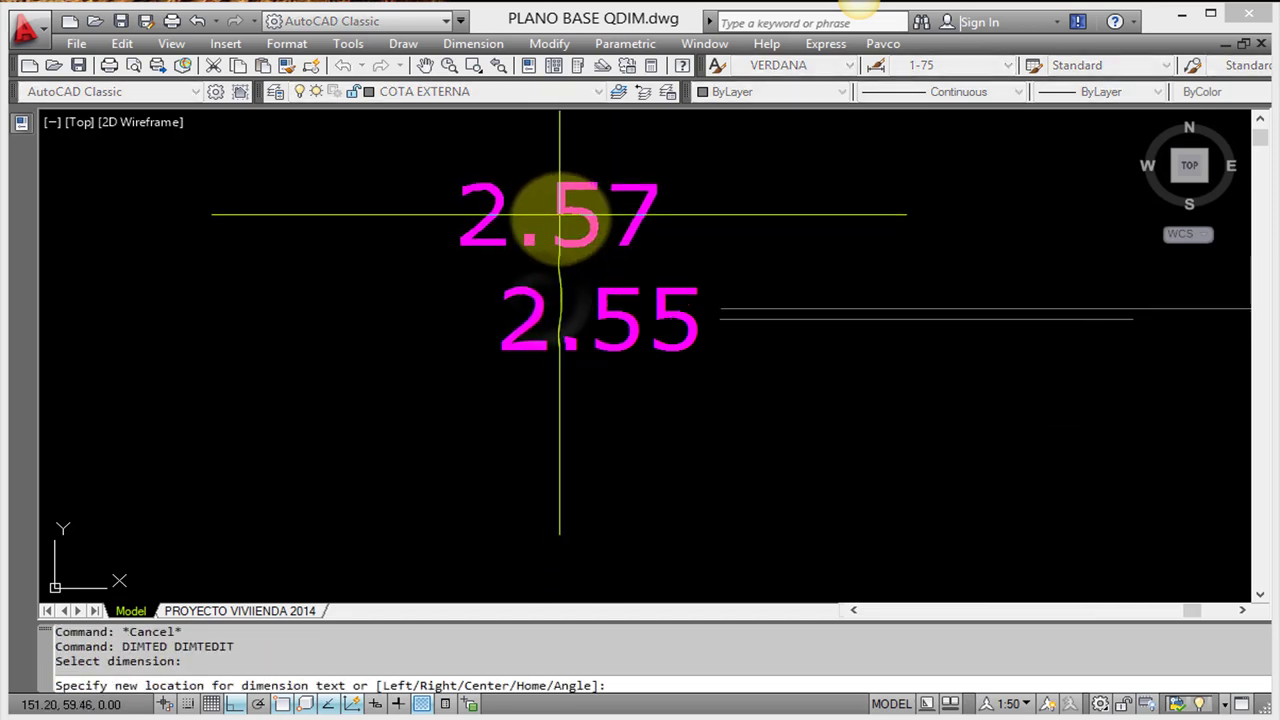
left_click(588, 232)
scroll(686, 333, "down", 5)
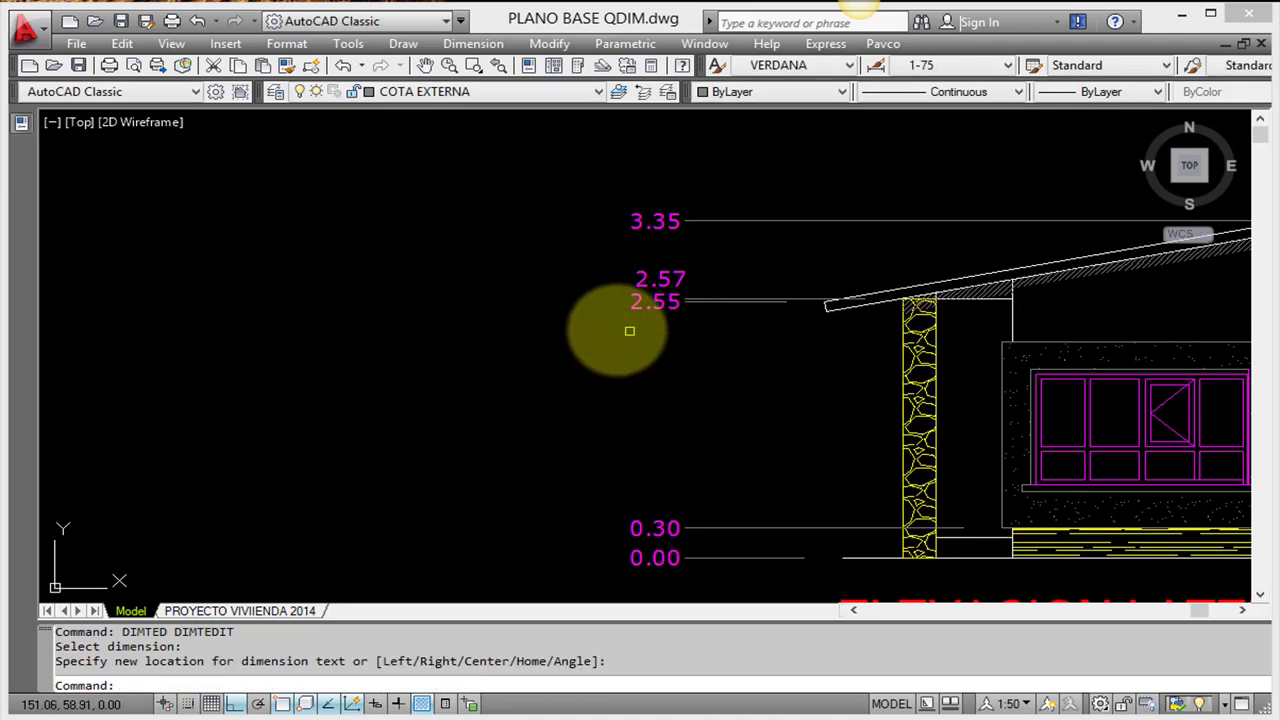
scroll(629, 330, "down", 2)
type("DAL")
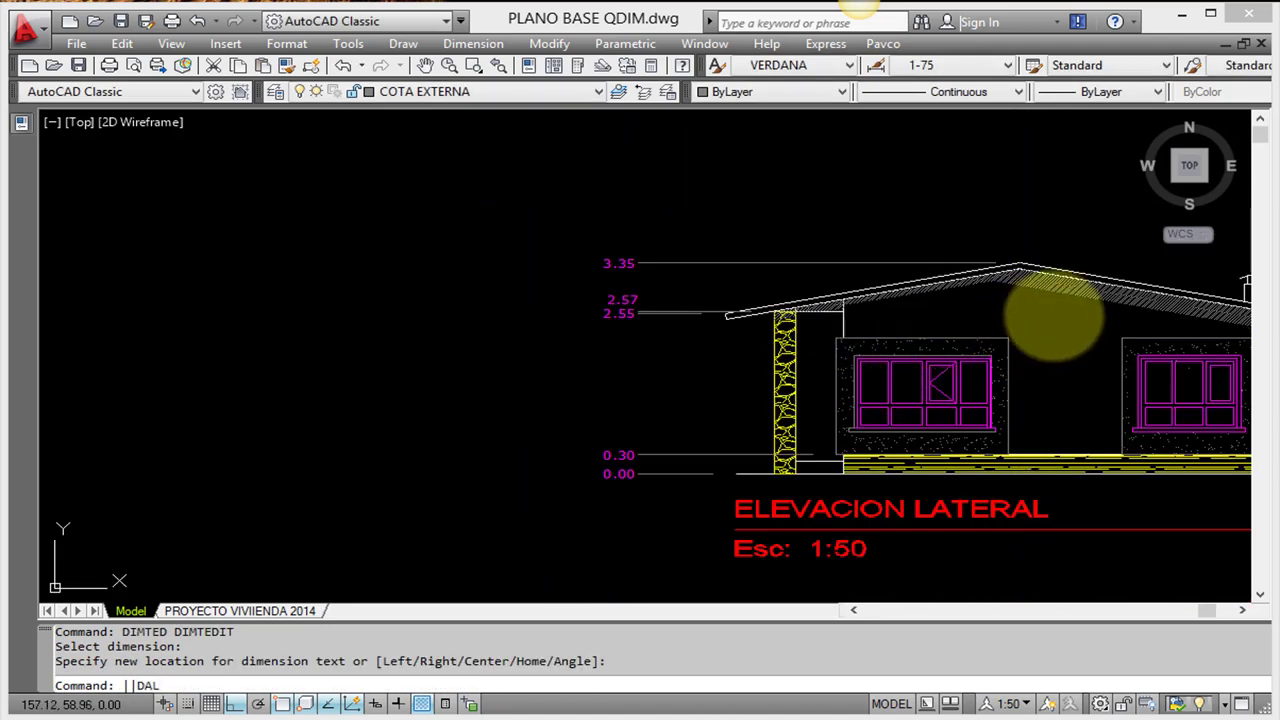
Cancel the mistyped L command
type("l")
key("Return")
scroll(1020, 270, "up", 5)
key("Escape")
key("Escape")
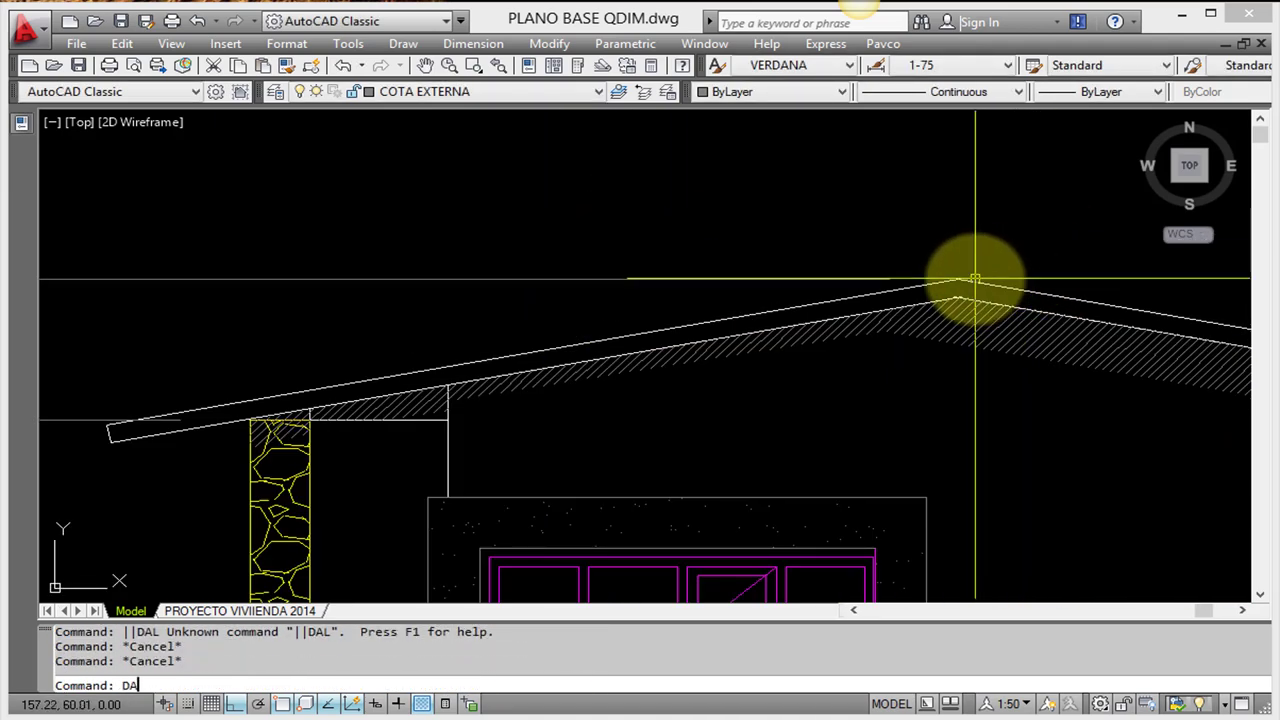
type("L")
key("Return")
left_click(975, 278)
scroll(970, 310, "down", 3)
scroll(1005, 480, "up", 3)
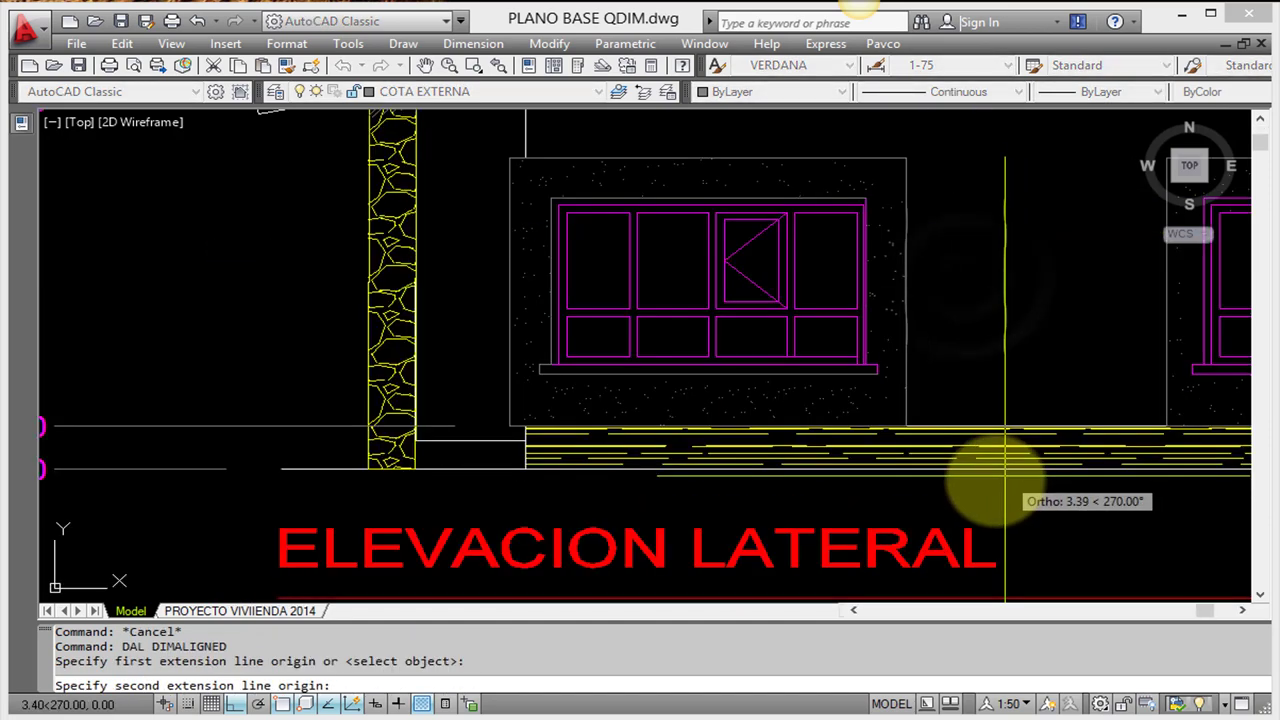
scroll(1005, 480, "up", 1)
left_click(894, 457)
scroll(894, 457, "down", 3)
left_click(575, 480)
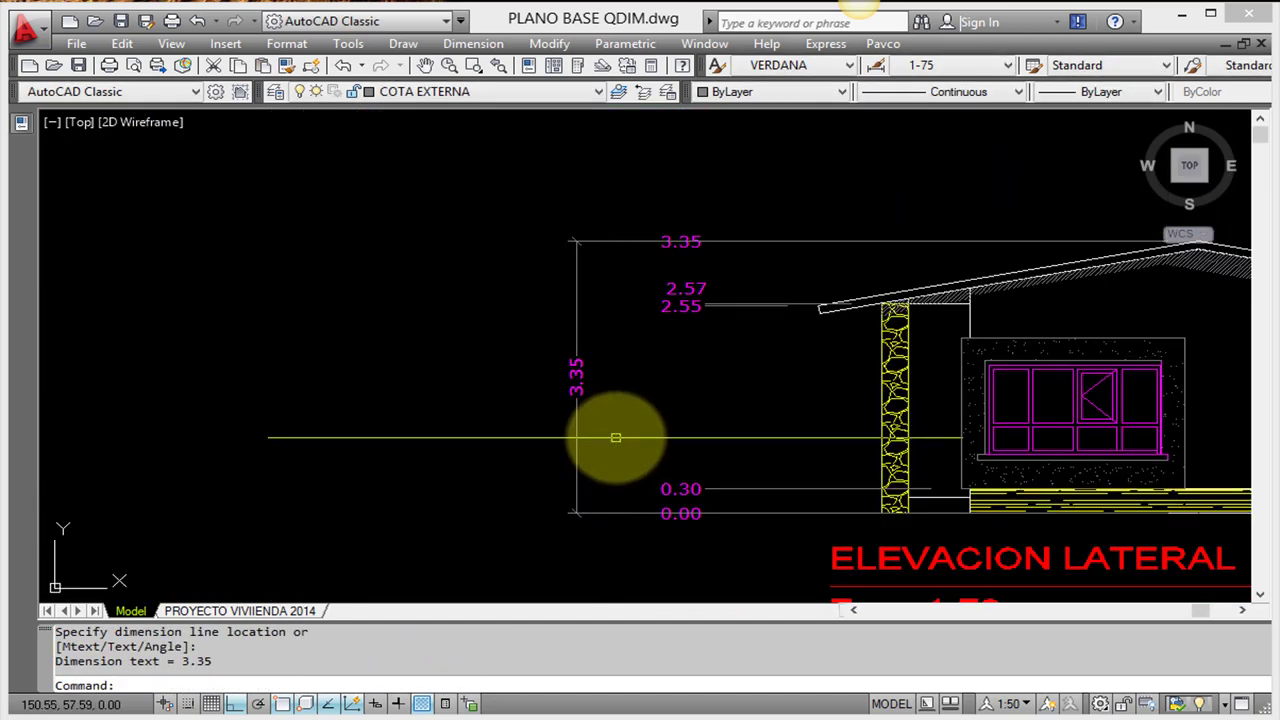
middle_click_drag(641, 456, 597, 440)
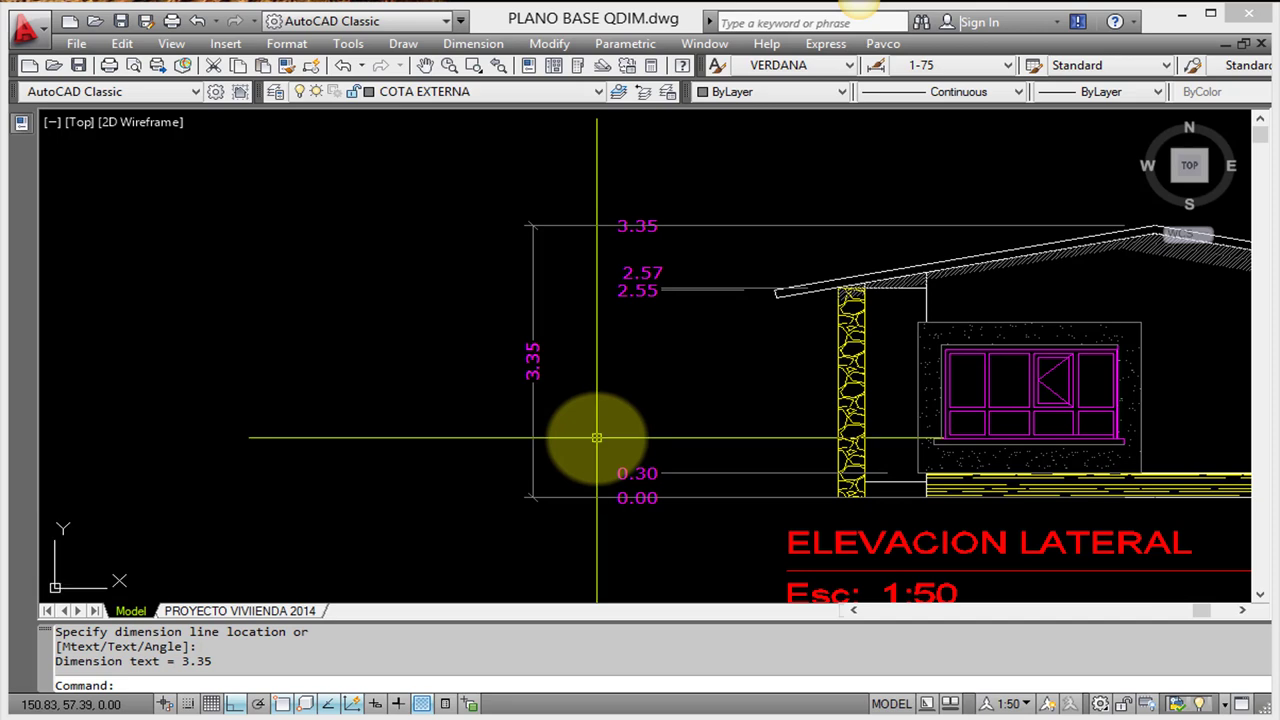
left_click_drag(586, 400, 507, 335)
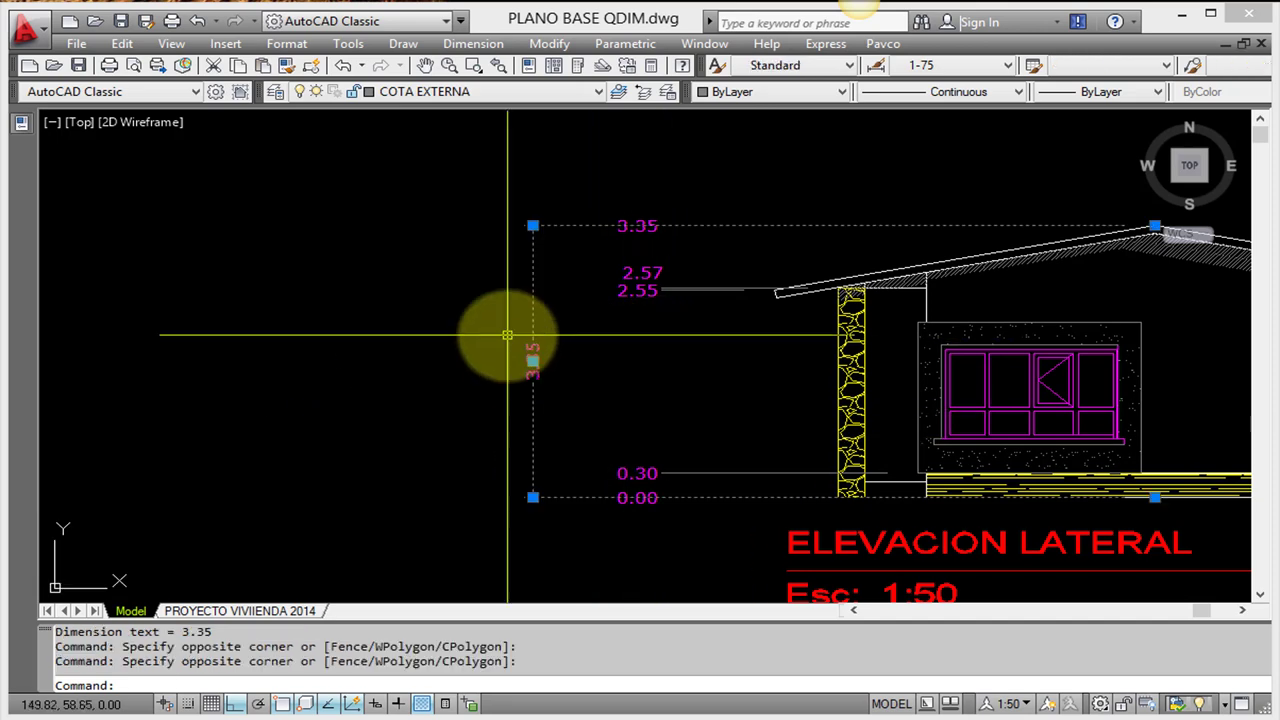
key("Delete")
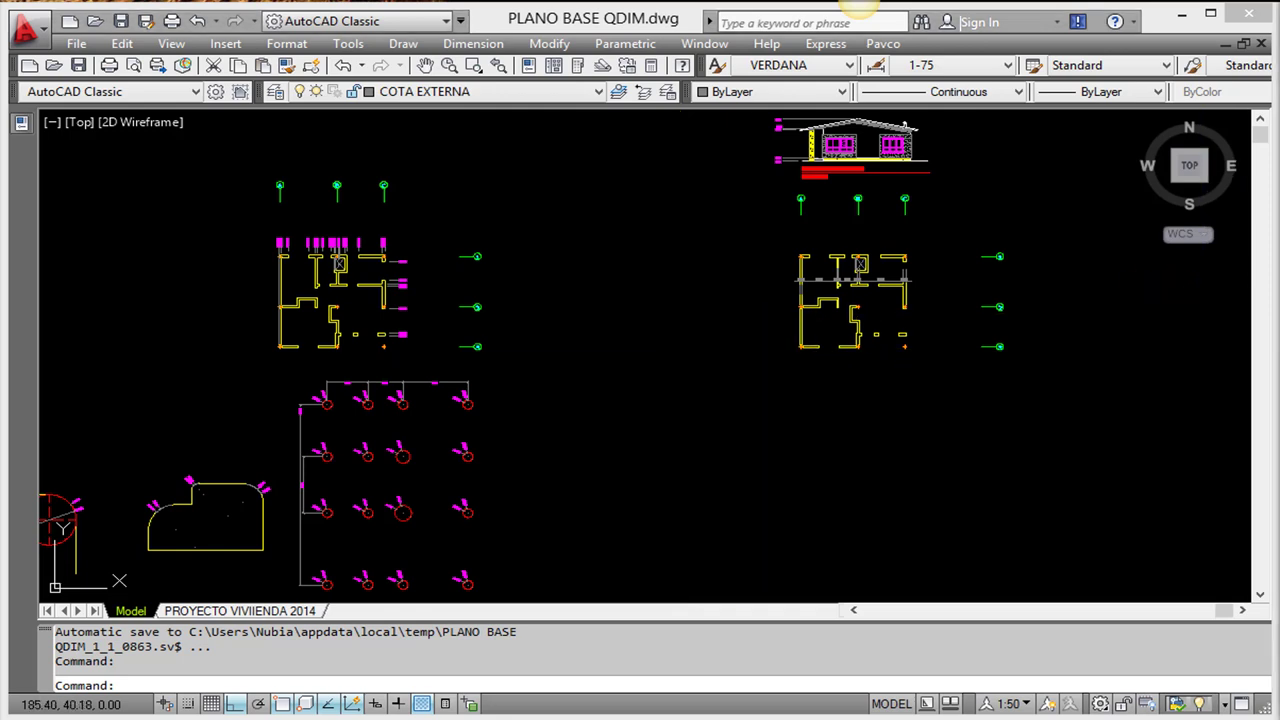
Run QDIM and window-select the 34 top-wall objects of the right-hand floor plan
middle_click_drag(935, 362, 863, 438)
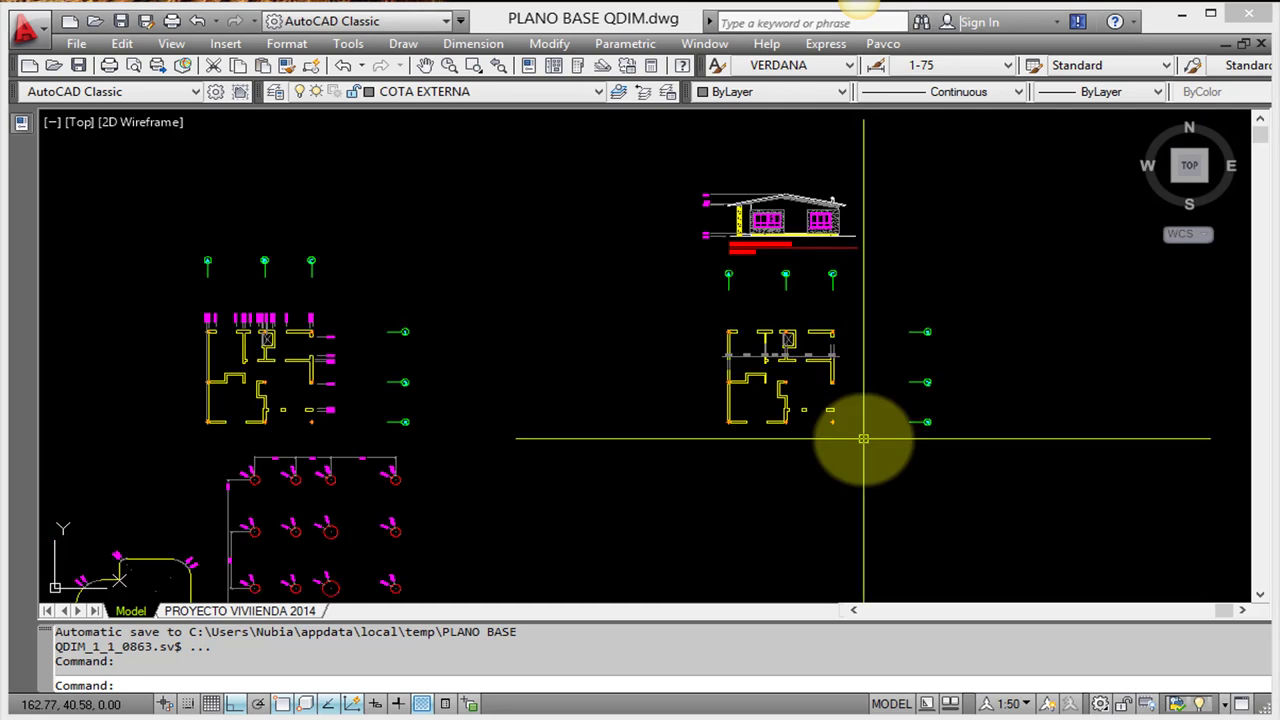
scroll(800, 371, "up", 8)
key("Escape")
key("Escape")
key("Escape")
type("qdim")
key("Return")
key("Return")
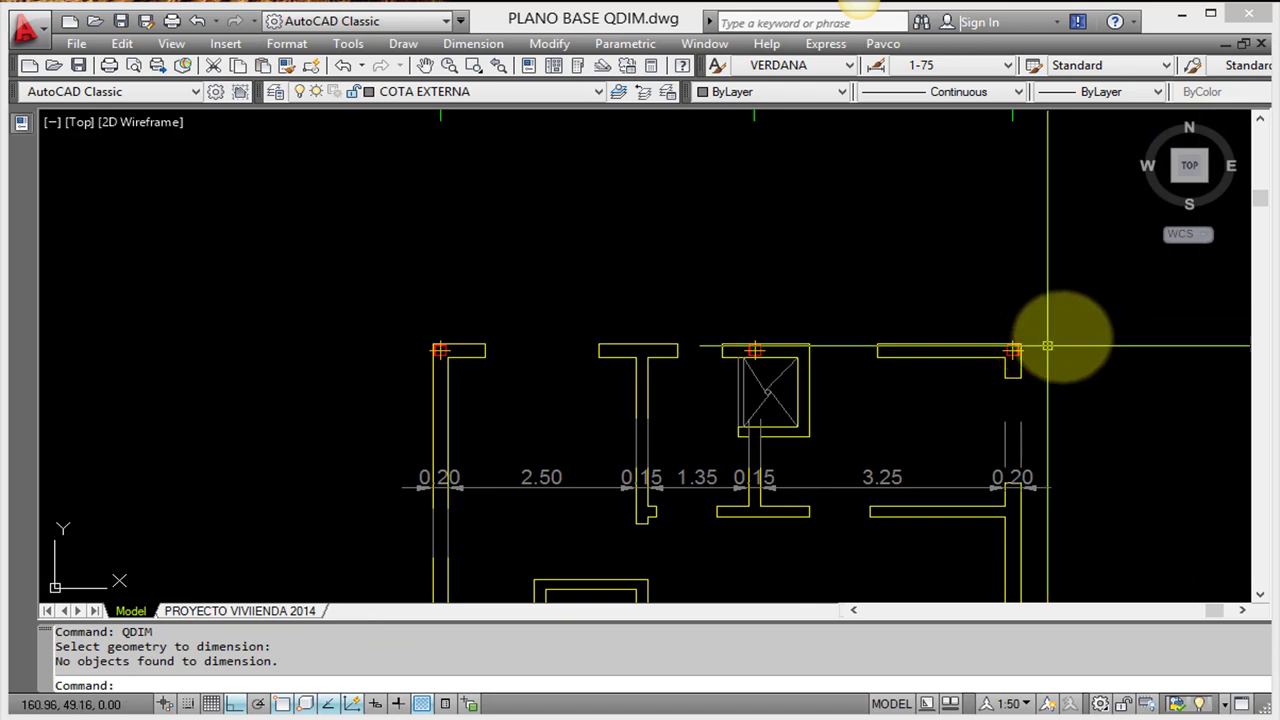
key("Return")
left_click(770, 392)
left_click(306, 366)
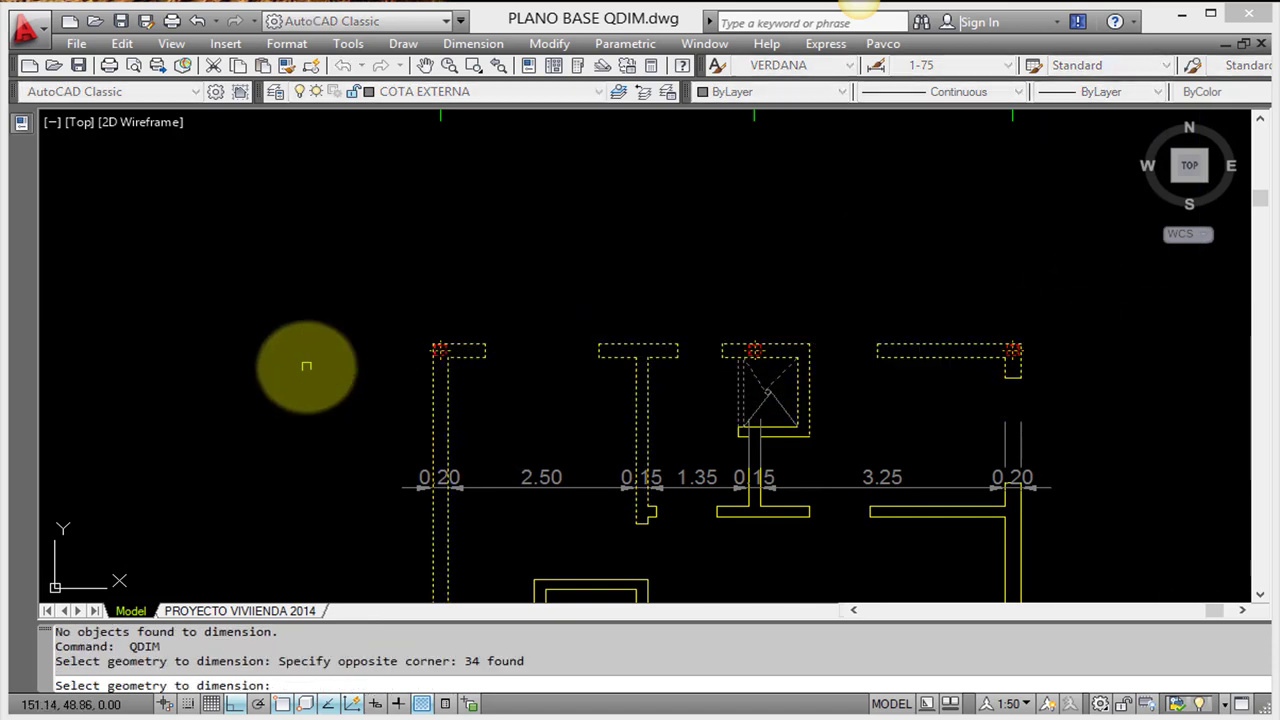
key("Return")
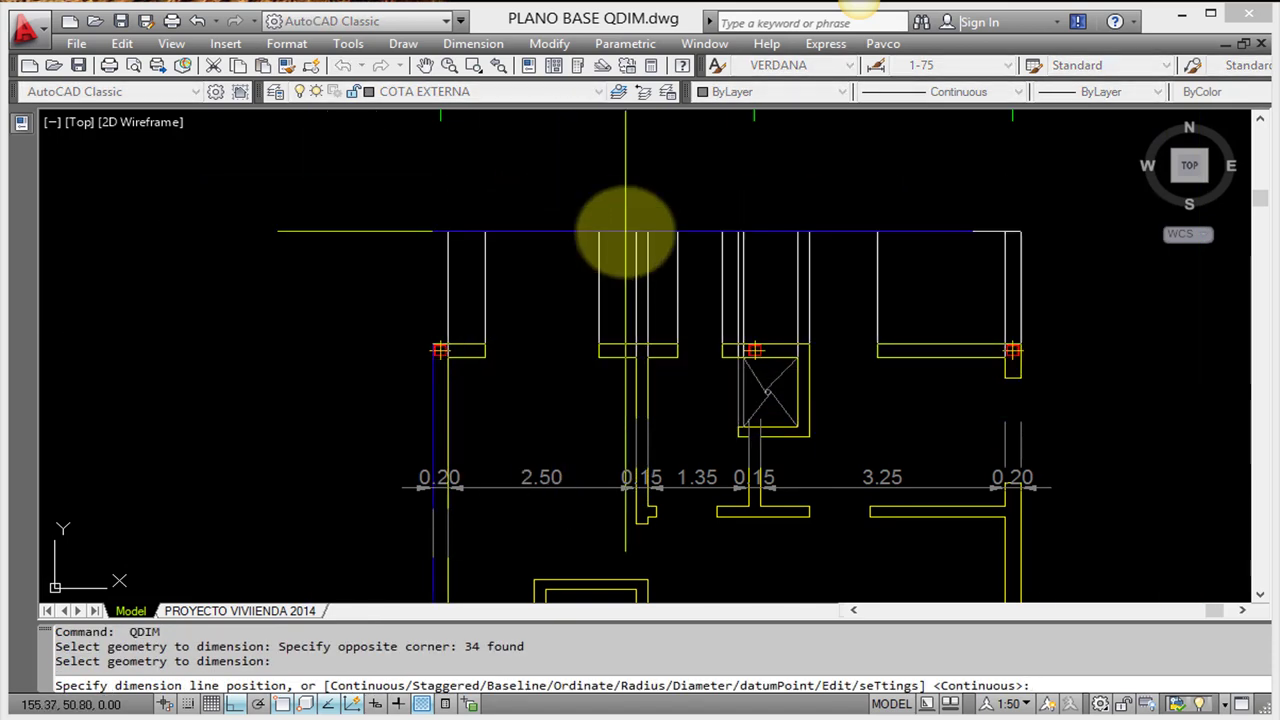
Switch the quick dimension to Edit mode for removing dimension points
scroll(770, 280, "up", 2)
scroll(770, 278, "down", 1)
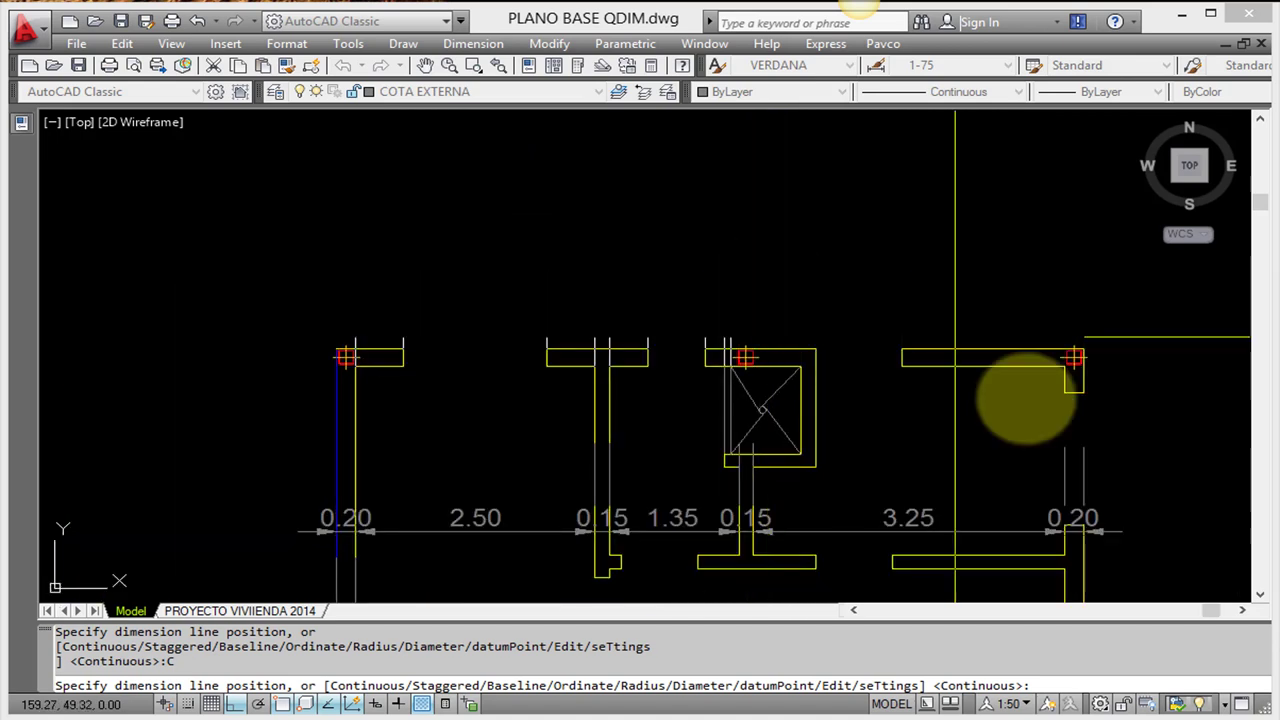
scroll(1030, 390, "up", 3)
scroll(990, 360, "down", 2)
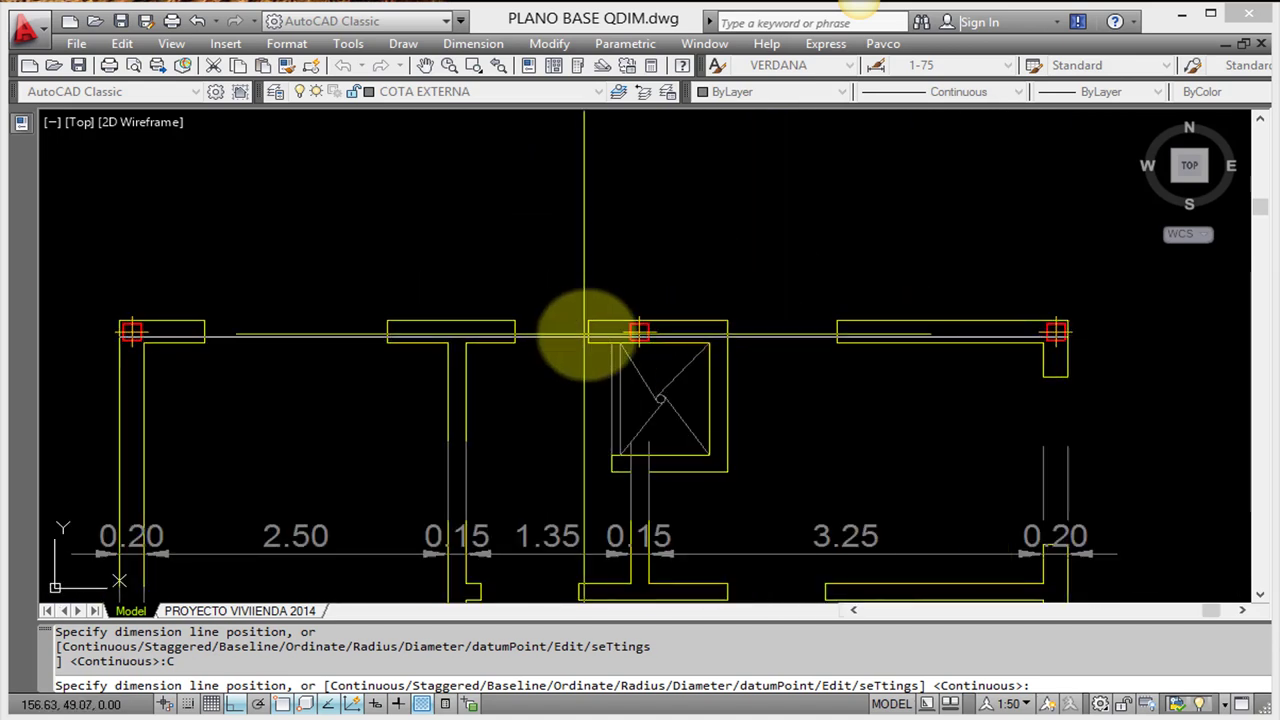
scroll(723, 237, "down", 1)
type("E")
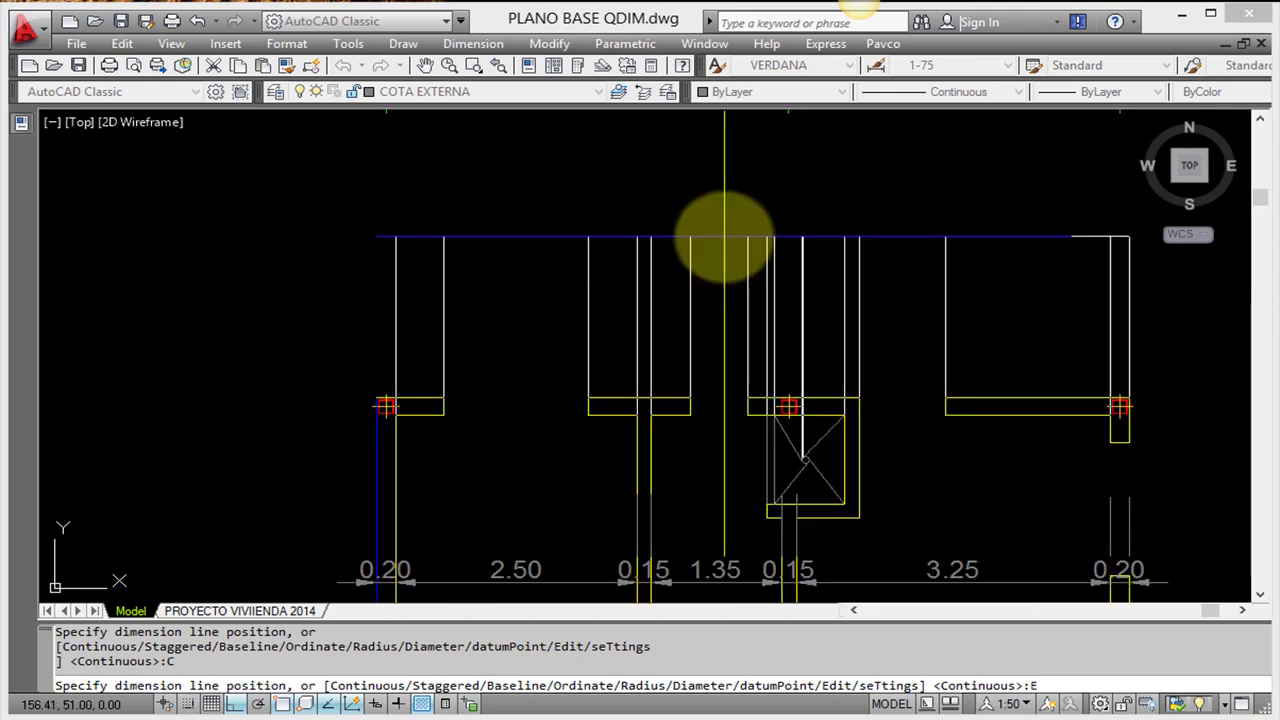
key("Return")
scroll(376, 373, "up", 4)
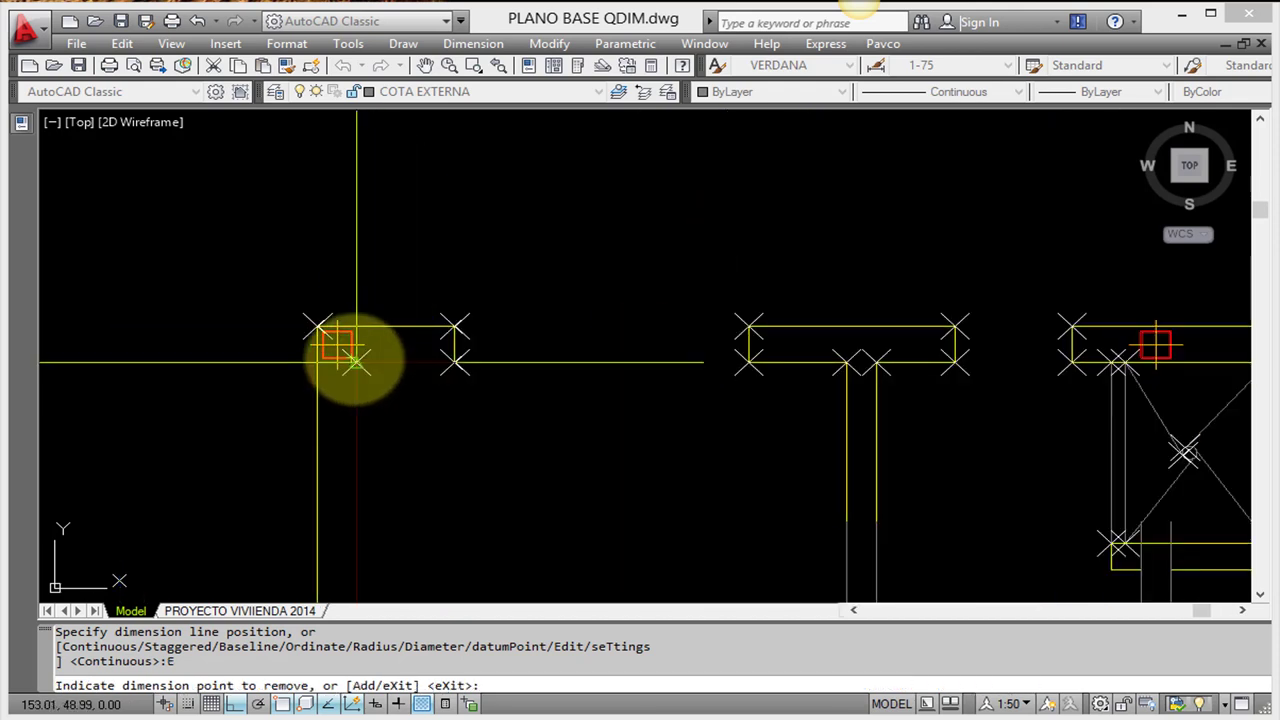
Remove the left column point and place the magenta dimension row above the top walls
left_click(356, 362)
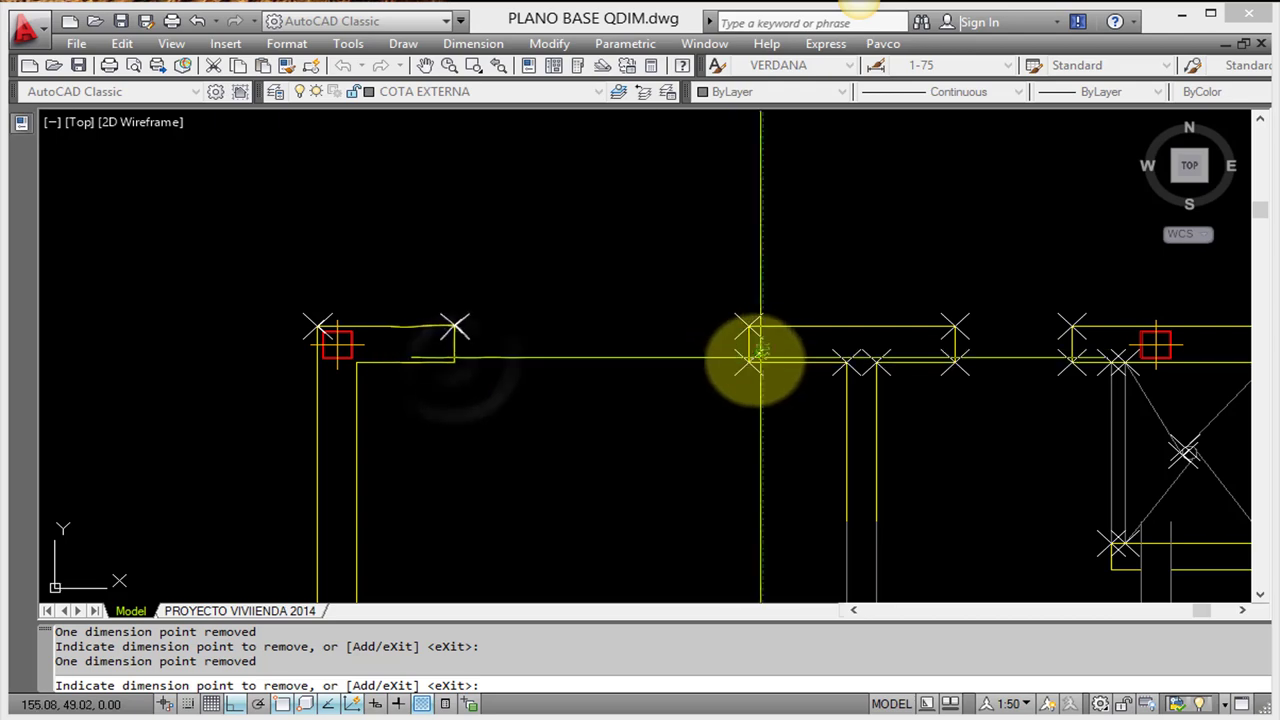
mouse_move(837, 363)
middle_mouse_down()
mouse_move(648, 281)
mouse_move(823, 294)
middle_mouse_up()
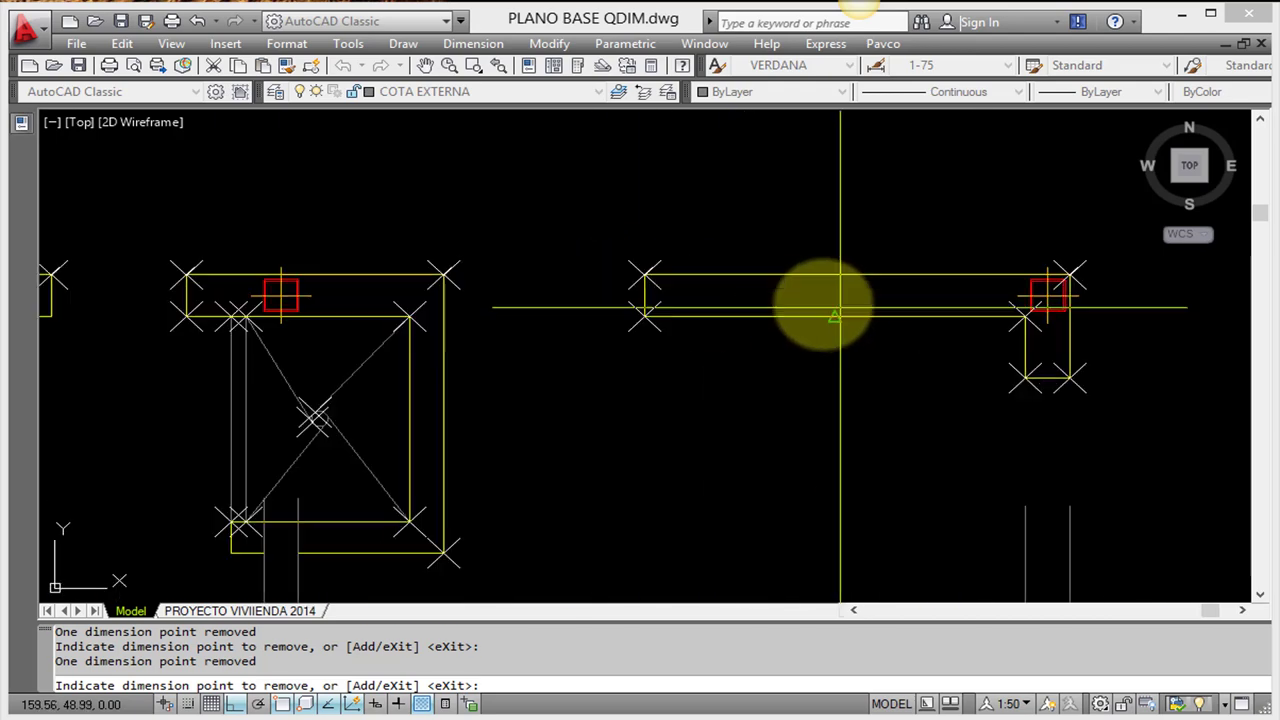
middle_click_drag(988, 342, 771, 194)
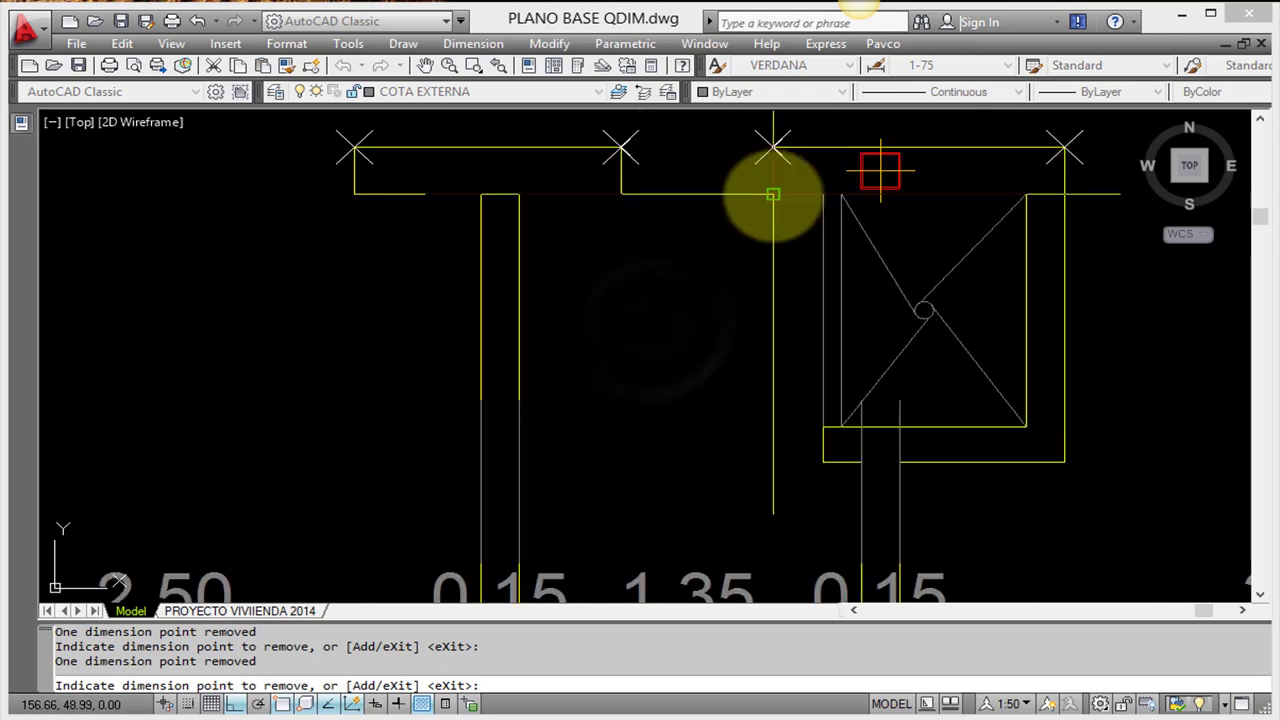
scroll(600, 330, "down", 3)
scroll(514, 340, "down", 4)
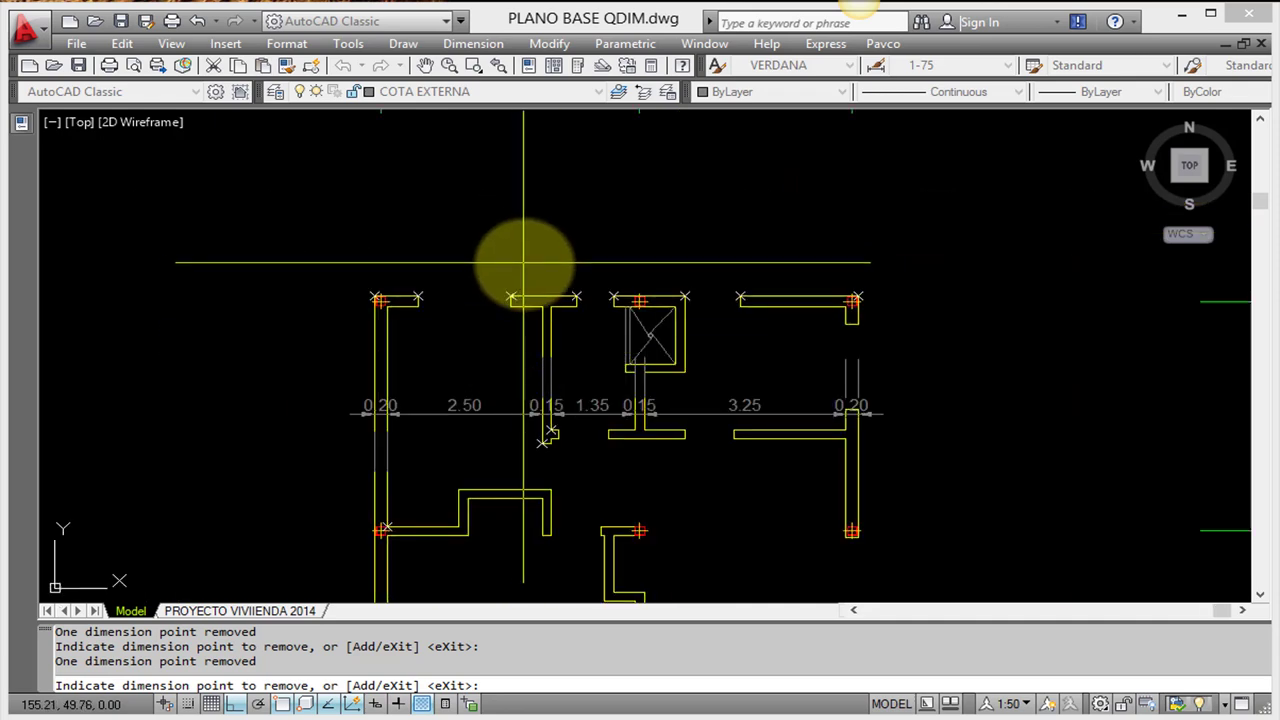
scroll(518, 272, "up", 3)
key("Return")
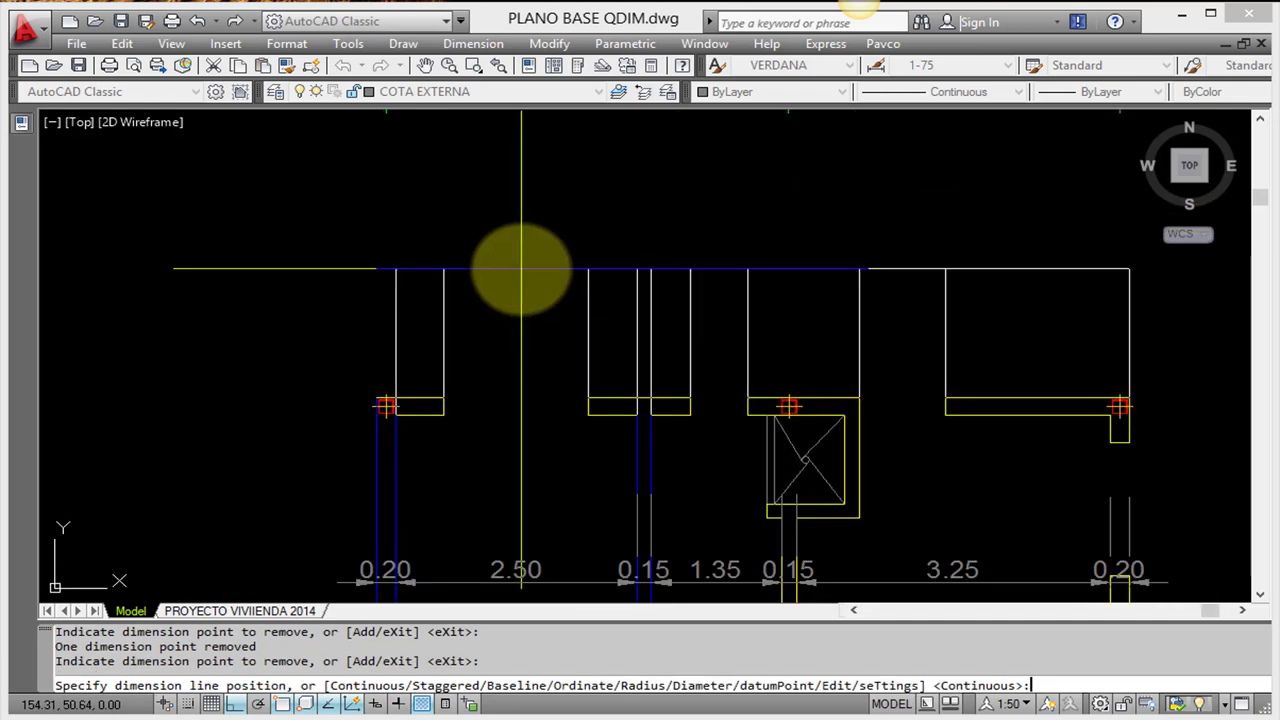
left_click(519, 270)
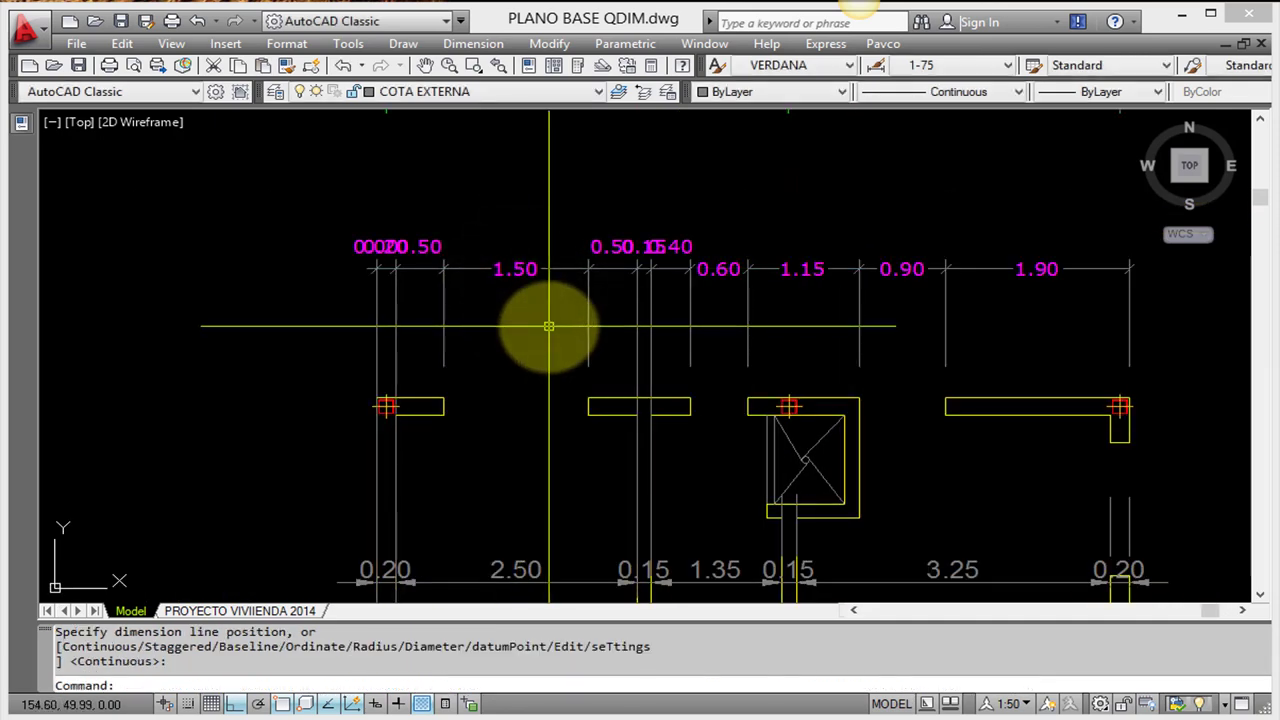
key("Escape")
key("Escape")
Rerun QDIM on the magenta dimension row and switch to Edit mode
scroll(725, 400, "down", 1)
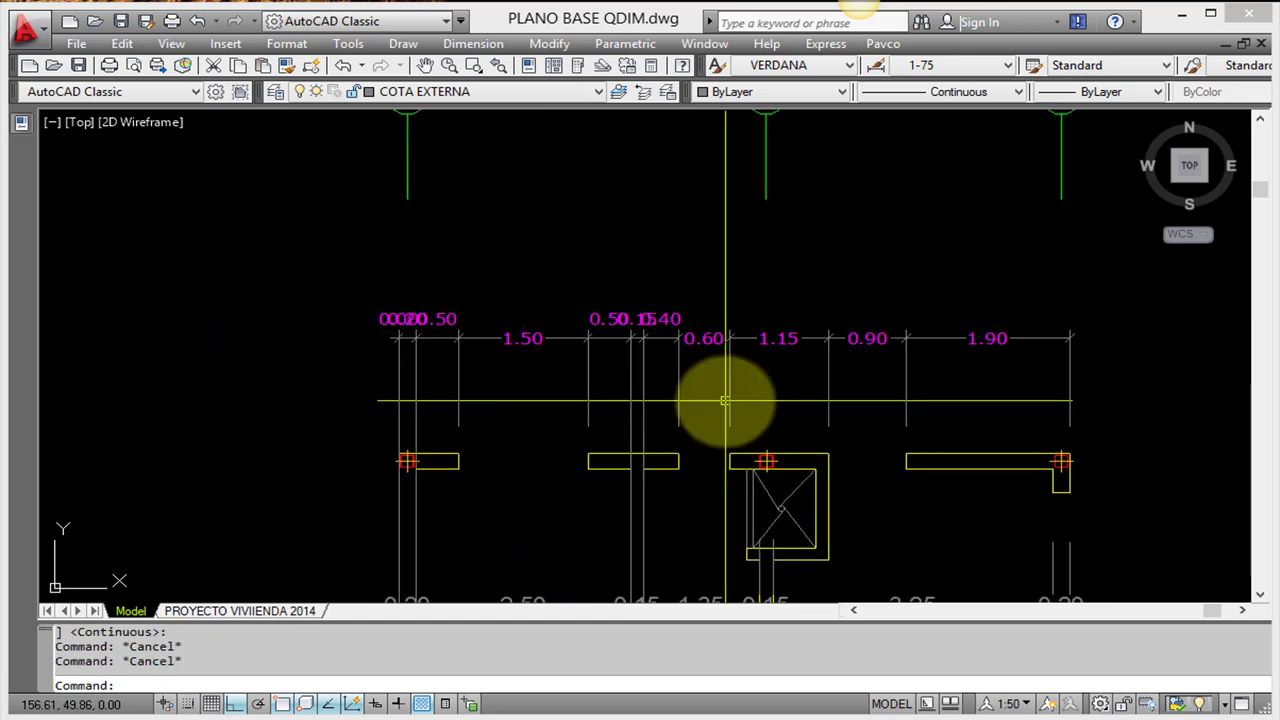
key("Return")
left_click(1120, 412)
left_click(375, 290)
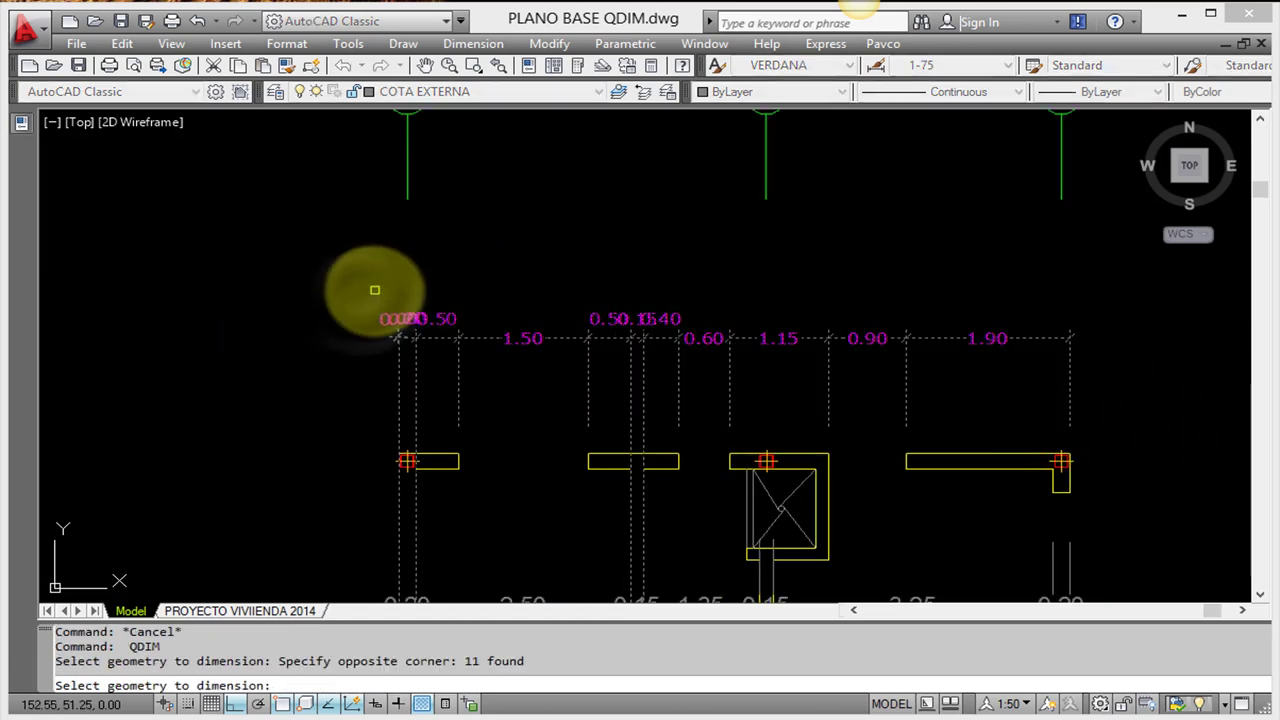
key("Return")
type("e")
key("Return")
Remove the small wall stub point and re-place the row higher above the plan
scroll(630, 462, "up", 3)
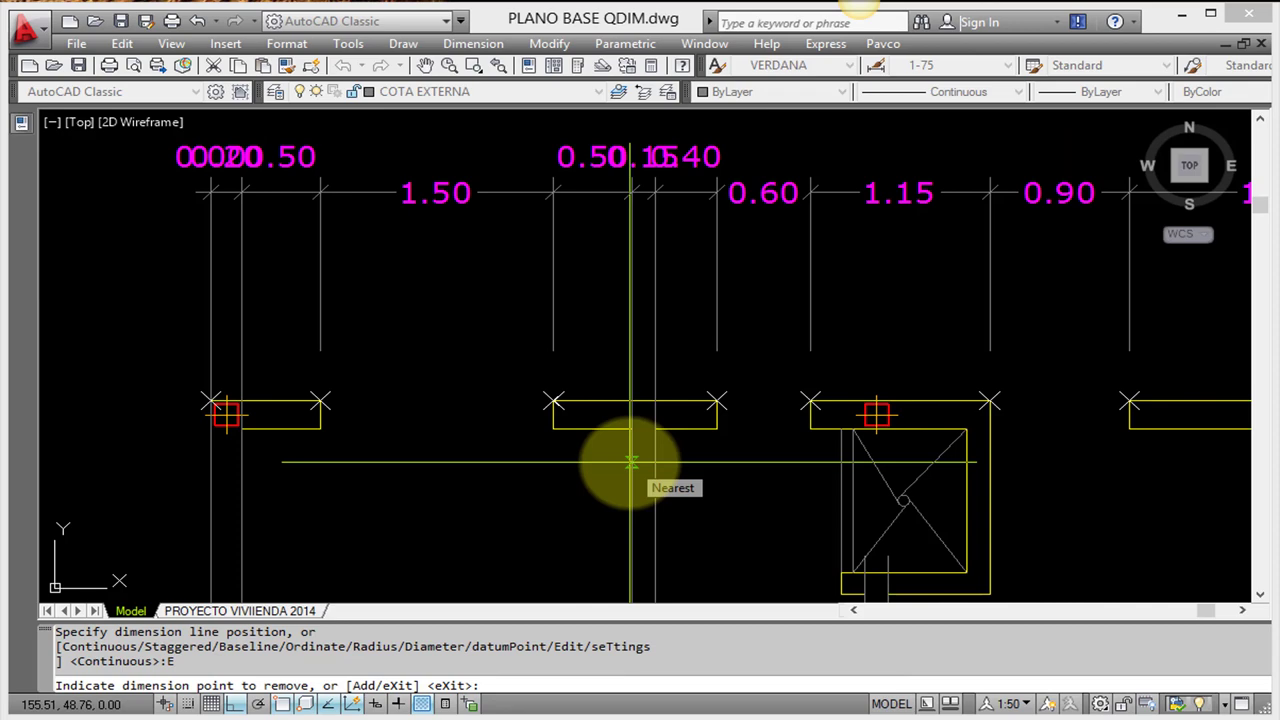
scroll(471, 429, "up", 4)
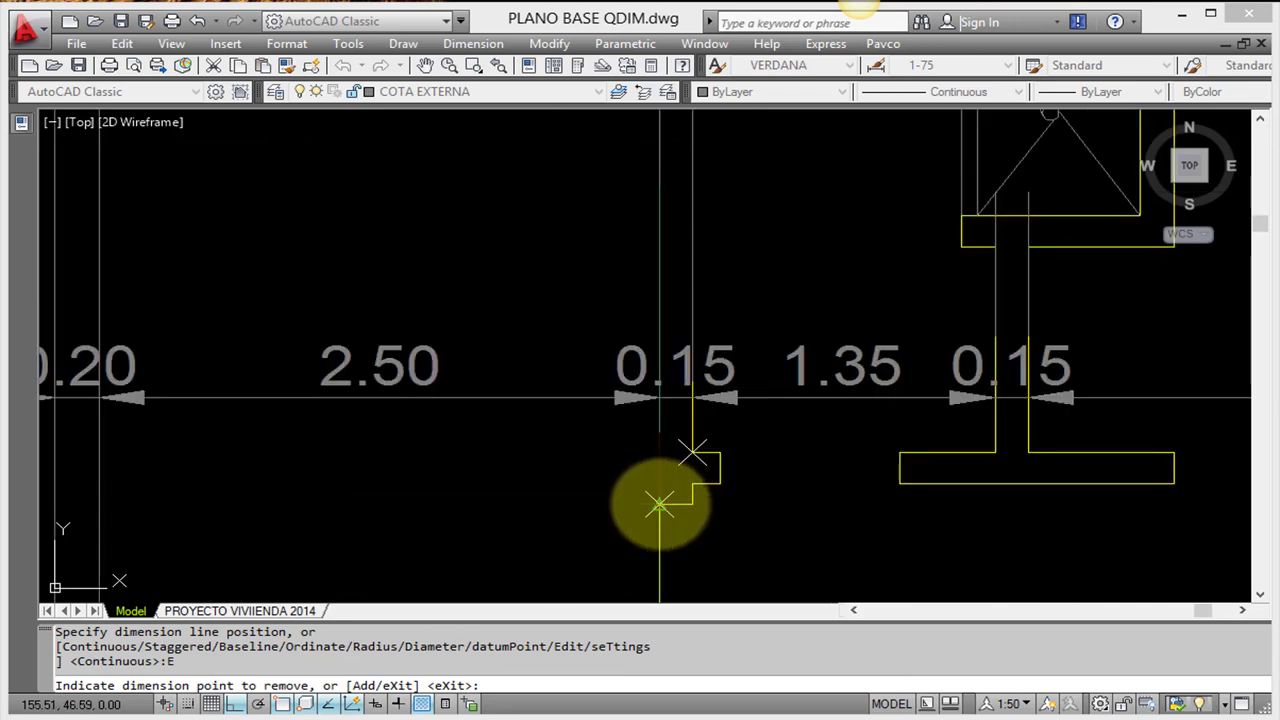
left_click(659, 505)
key("Return")
scroll(620, 457, "down", 3)
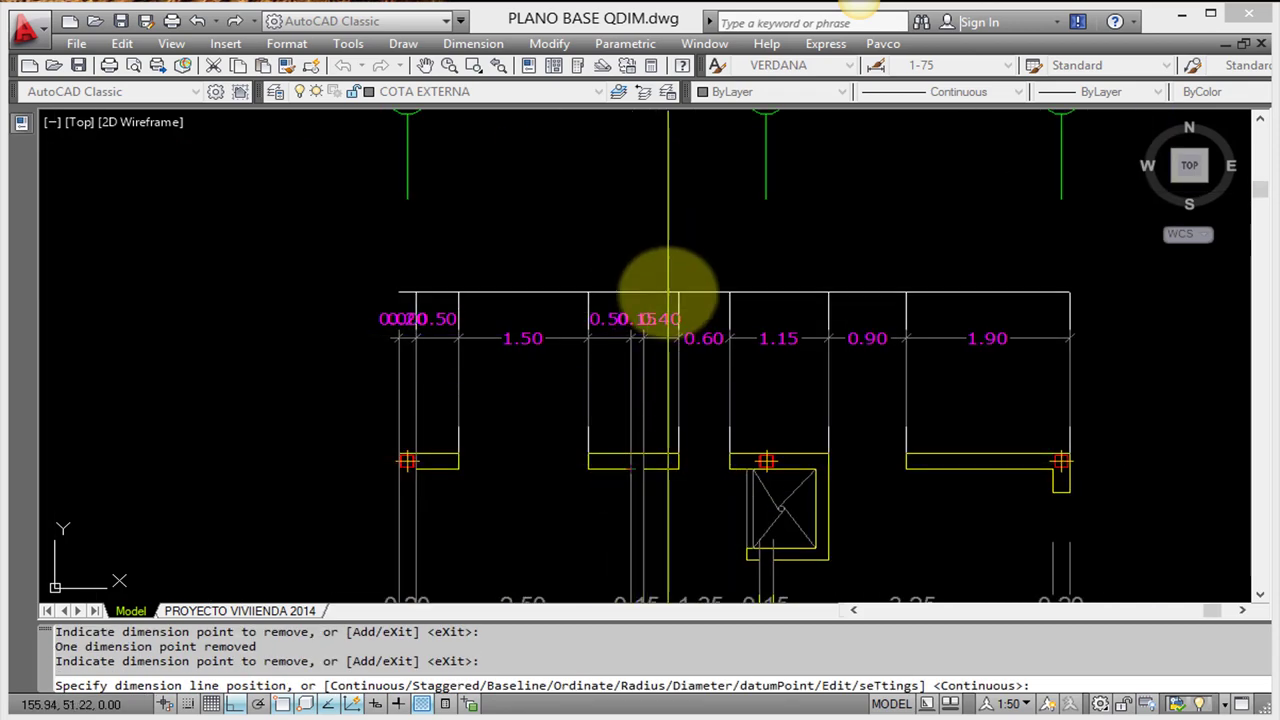
left_click(674, 272)
middle_click_drag(714, 320, 668, 383)
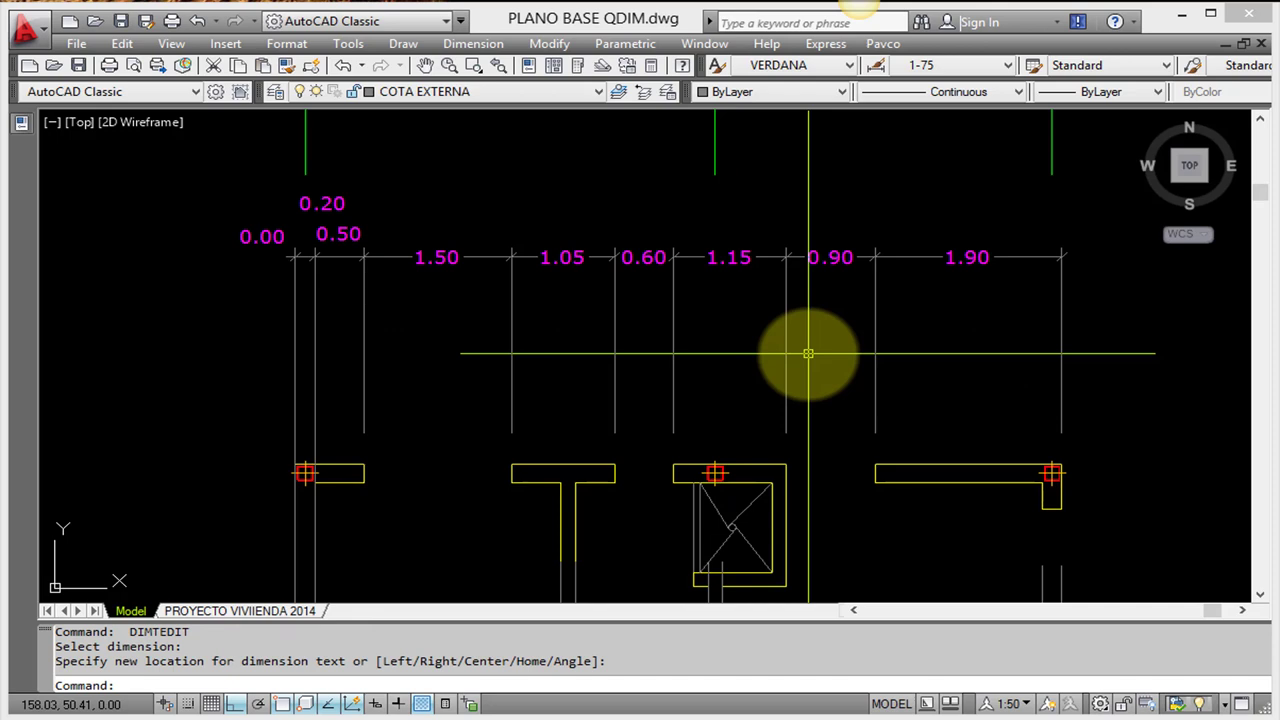
Run QDIM and window-select the dimensions of the top row
type("q")
key("Escape")
key("Escape")
type("qdim")
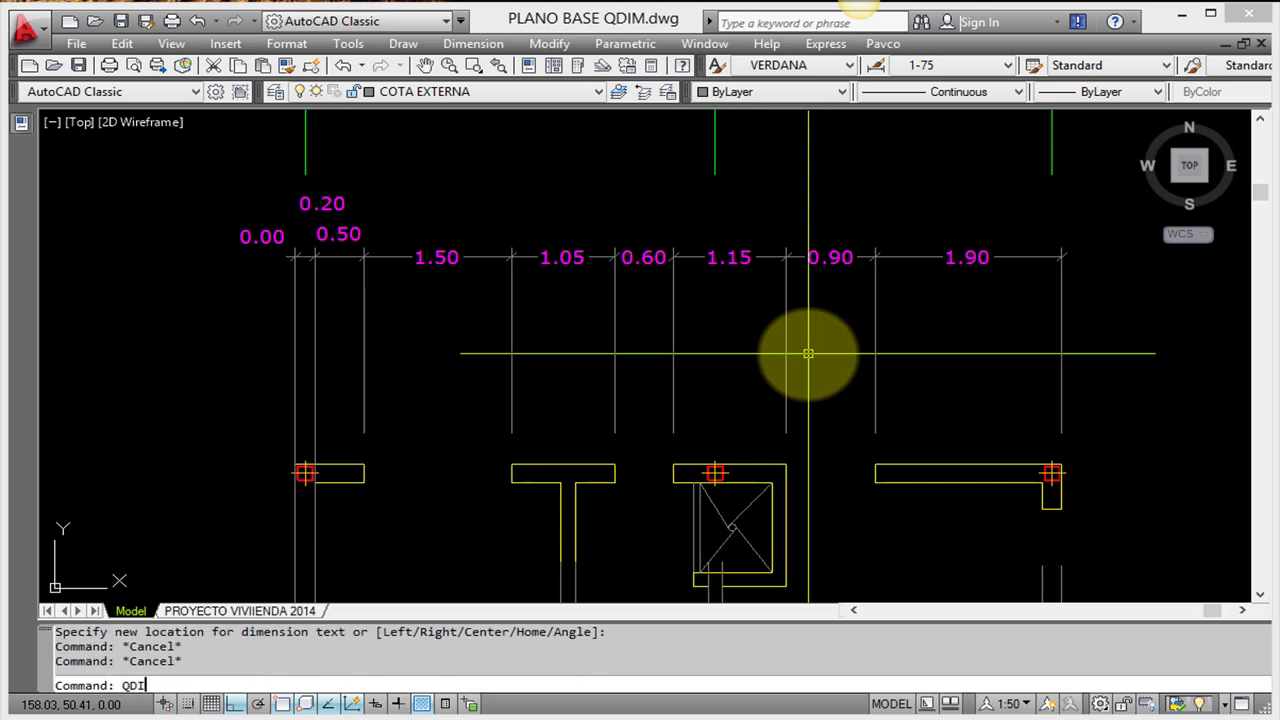
key("Return")
left_click(1118, 334)
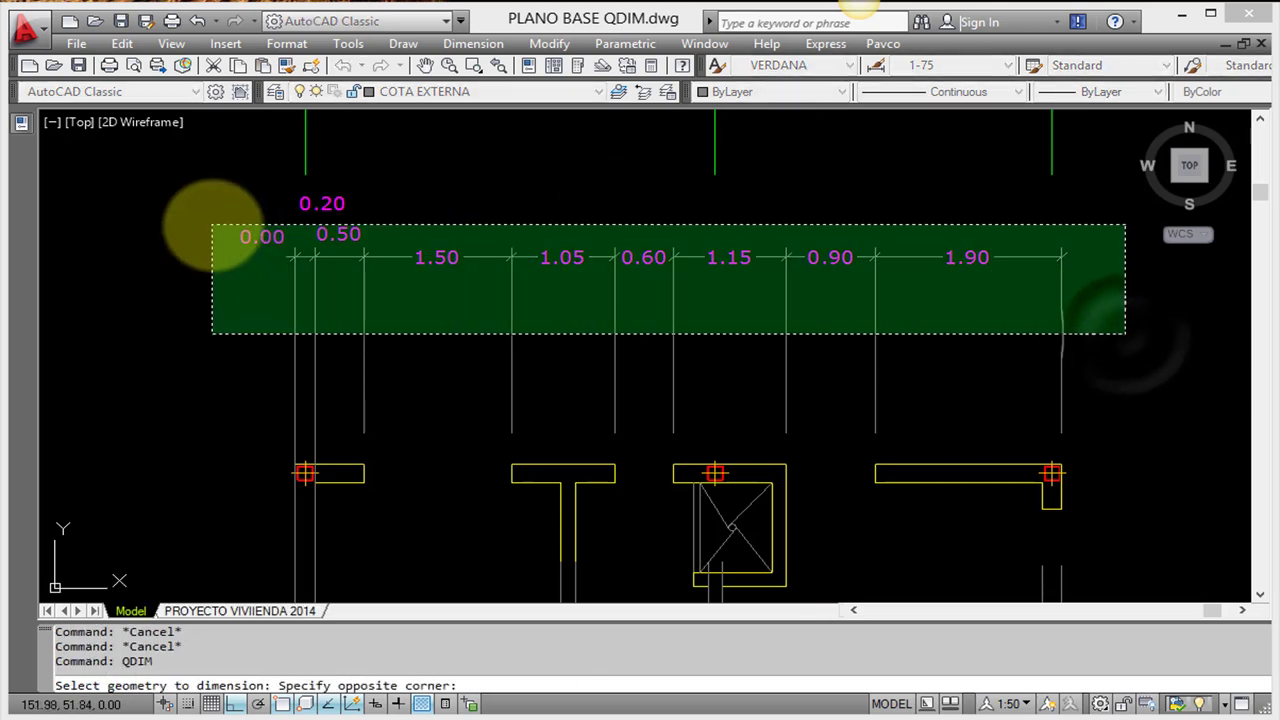
left_click(214, 223)
key("Return")
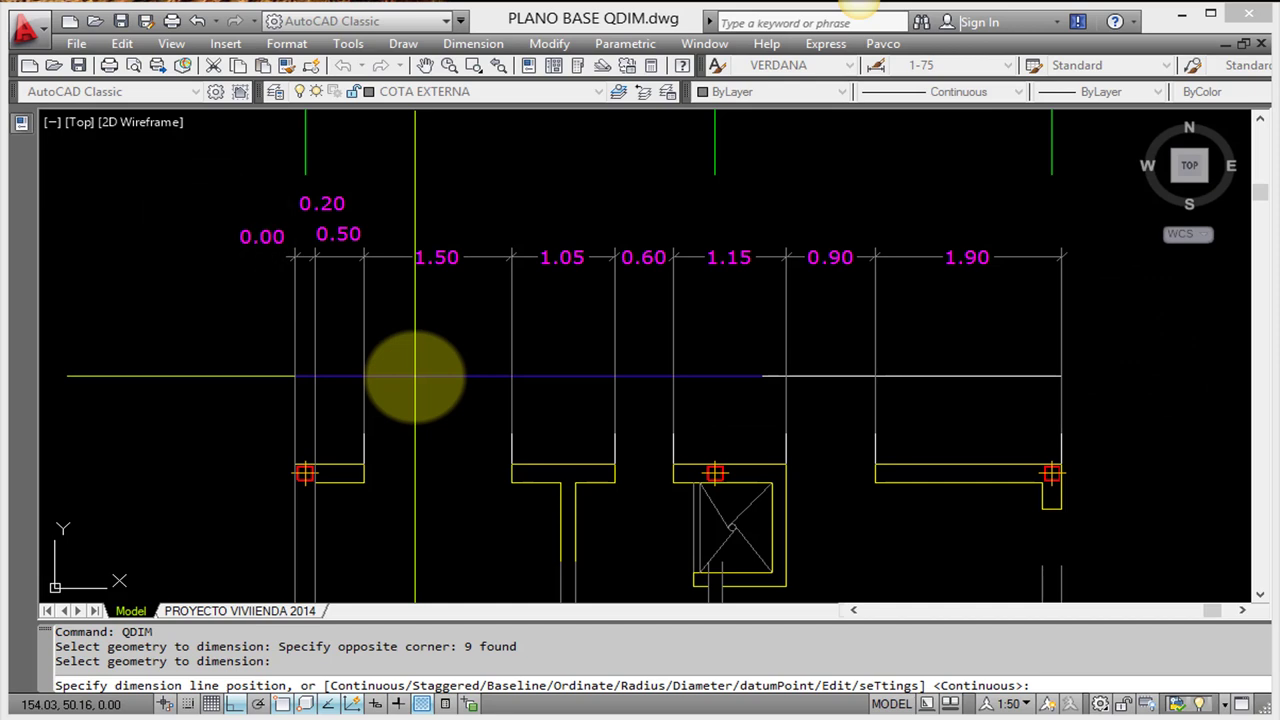
Remove three unwanted dimension points from the row, including the one at the T wall end
type("e")
key("Return")
scroll(330, 475, "up", 3)
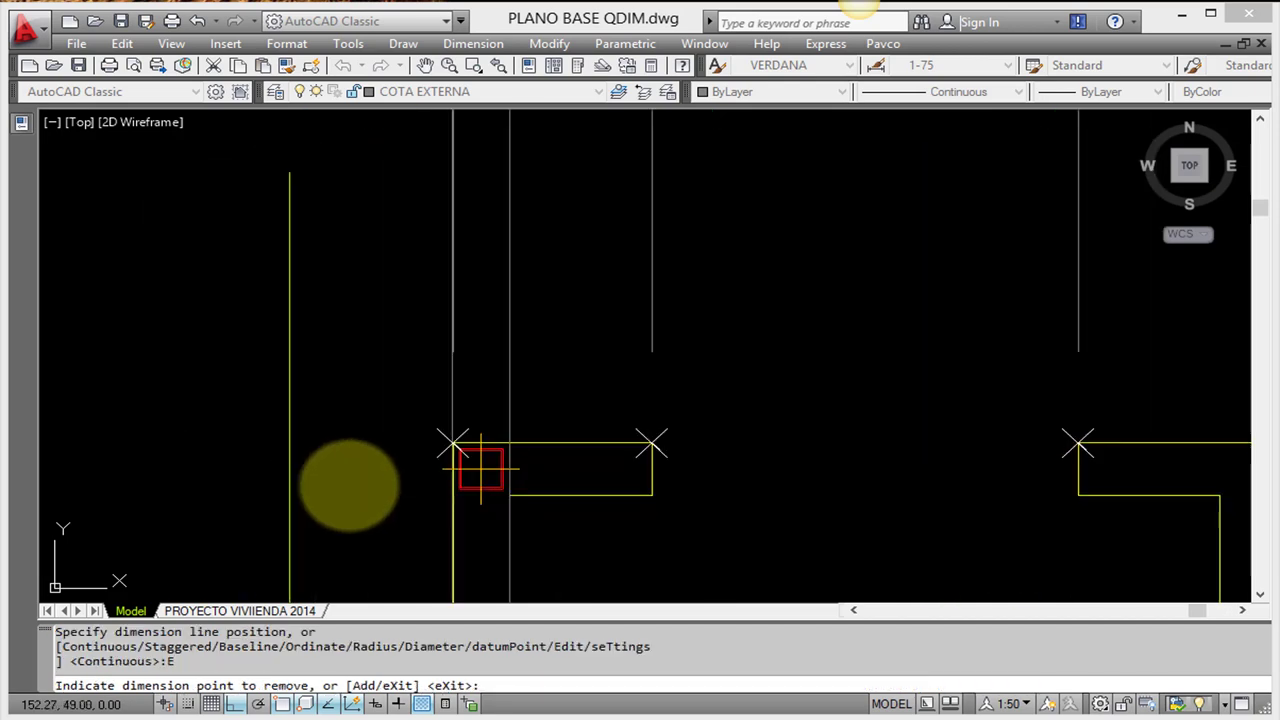
left_click(452, 444)
left_click(480, 457)
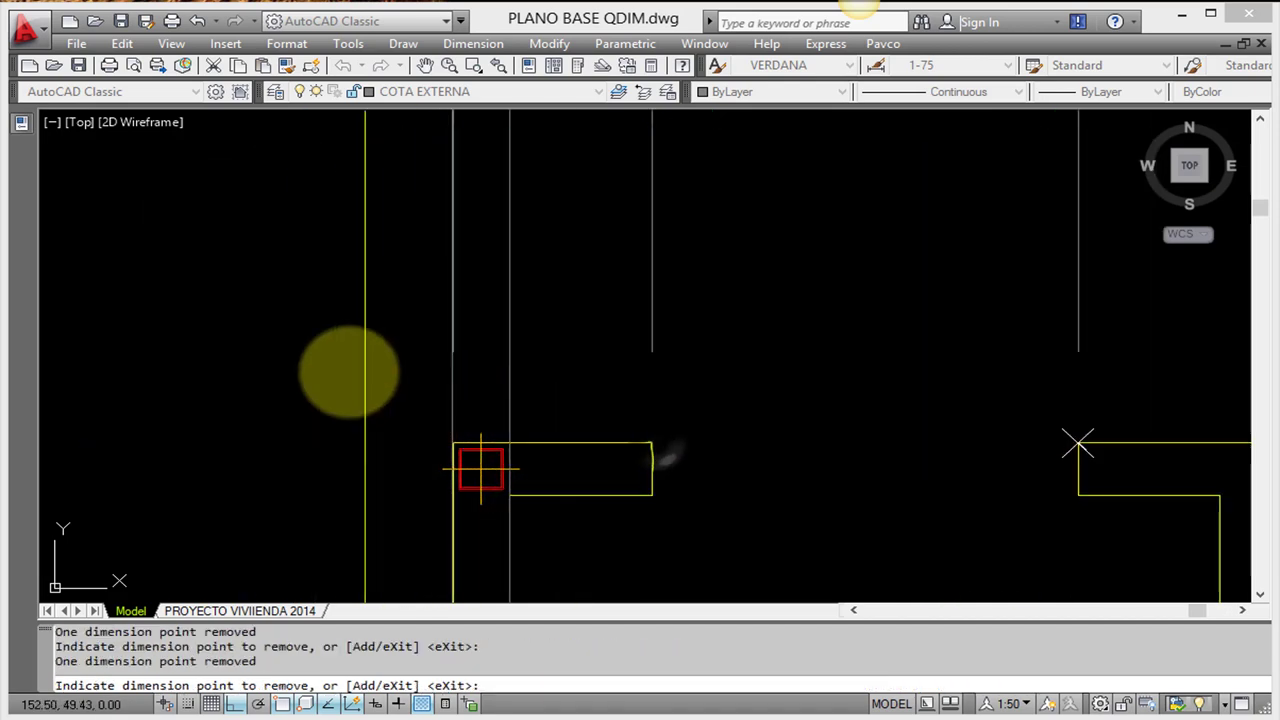
scroll(480, 457, "down", 3)
scroll(677, 434, "up", 3)
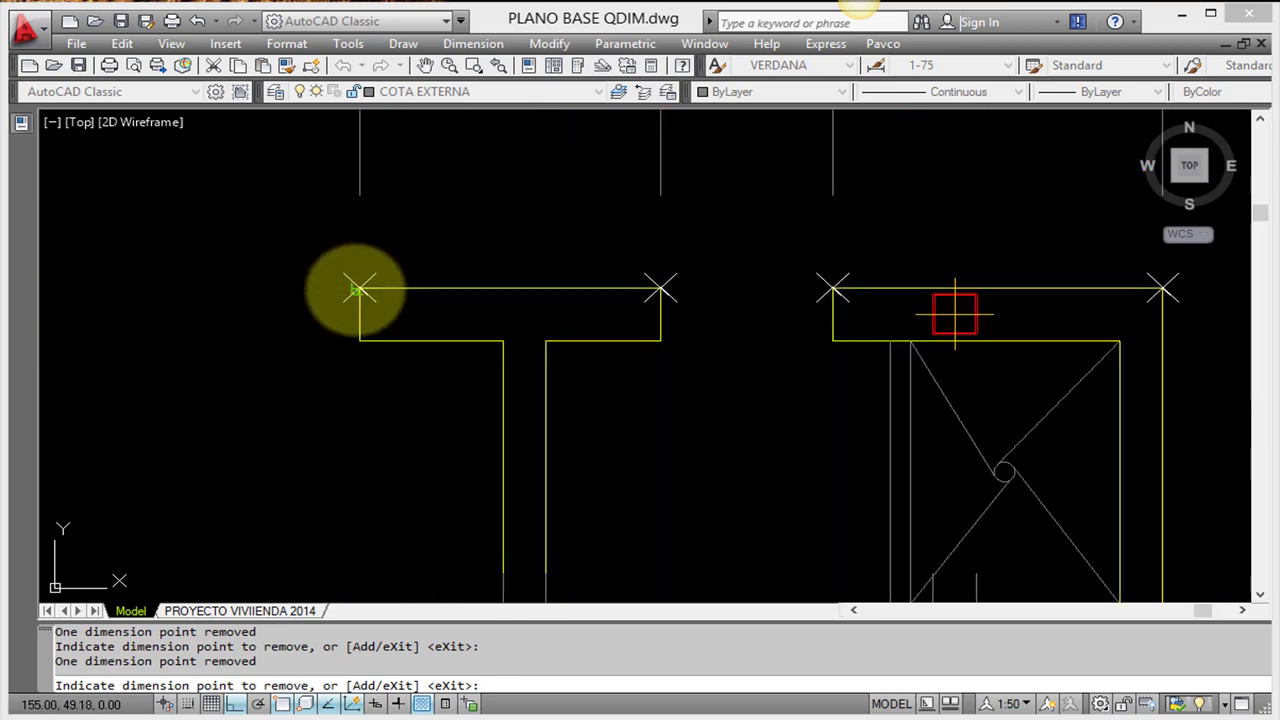
left_click(360, 290)
scroll(851, 417, "down", 3)
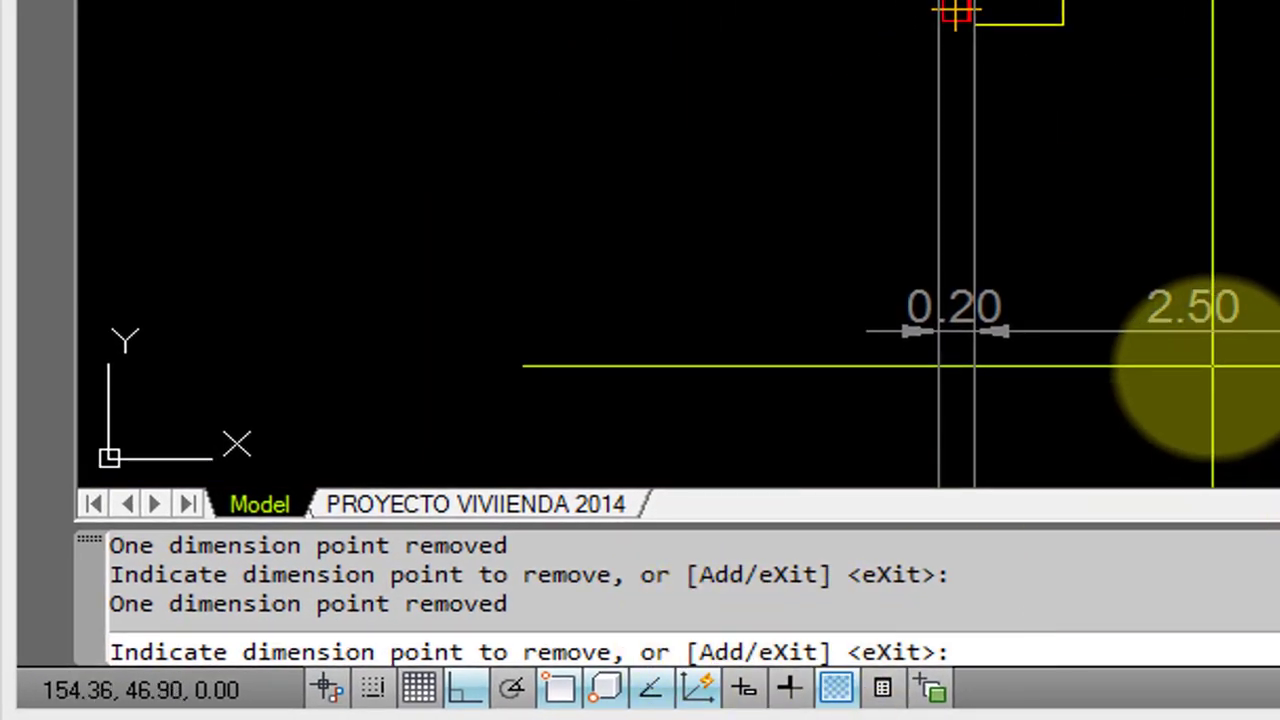
Add dimension points at the T corner and the left wall corner
type("A")
key("Return")
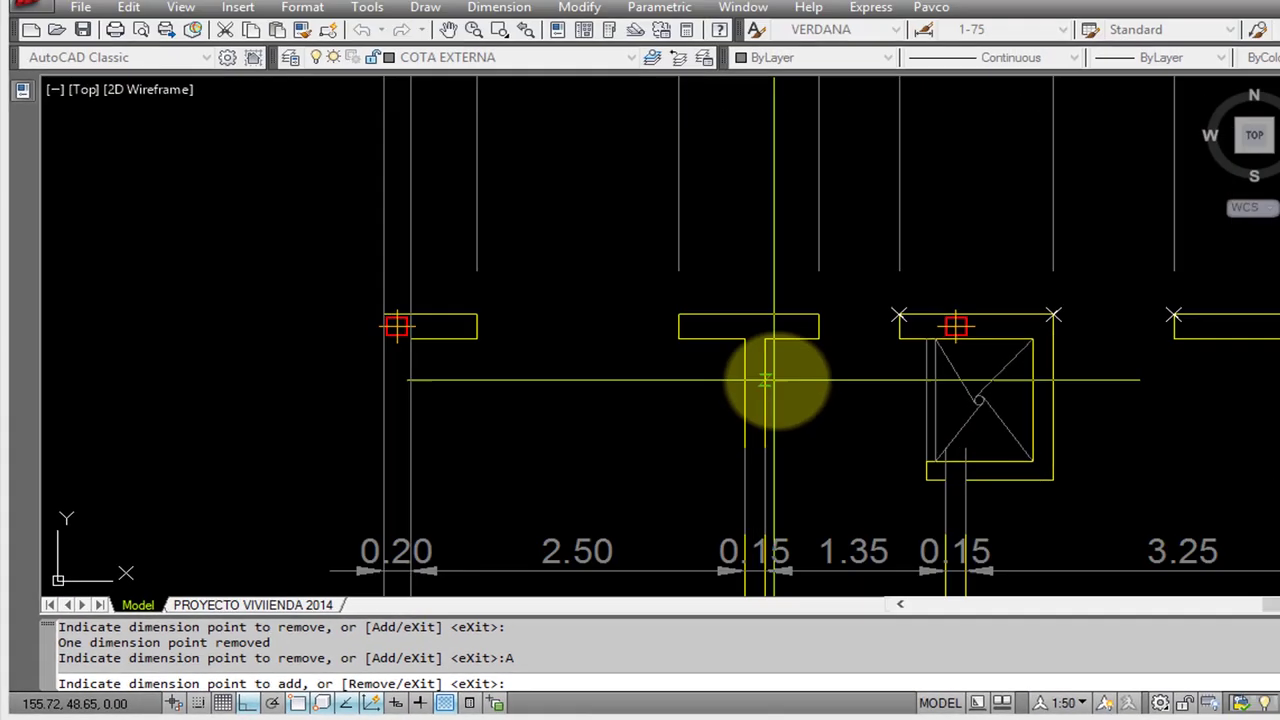
left_click(791, 312)
scroll(212, 308, "down", 1)
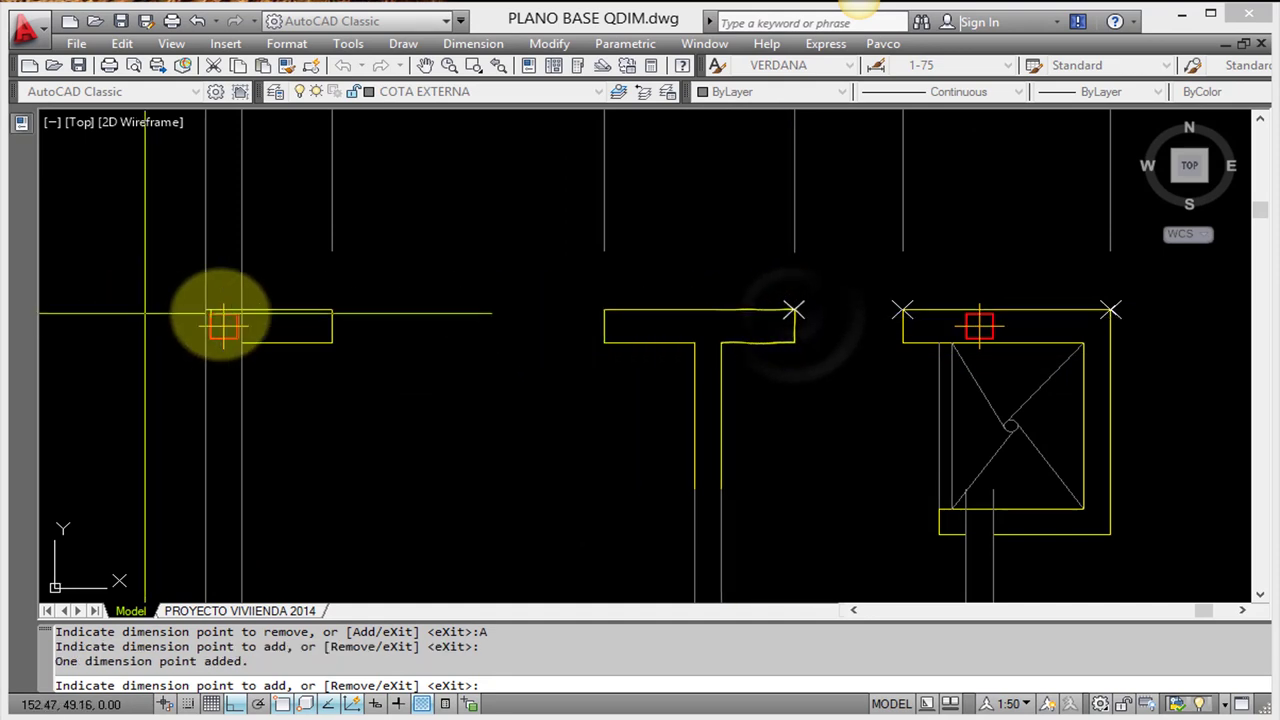
scroll(205, 308, "up", 3)
left_click(214, 310)
scroll(214, 310, "down", 3)
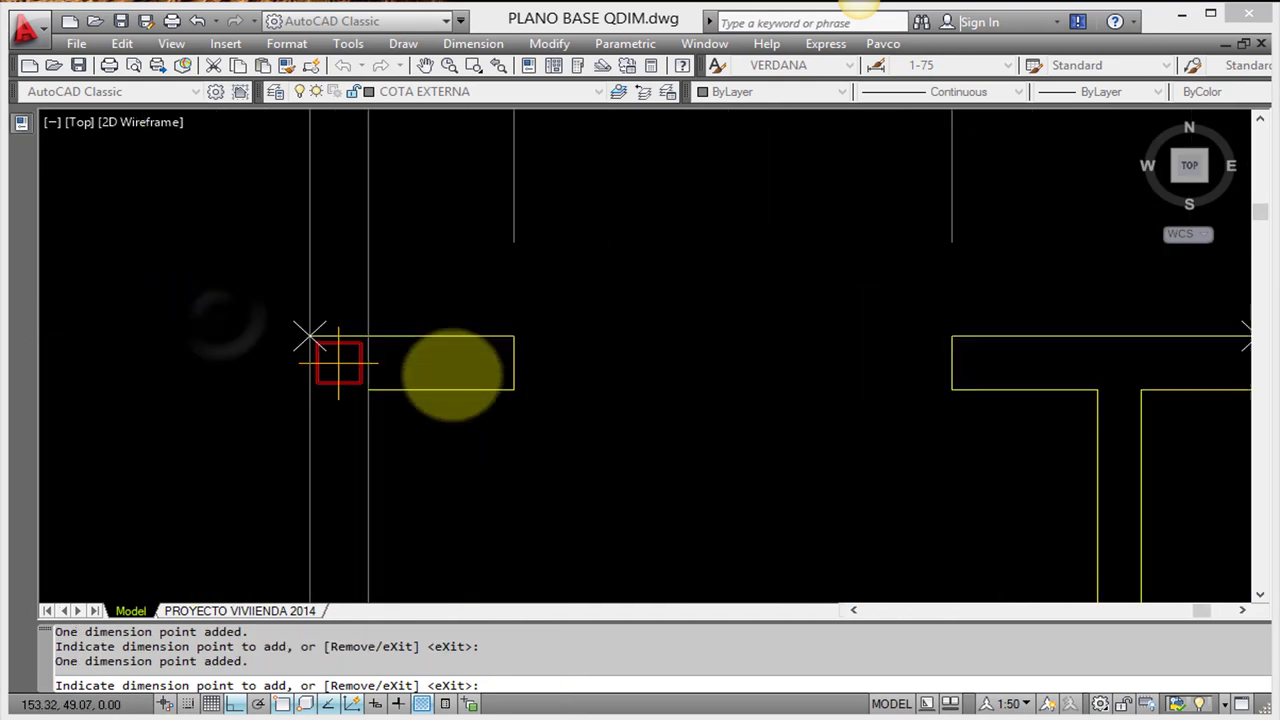
scroll(449, 371, "down", 2)
key("Return")
scroll(437, 389, "up", 2)
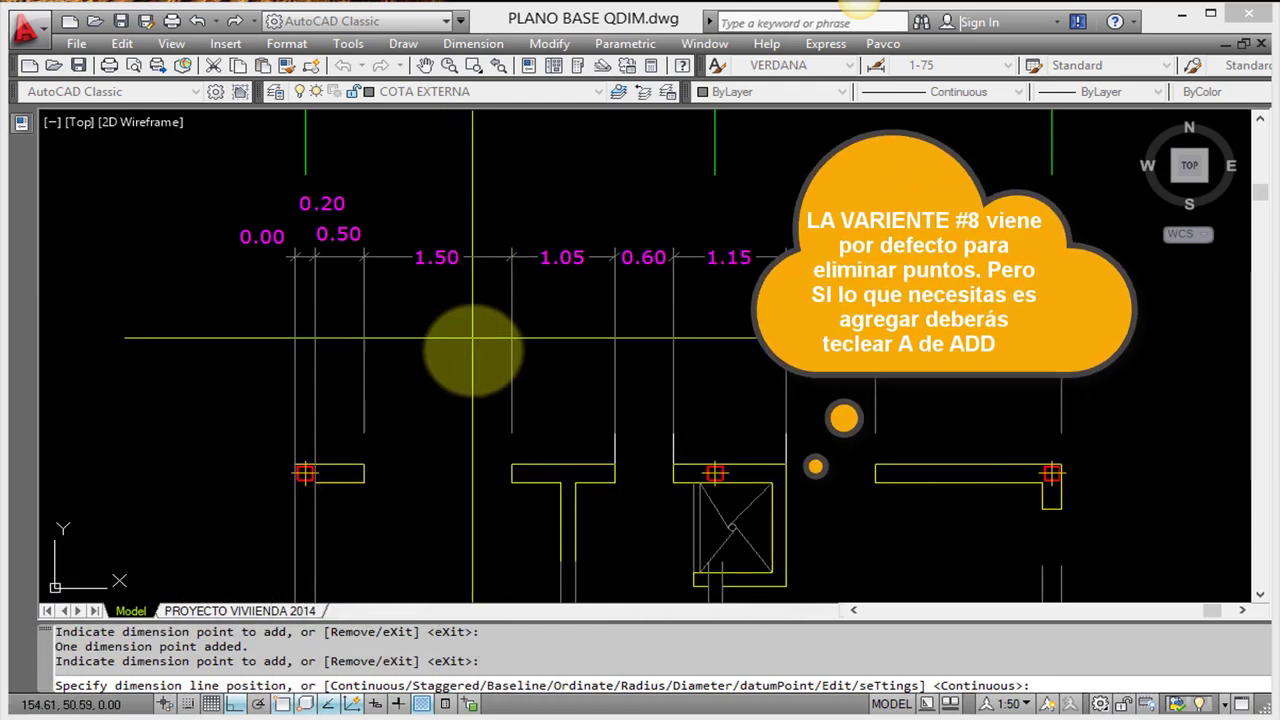
Place the reworked row above the top walls, reading 3.05, 0.60, 1.15, 0.90, 1.90
left_click(470, 380)
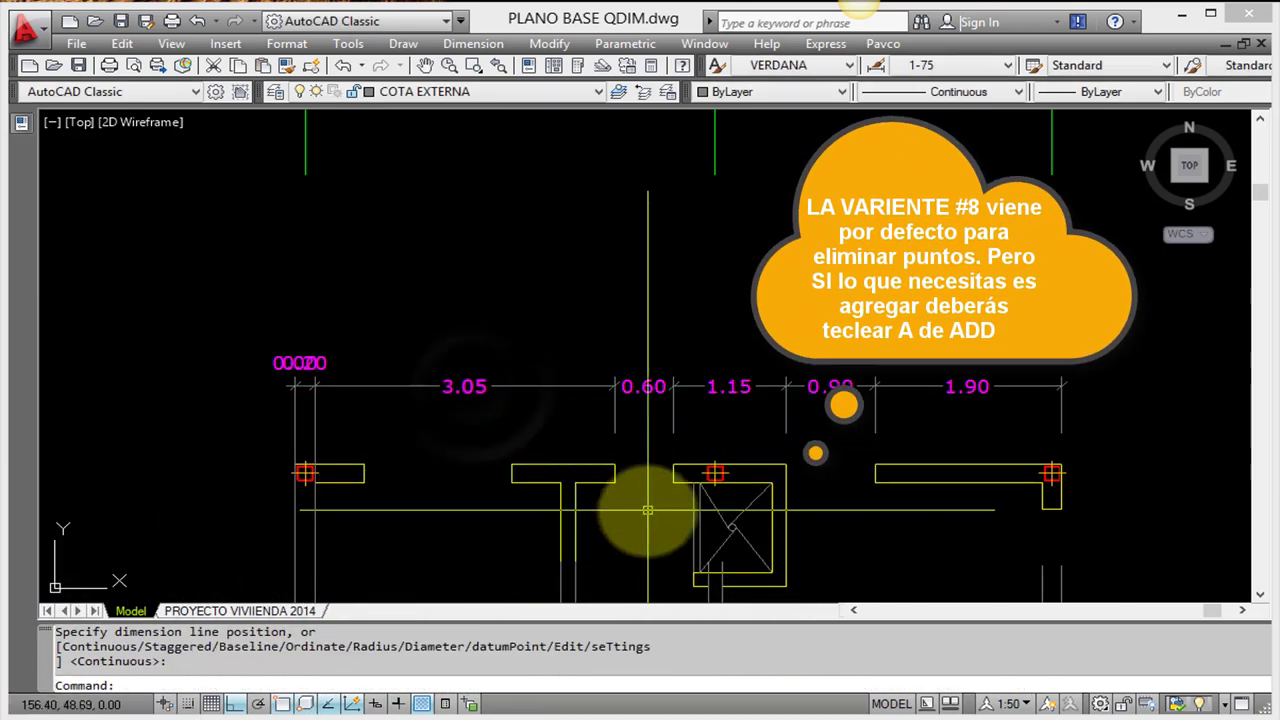
scroll(648, 498, "up", 2)
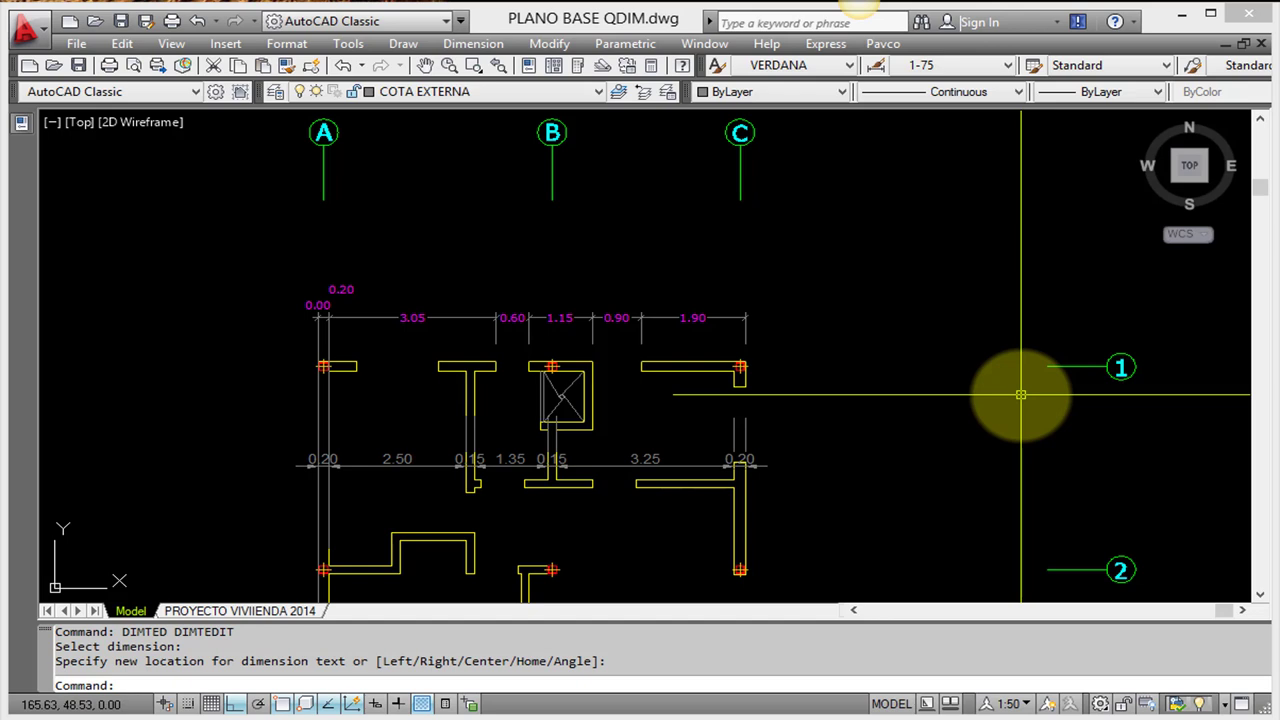
scroll(677, 434, "up", 2)
scroll(657, 400, "up", 2)
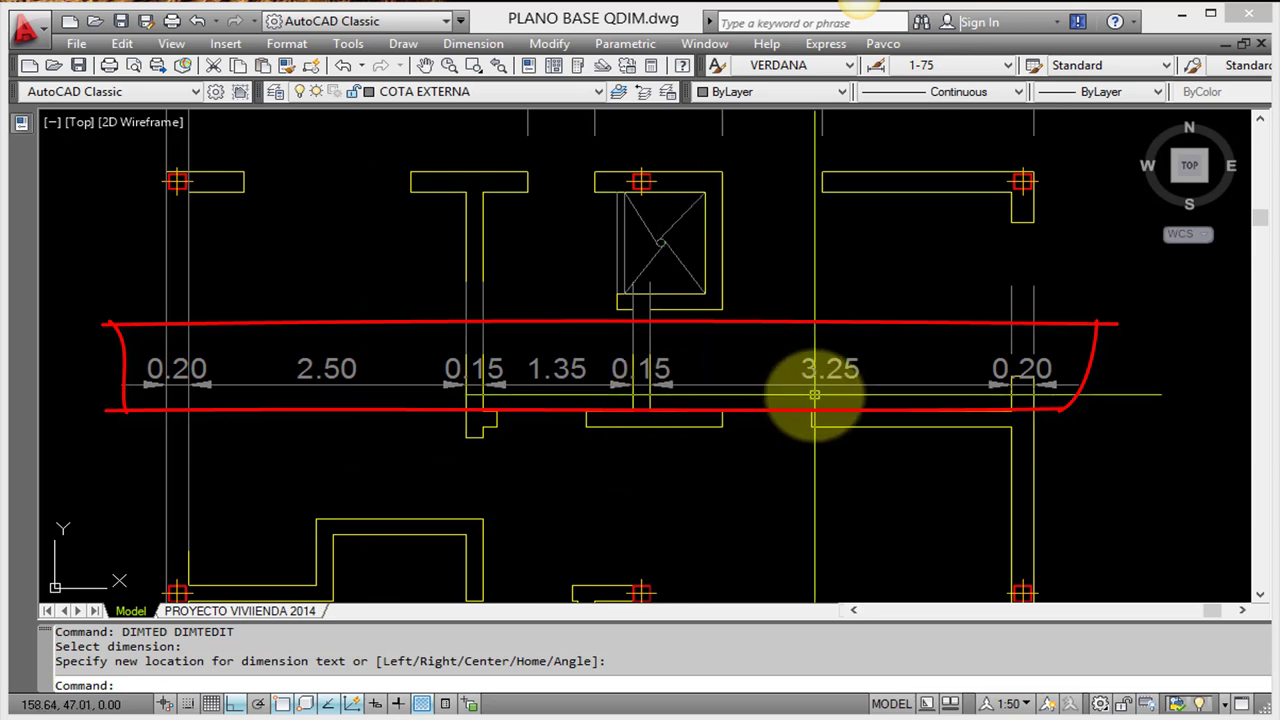
scroll(780, 420, "down", 4)
scroll(723, 443, "up", 3)
scroll(694, 320, "up", 2)
scroll(640, 314, "up", 1)
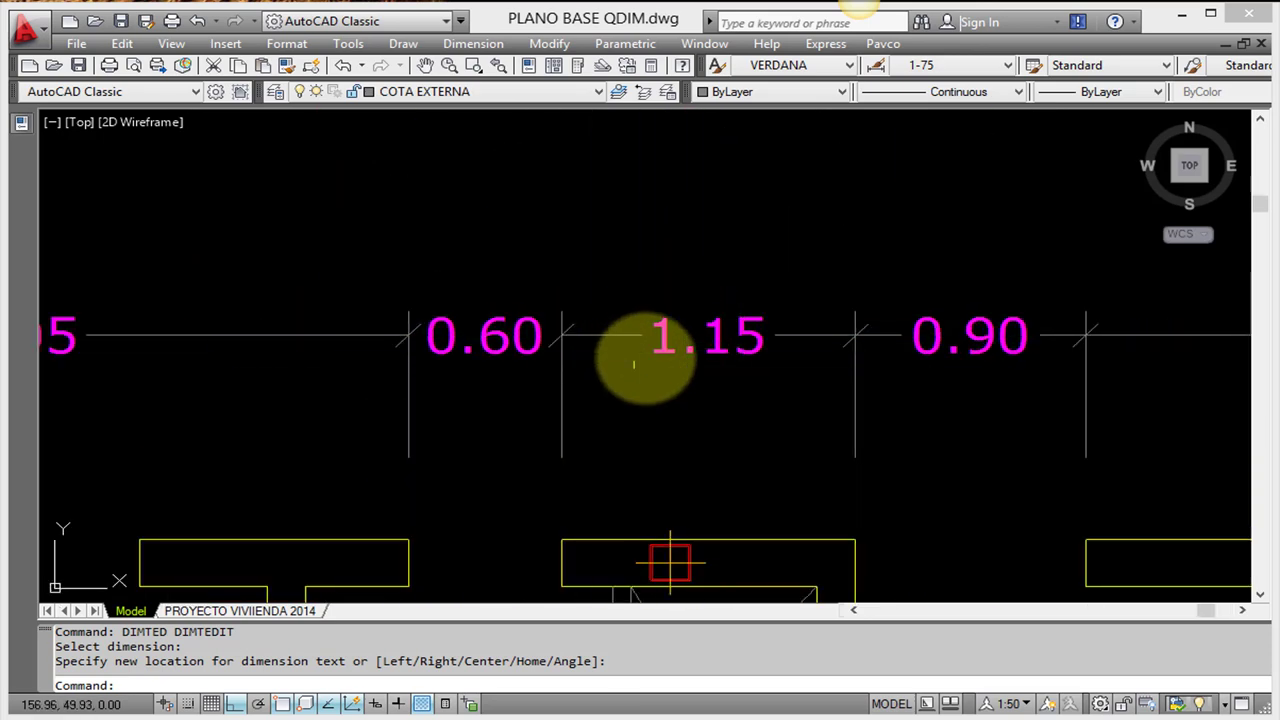
scroll(675, 310, "down", 3)
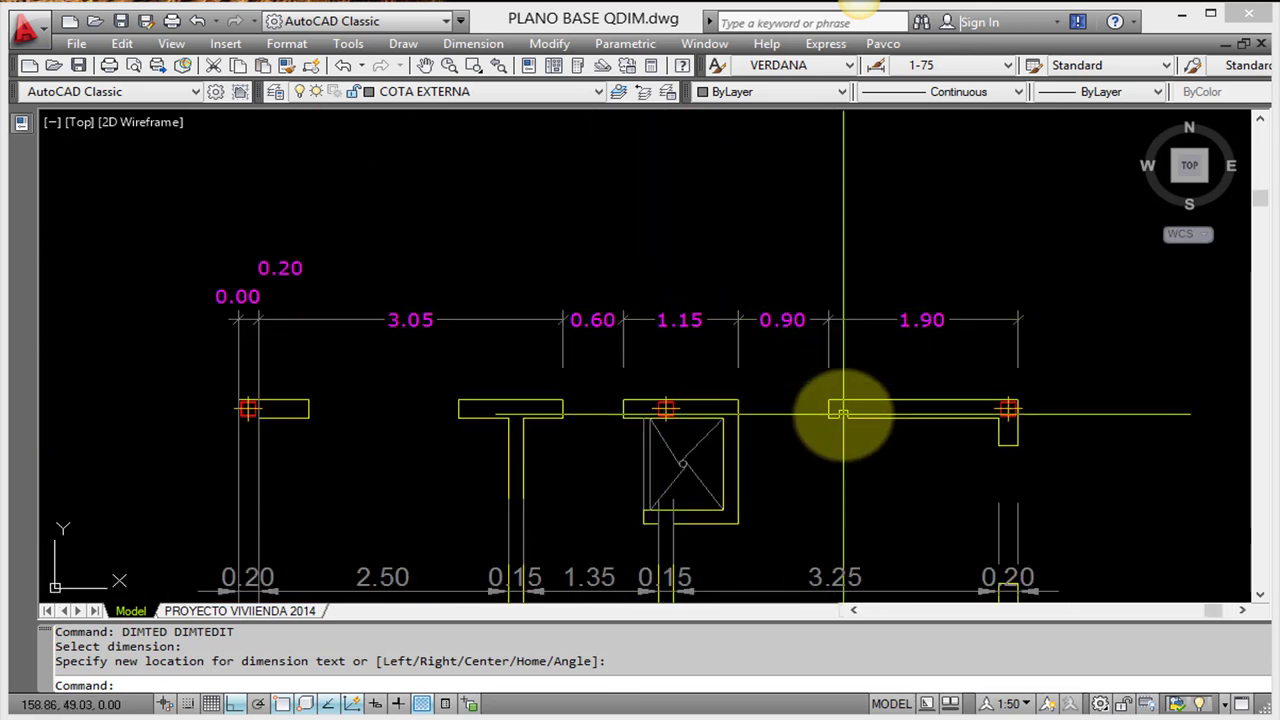
middle_click_drag(843, 412, 870, 288)
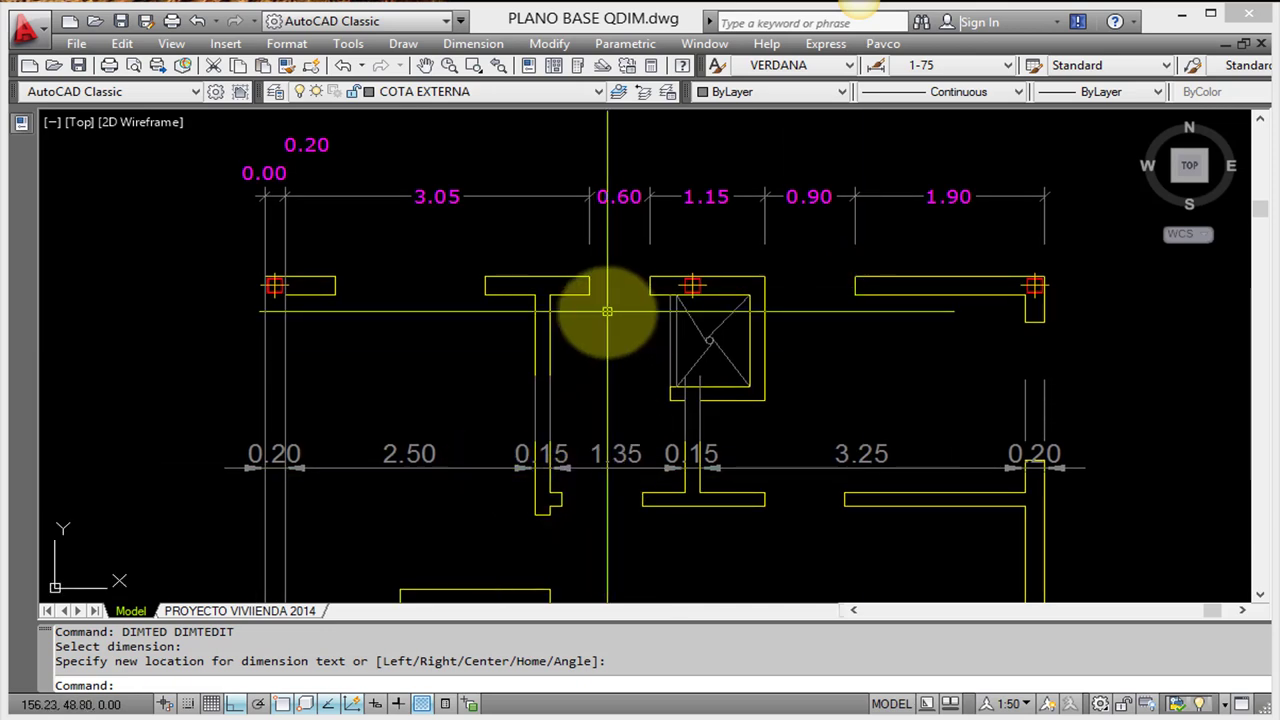
scroll(648, 360, "down", 1)
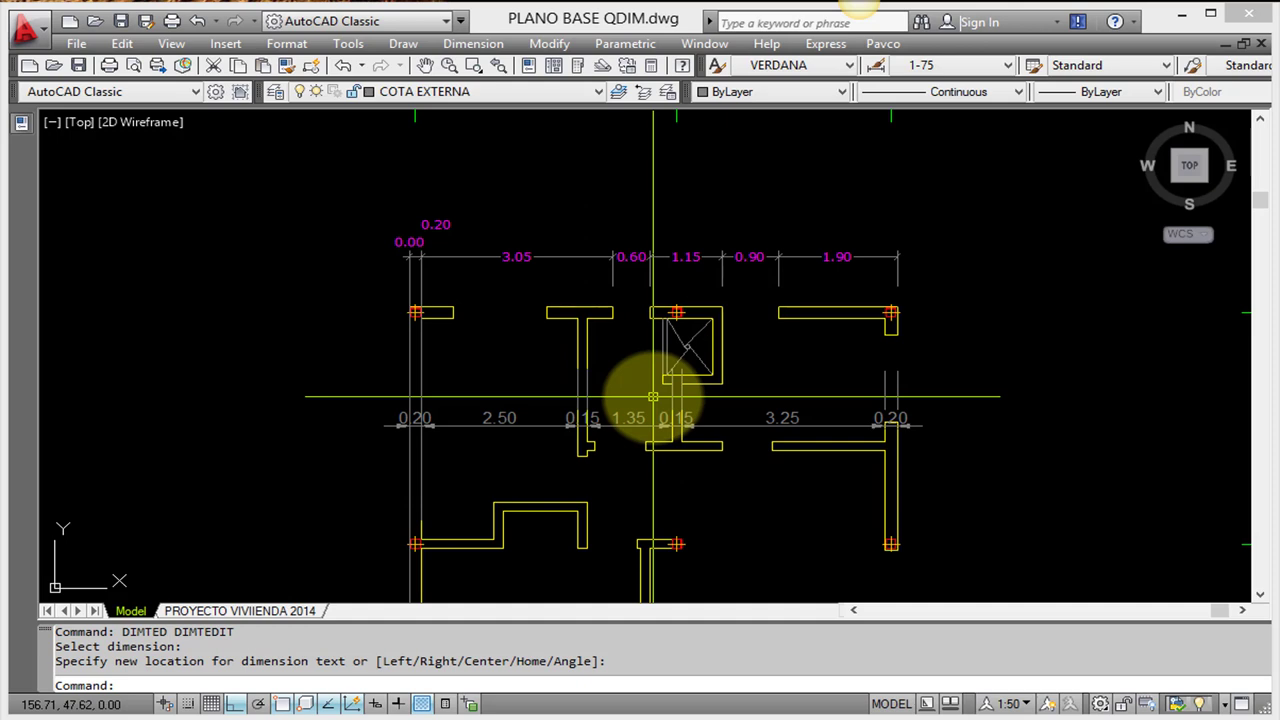
Restart QDIM and window-select the first dimensions of the second row
scroll(507, 396, "up", 3)
type("qdim")
key("Return")
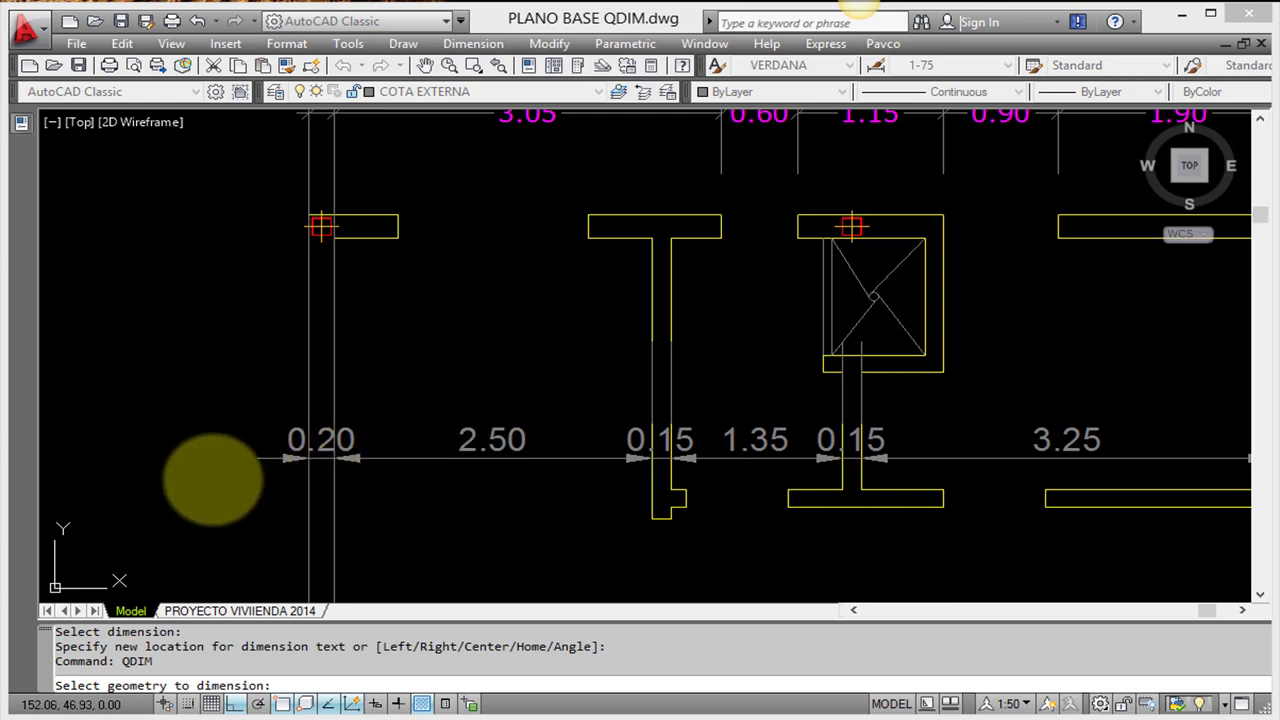
scroll(213, 480, "down", 3)
key("Escape")
key("Return")
left_click(817, 457)
left_click_drag(708, 412, 950, 512)
scroll(487, 395, "up", 3)
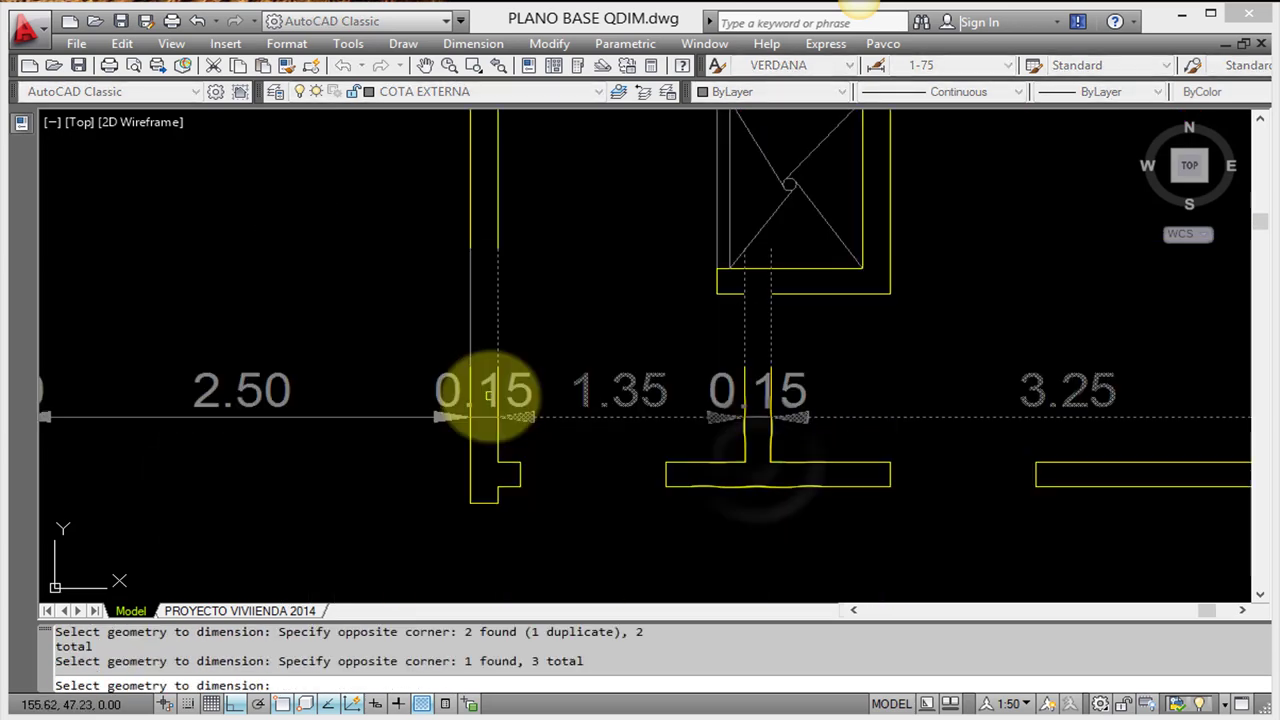
Add the second 0.15, another row dimension and the 0.20 dimension to the selection
left_click_drag(386, 434, 540, 440)
scroll(386, 434, "down", 3)
scroll(514, 400, "up", 3)
scroll(517, 335, "up", 3)
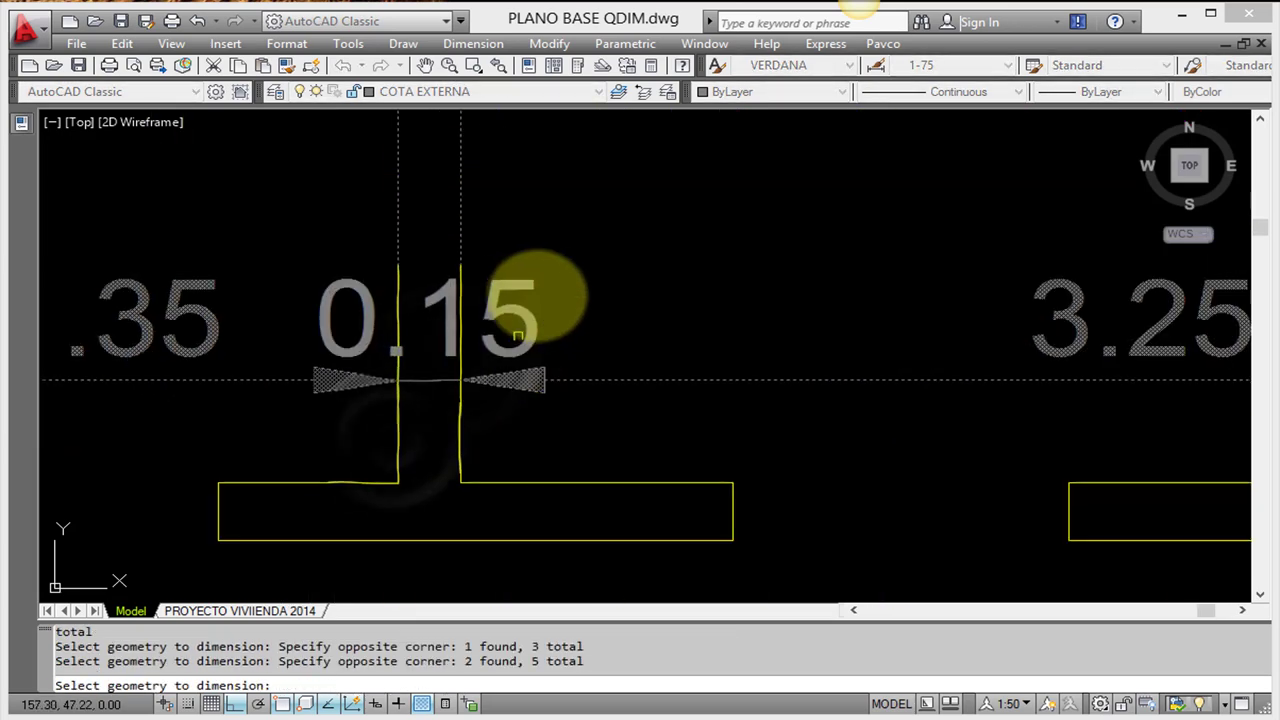
left_click(517, 335)
scroll(940, 371, "down", 3)
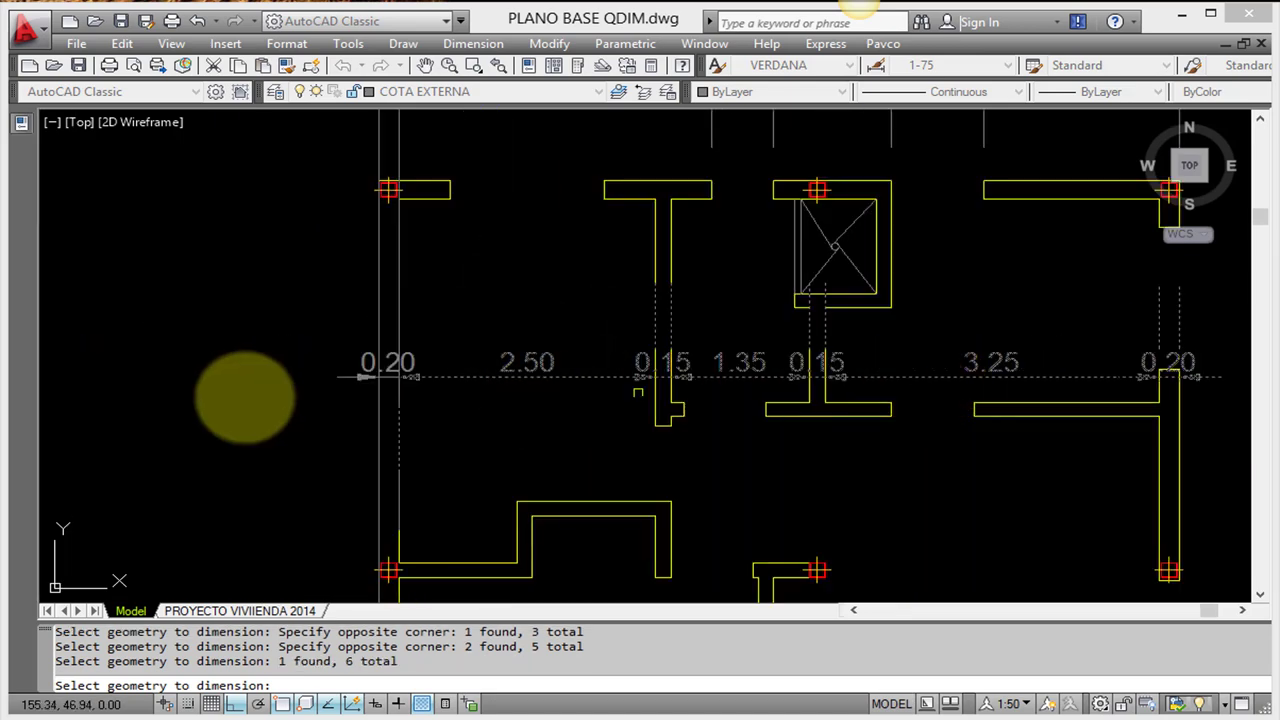
scroll(303, 378, "up", 2)
left_click(437, 294)
left_click(395, 412)
scroll(316, 400, "down", 1)
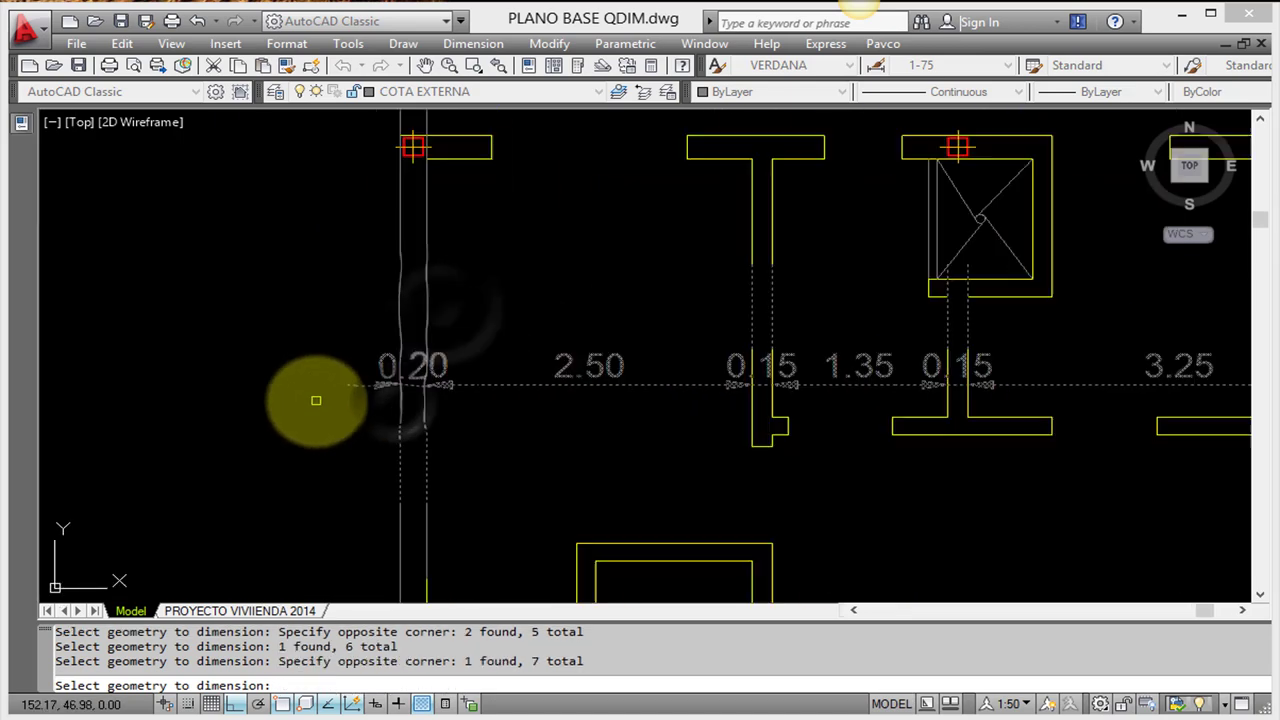
scroll(316, 400, "down", 2)
scroll(543, 385, "up", 3)
scroll(368, 378, "down", 2)
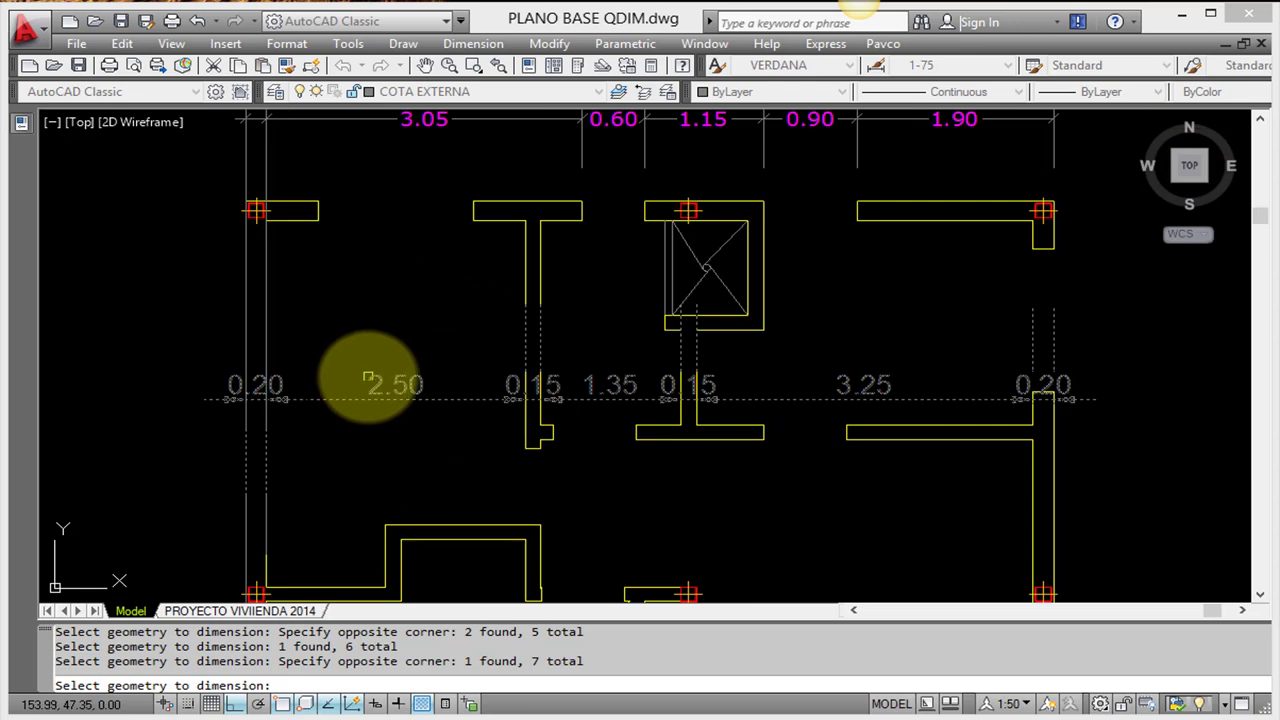
key("Return")
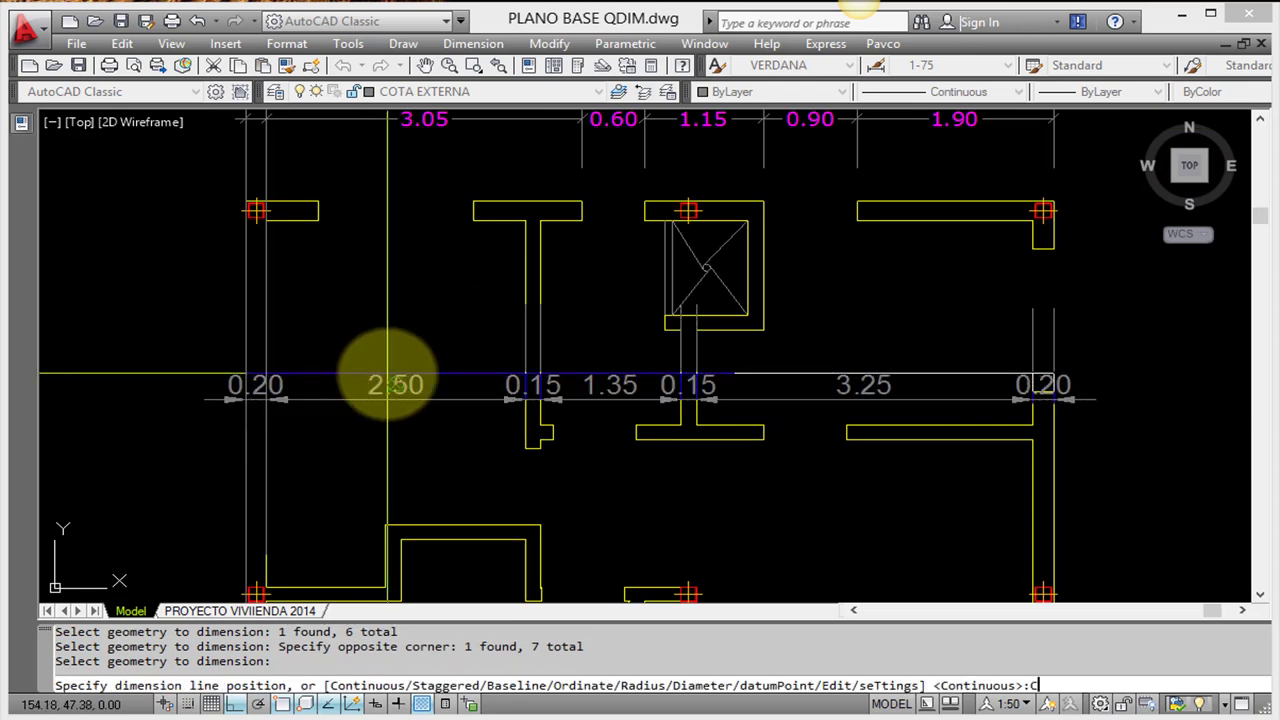
Place it as a continuous row reading 0.20, 2.50, 0.15, 1.35, 0.15, 3.25, 0.20
type("C")
key("Return")
scroll(430, 382, "up", 1)
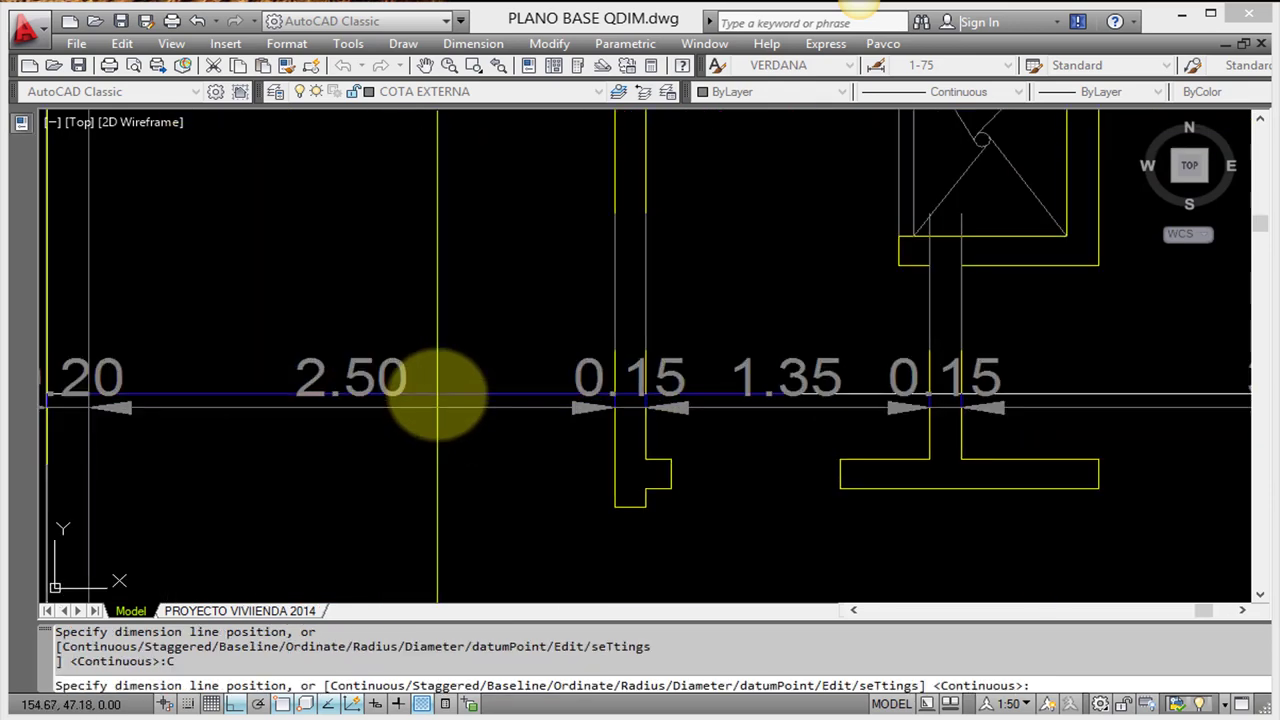
scroll(457, 386, "up", 1)
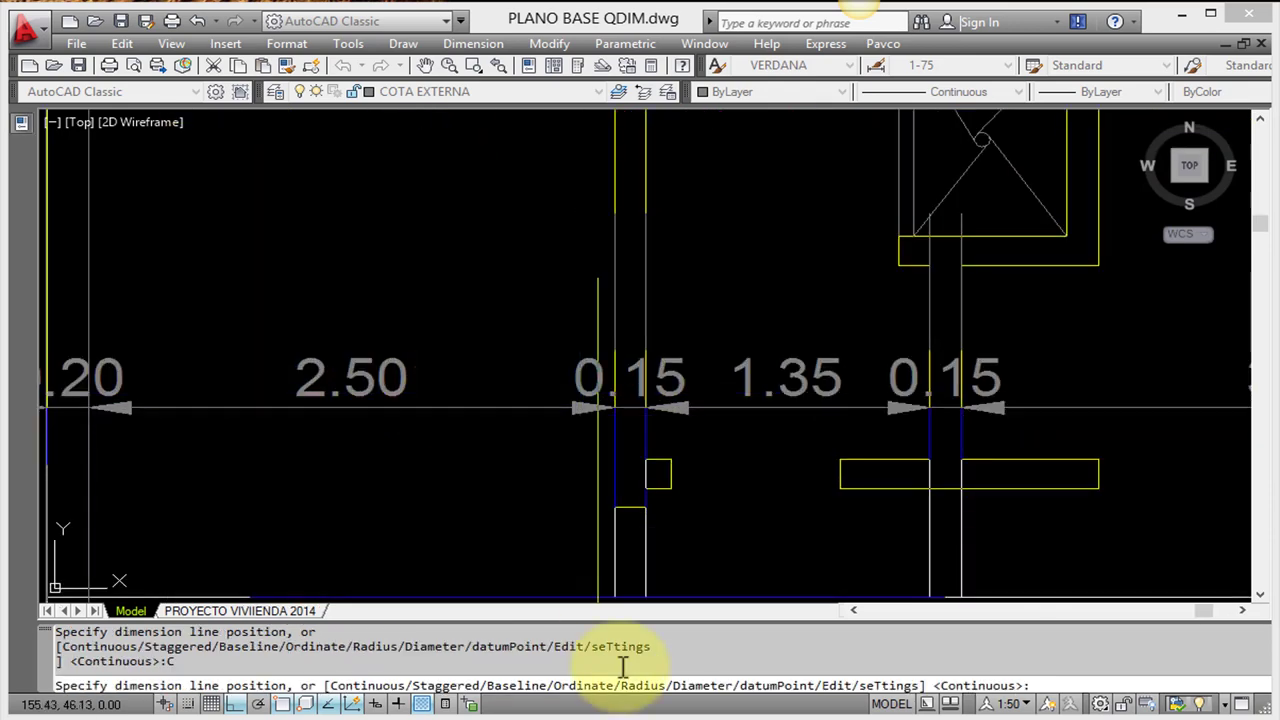
left_click(522, 365)
scroll(557, 443, "down", 1)
scroll(663, 449, "down", 2)
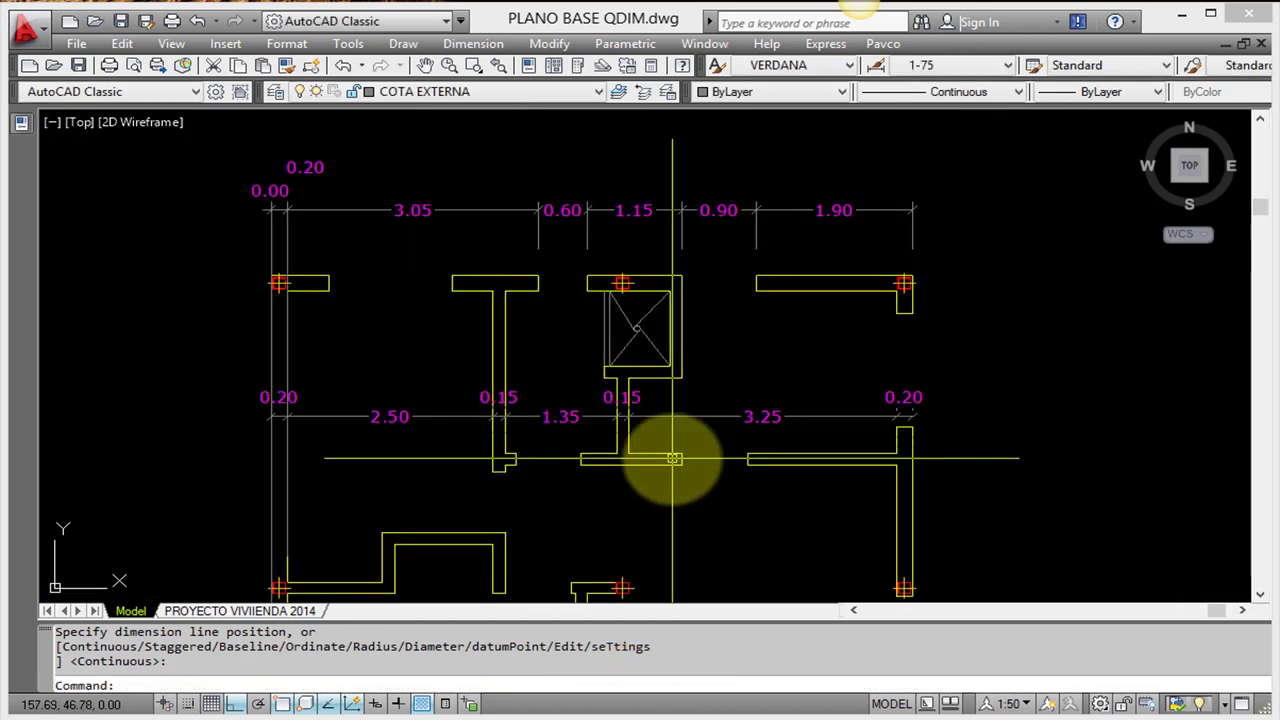
scroll(460, 443, "up", 3)
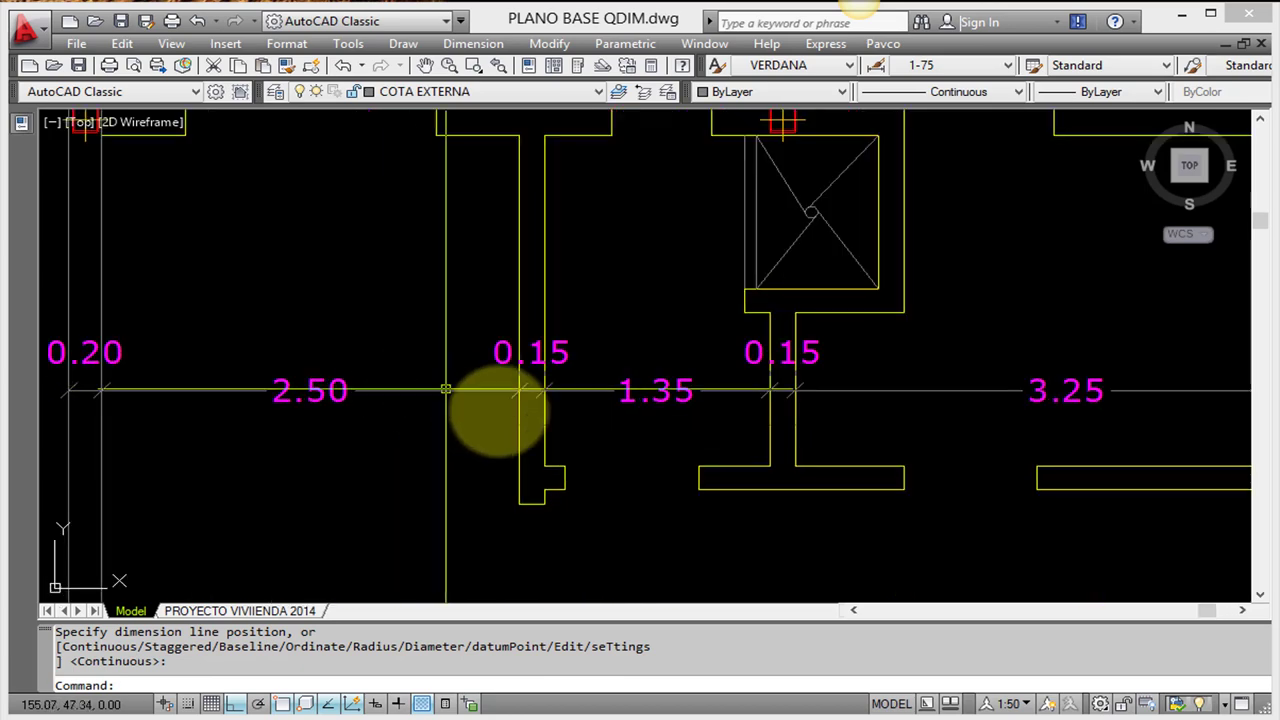
scroll(495, 409, "down", 2)
scroll(609, 366, "down", 1)
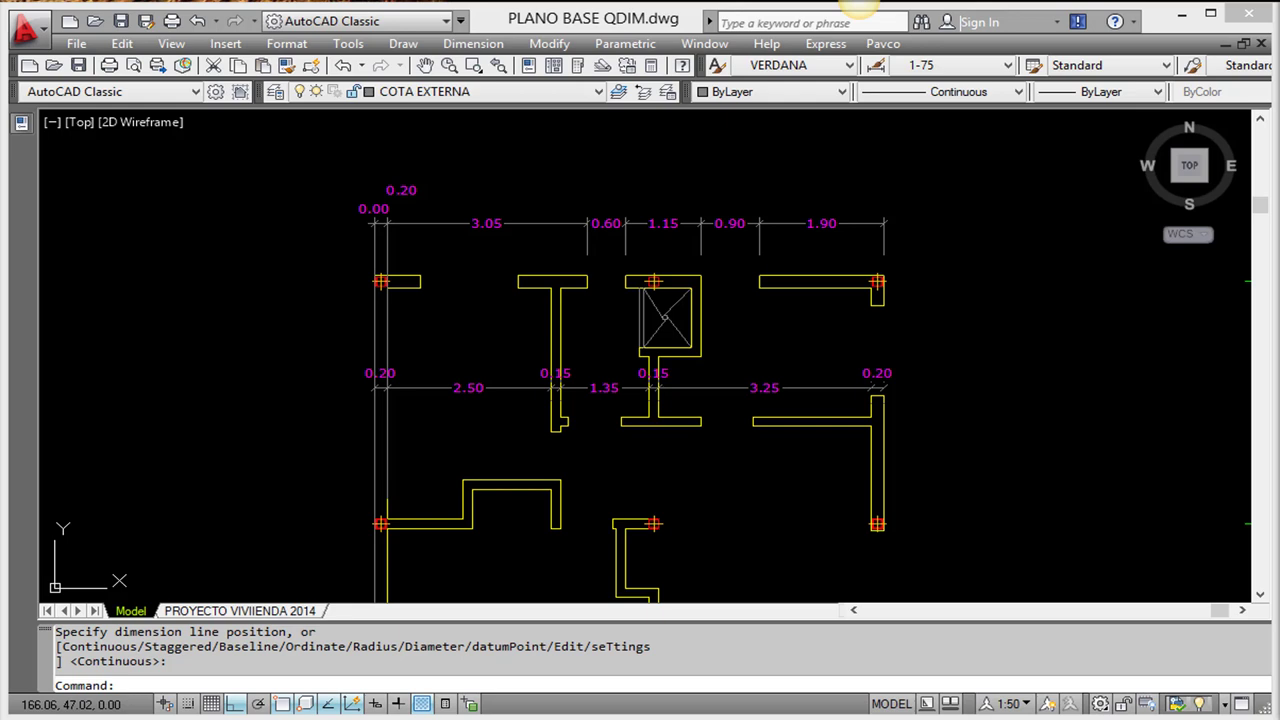
left_click(640, 387)
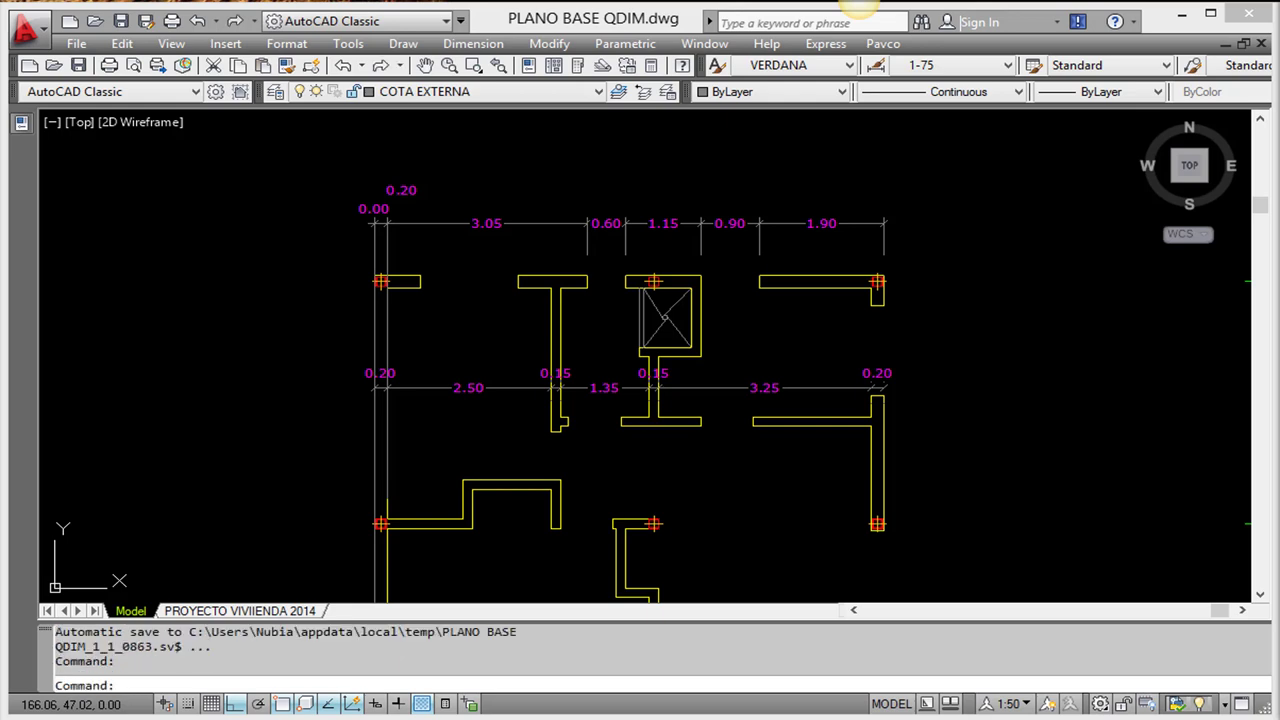